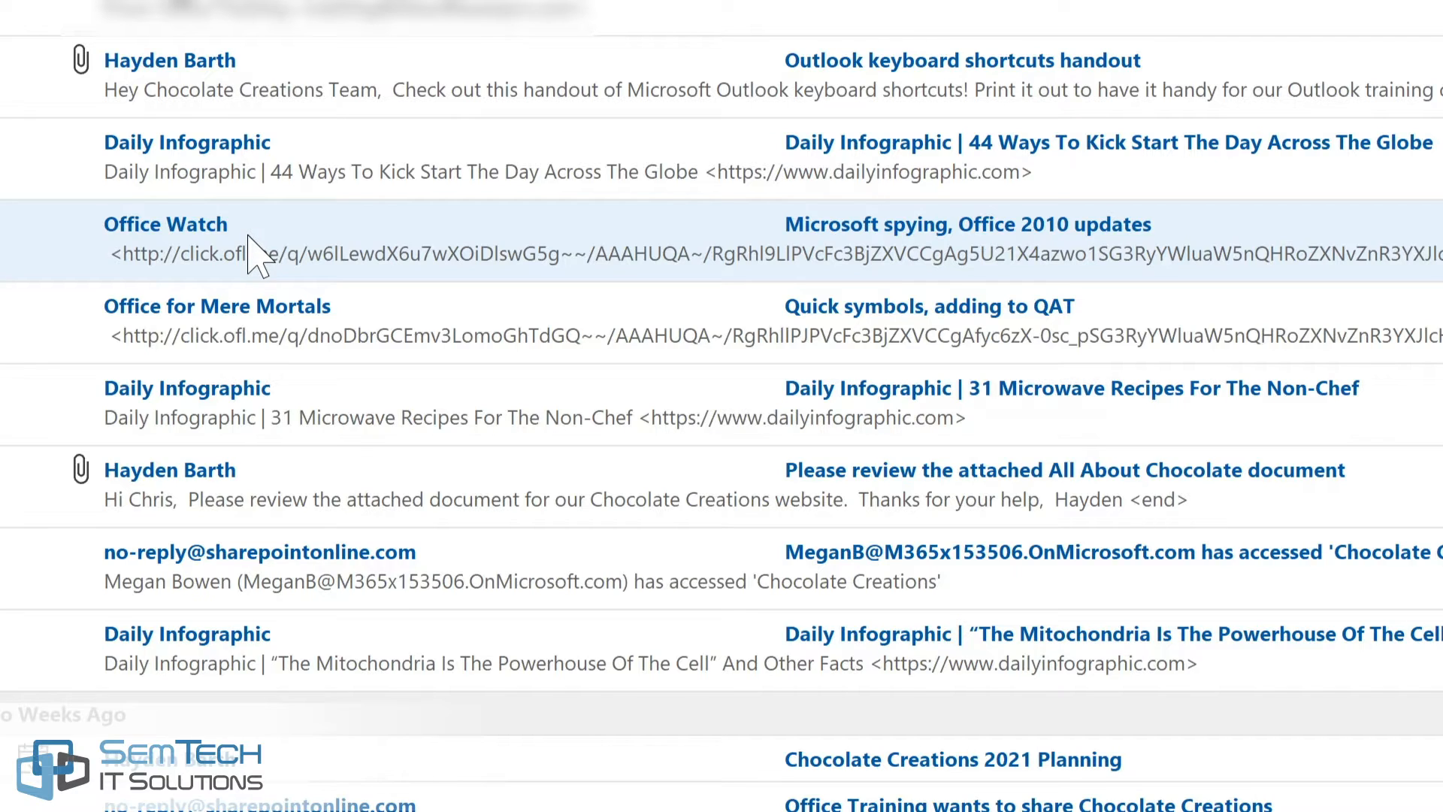
Create a rule from the Office Watch message that moves mail from Office Watch to the Tech Newsletters folder
{"action": "right_click", "coordinate": [259, 233]}
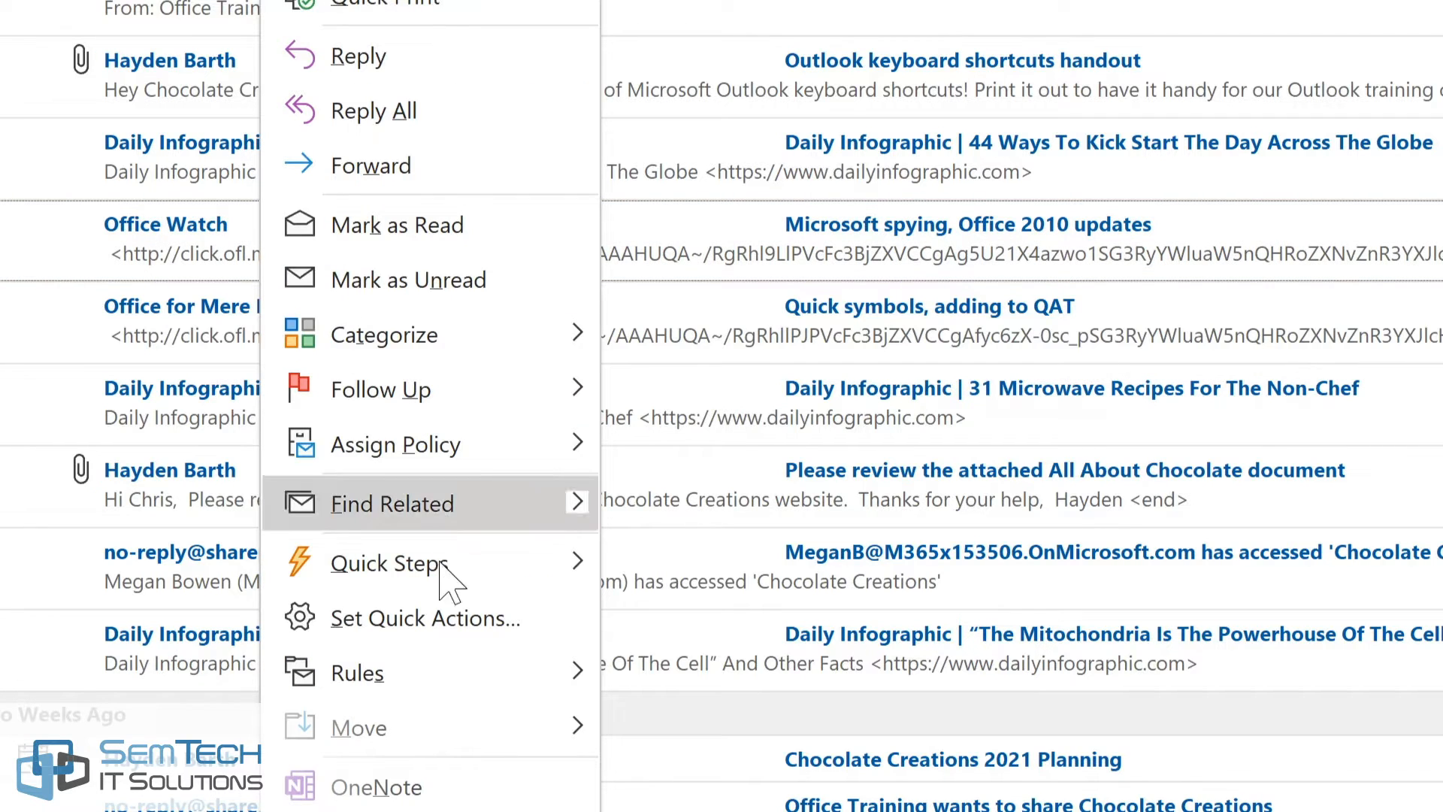
{"action": "mouse_move", "coordinate": [449, 678]}
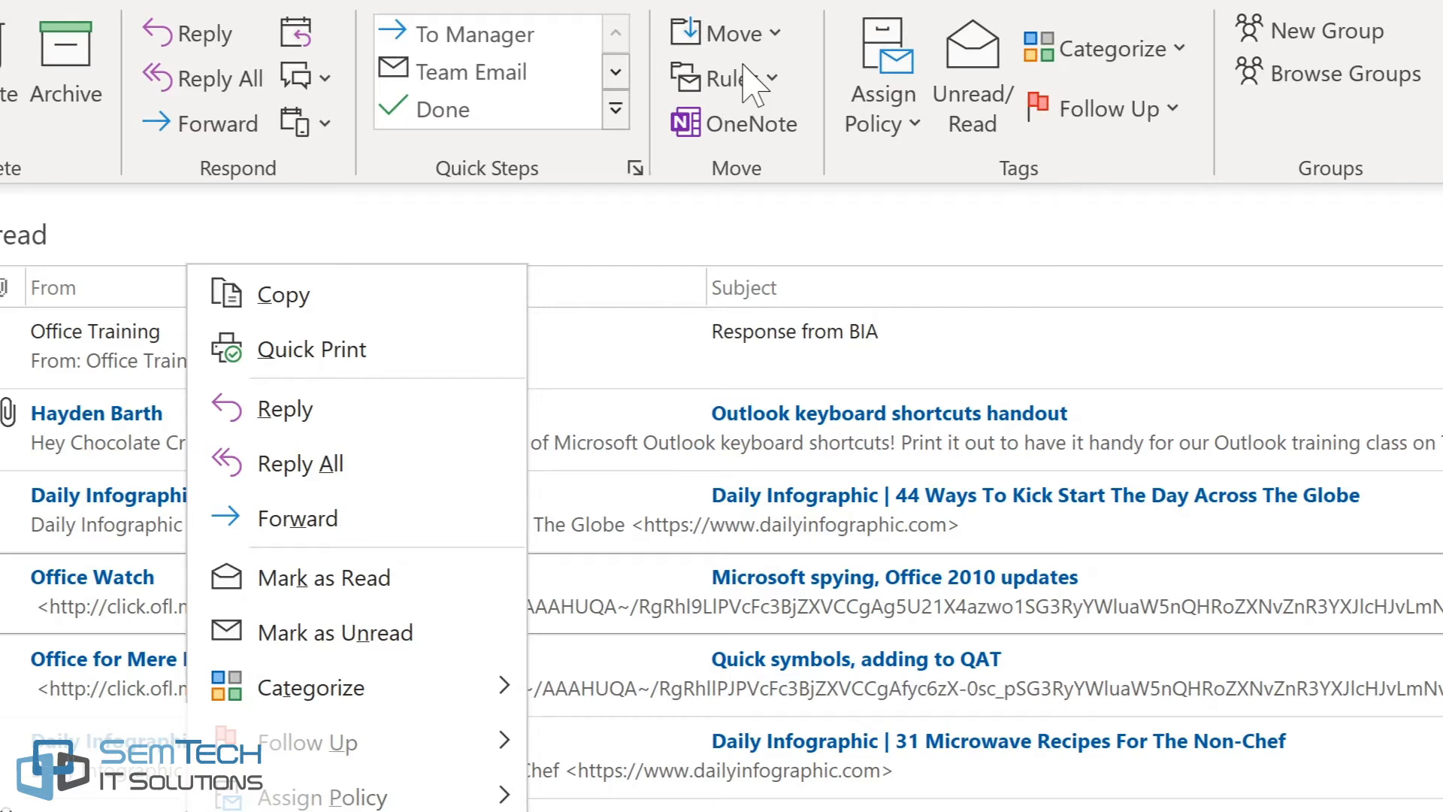
{"action": "left_click", "coordinate": [765, 85]}
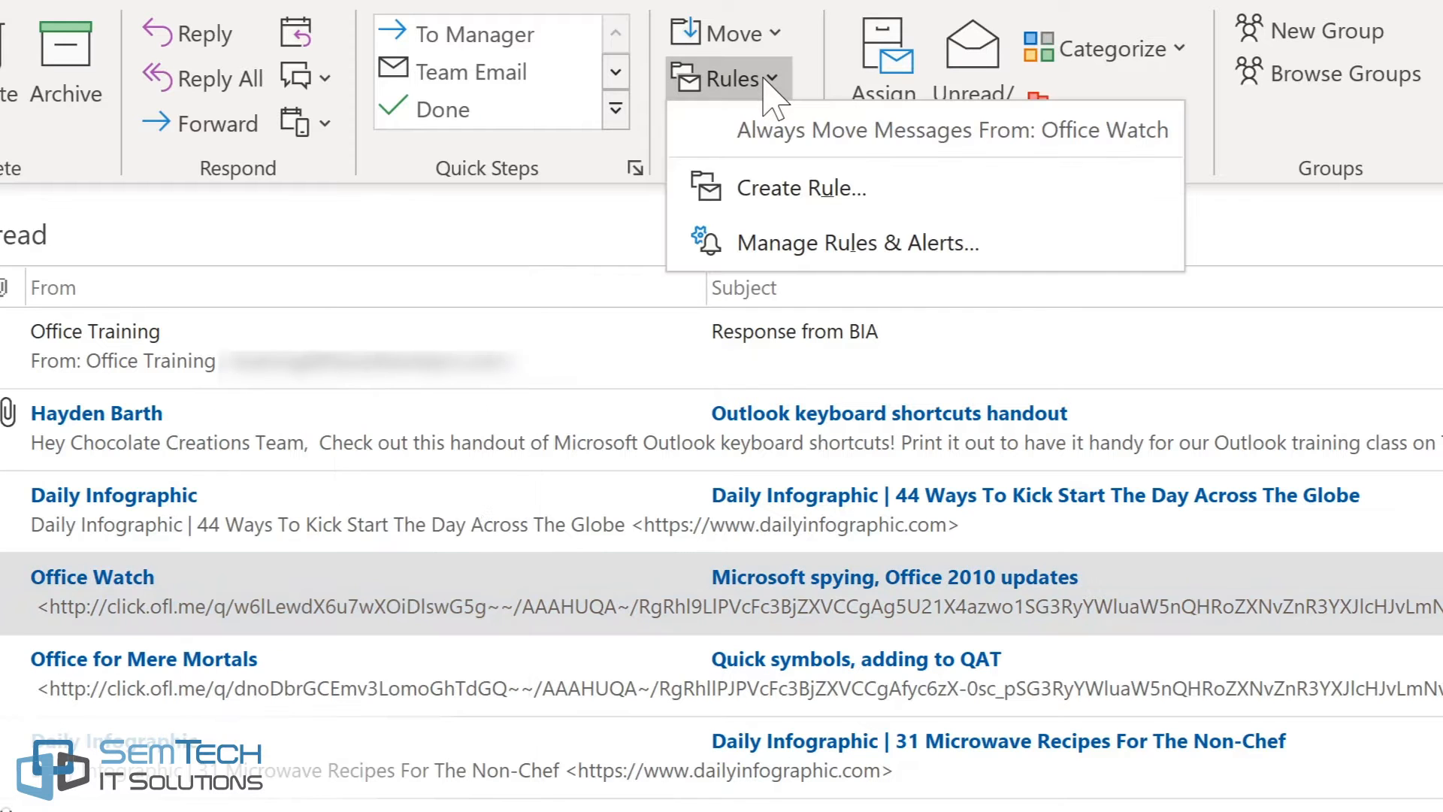
{"action": "left_click", "coordinate": [753, 181]}
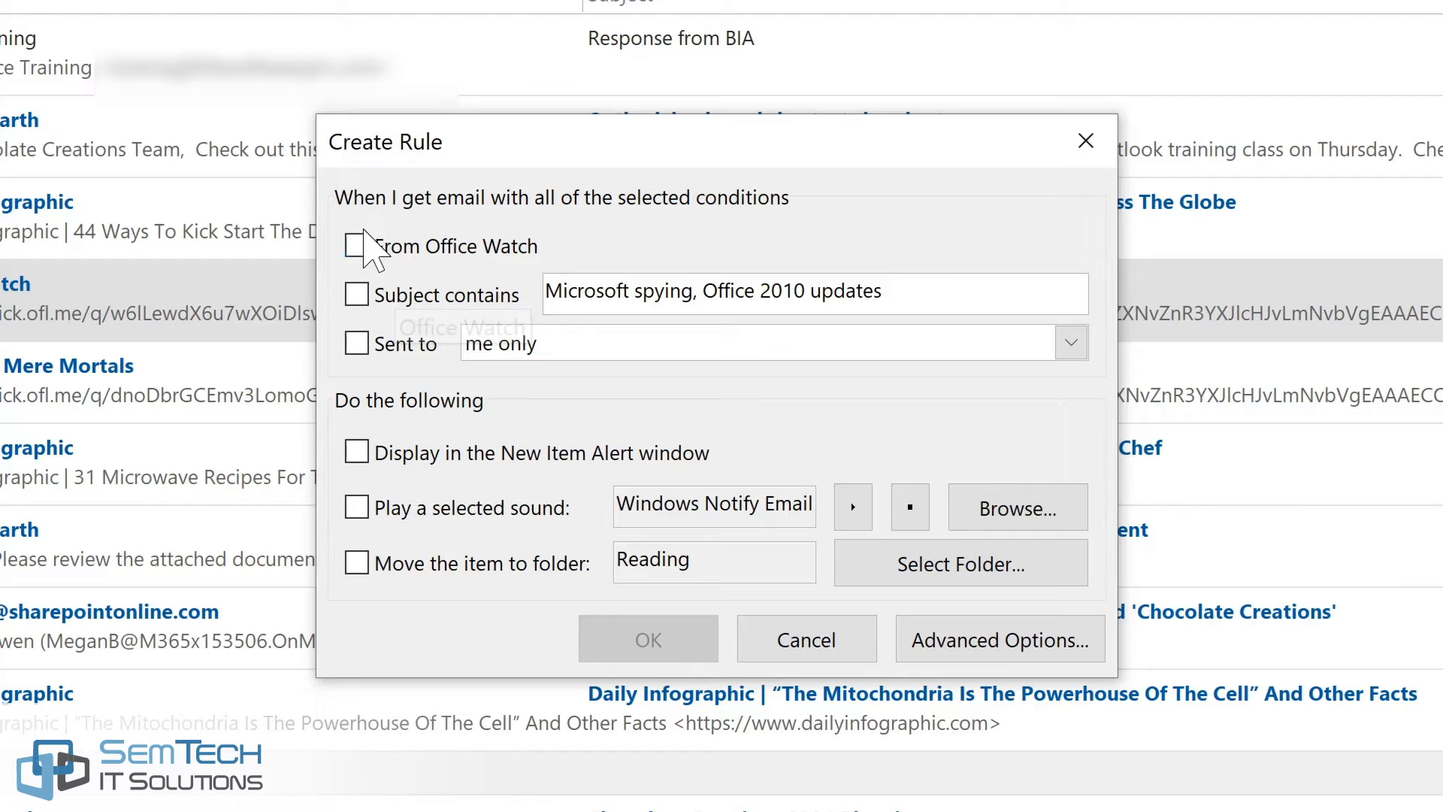
{"action": "left_click", "coordinate": [358, 247]}
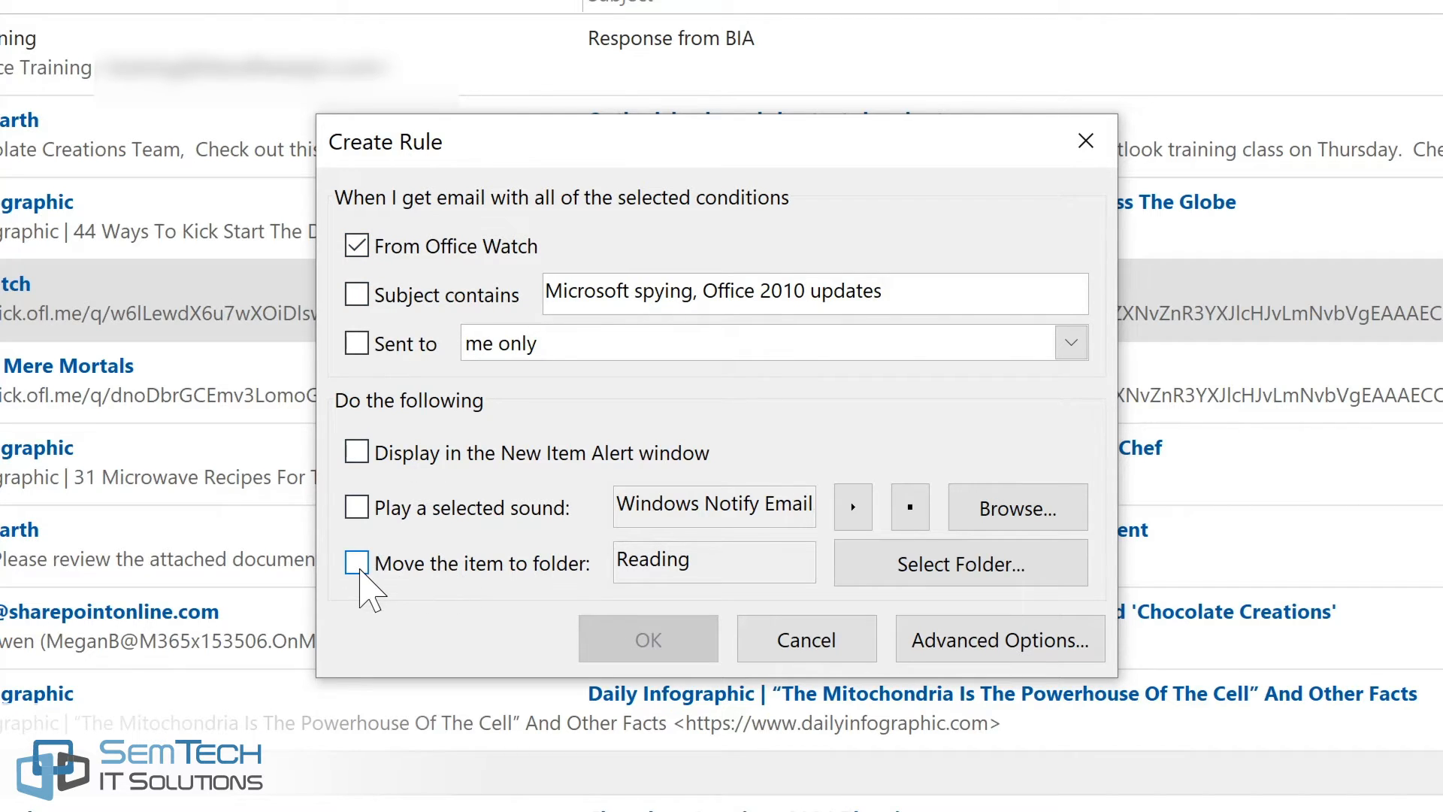
{"action": "left_click", "coordinate": [357, 563]}
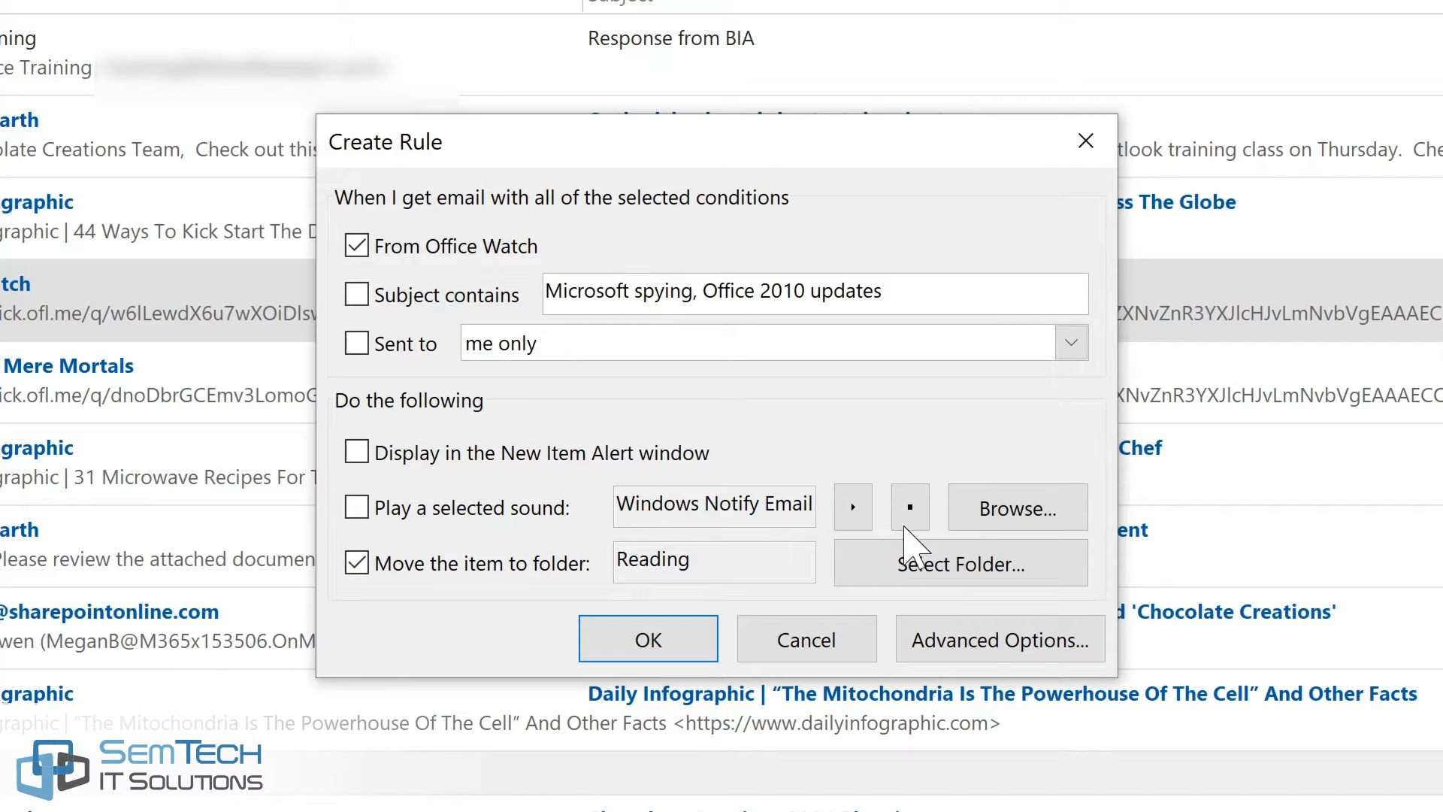
{"action": "left_click", "coordinate": [925, 560]}
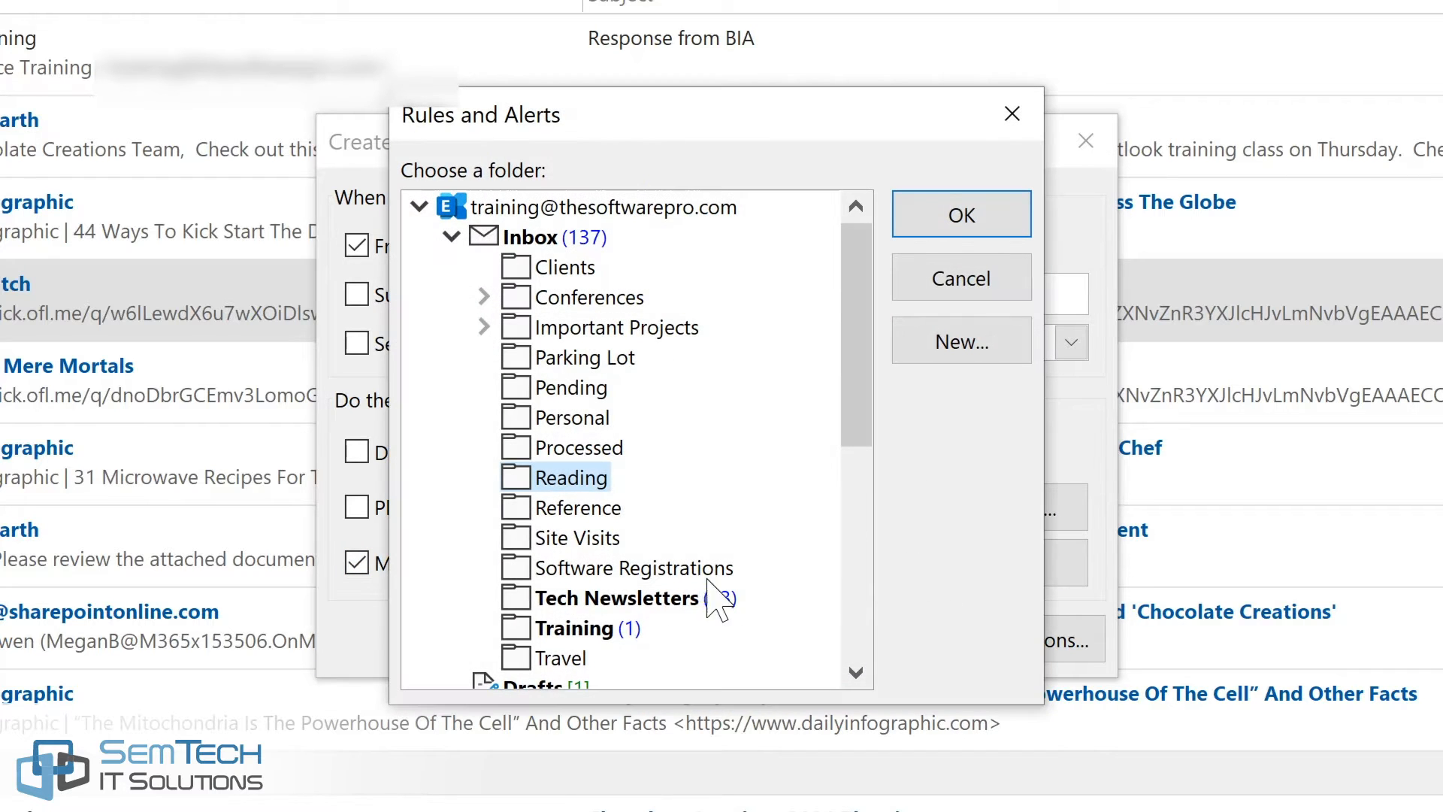
{"action": "left_click", "coordinate": [575, 597]}
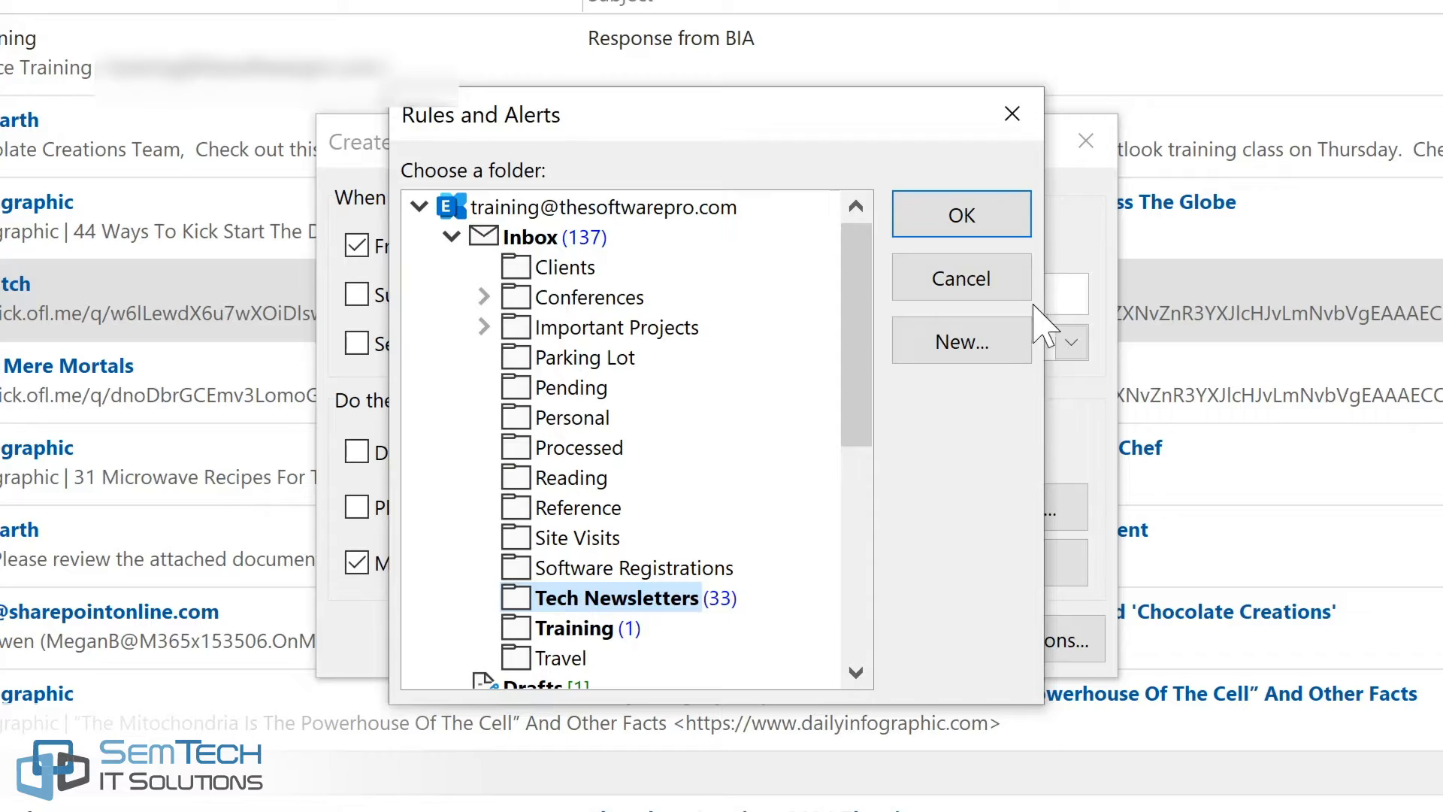
{"action": "left_click", "coordinate": [962, 217]}
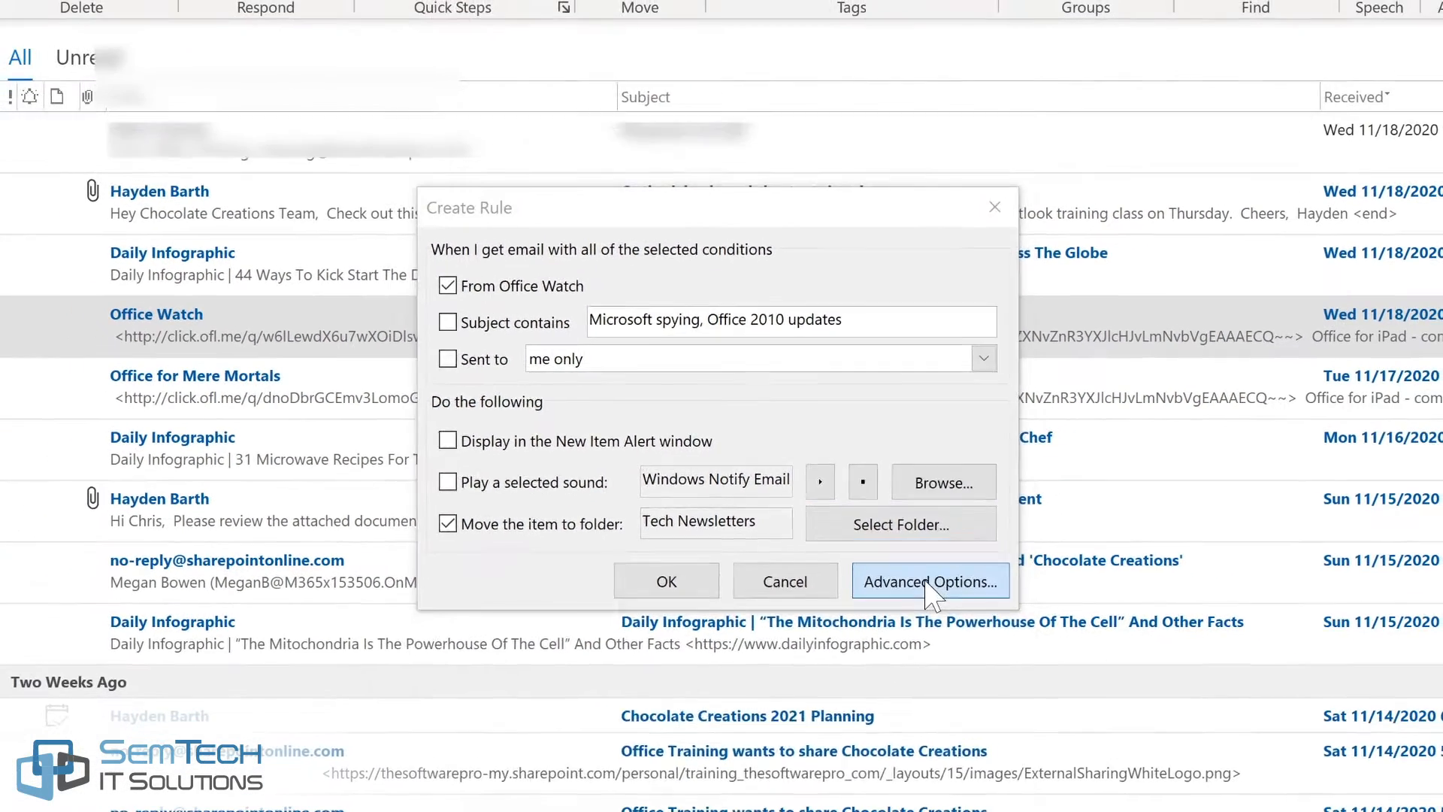
Go through the rule's advanced options without adding conditions, actions or exceptions, and finish it set to run now on existing Inbox messages
{"action": "left_click", "coordinate": [935, 635]}
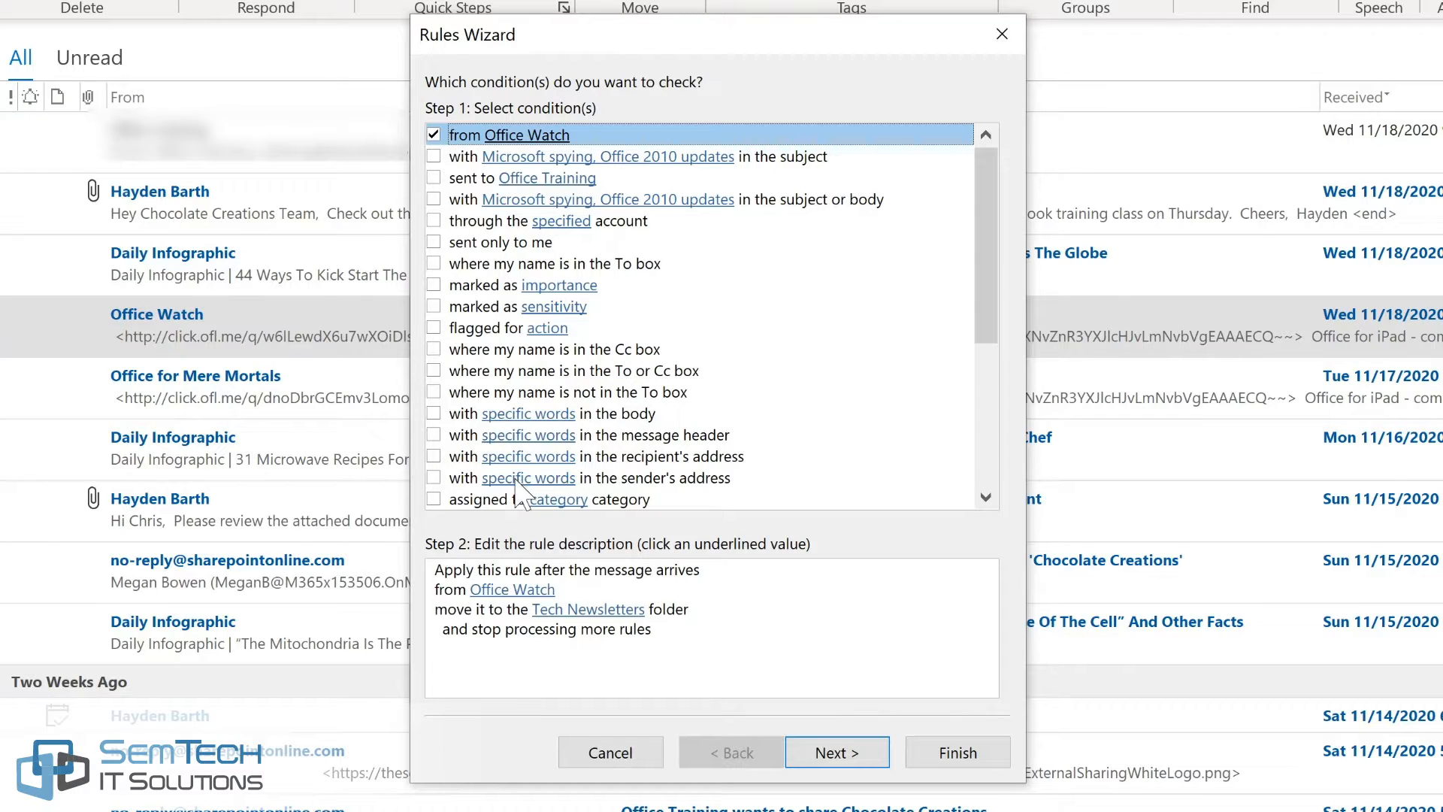
{"action": "left_click", "coordinate": [834, 751]}
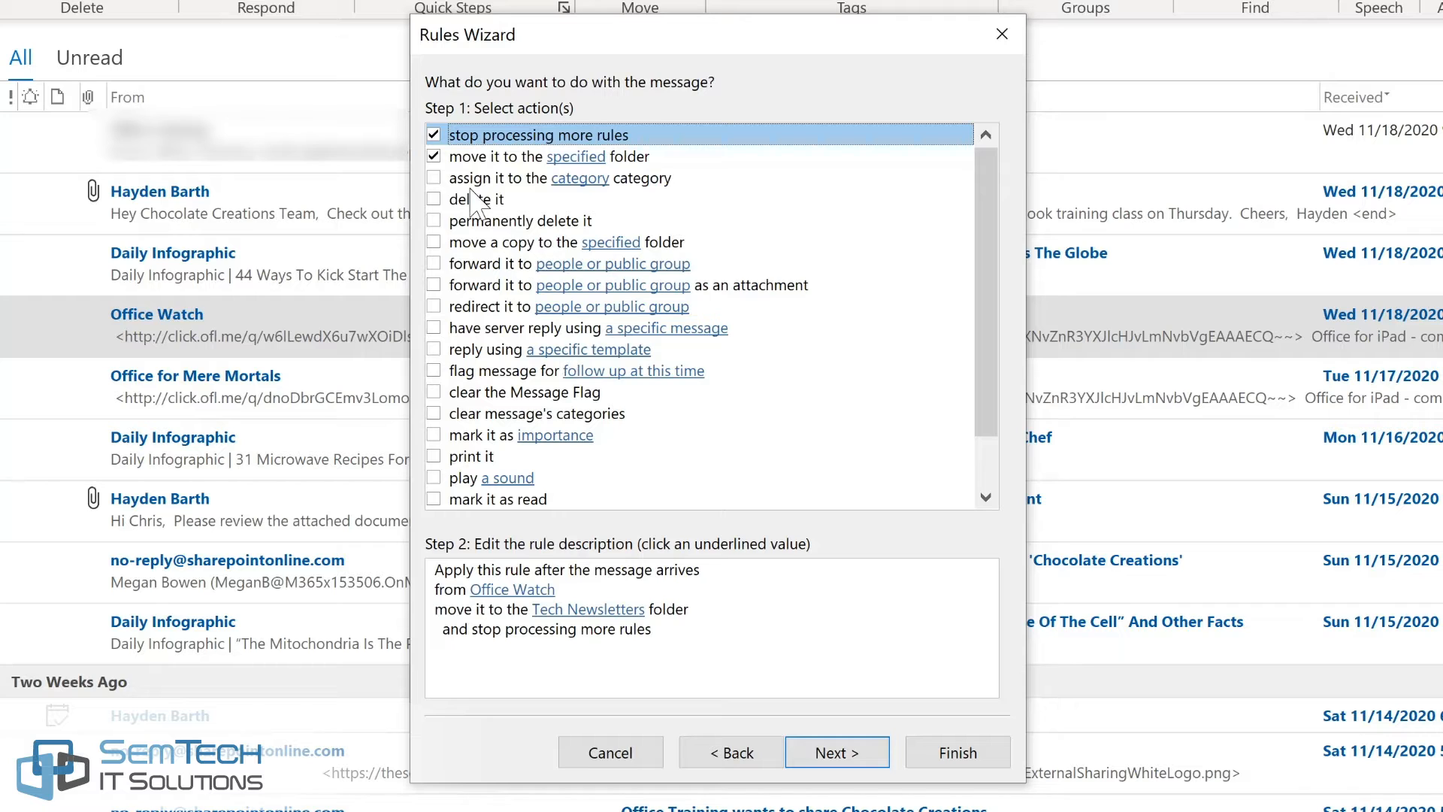
{"action": "left_click", "coordinate": [834, 763]}
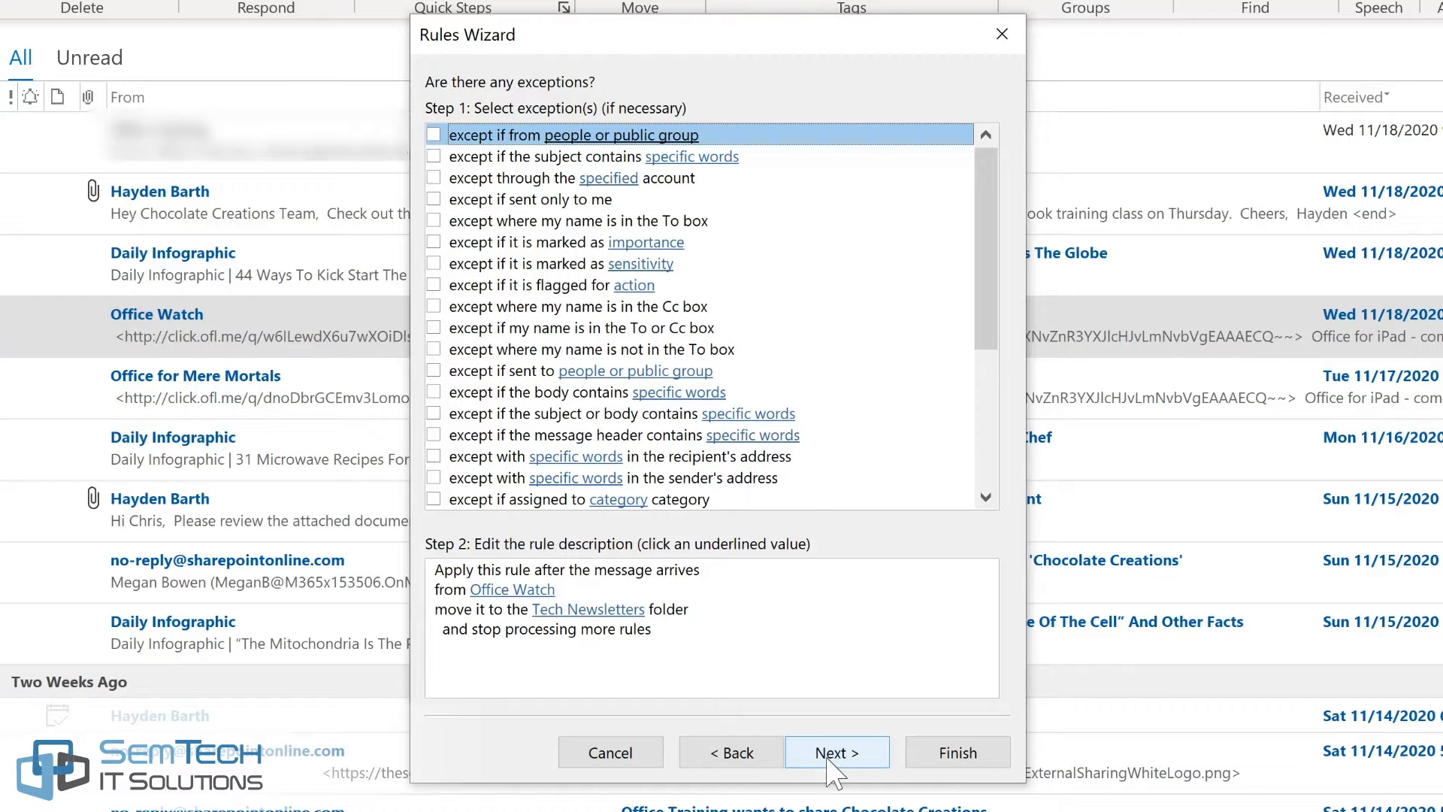
{"action": "left_click", "coordinate": [832, 757]}
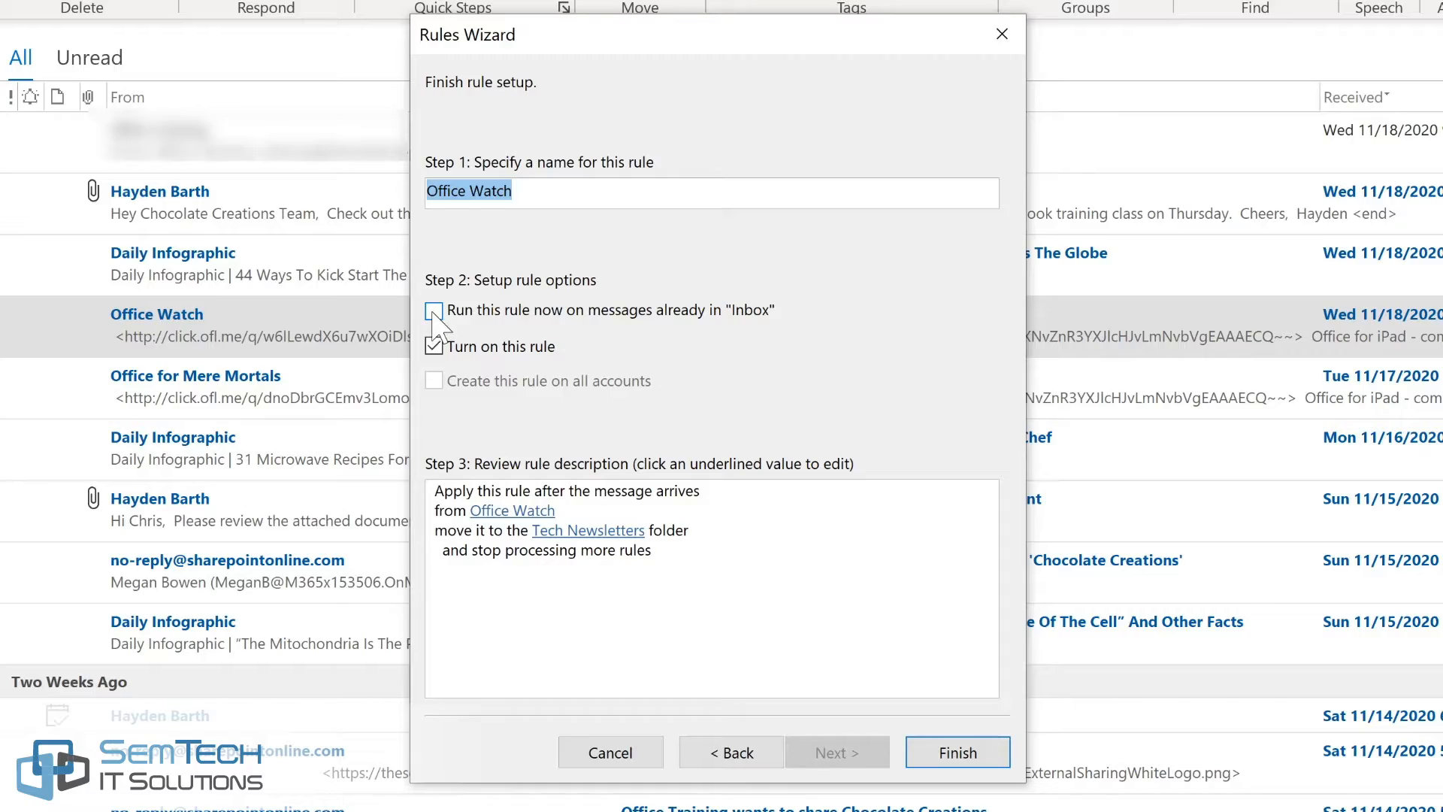
{"action": "left_click", "coordinate": [434, 311]}
{"action": "left_click", "coordinate": [949, 753]}
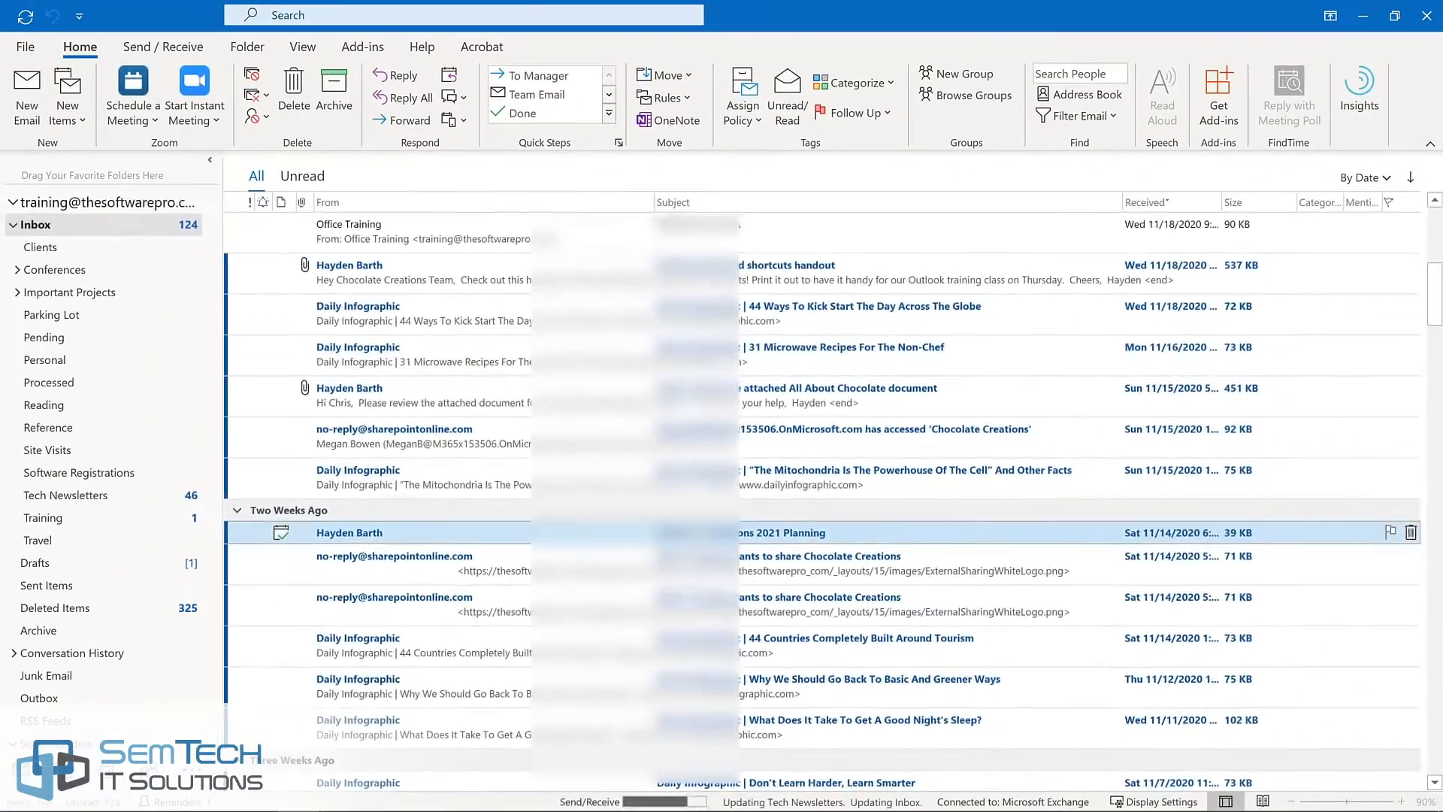
View the messages in the Tech Newsletters folder and open the management of rules and alerts
{"action": "left_click", "coordinate": [106, 499]}
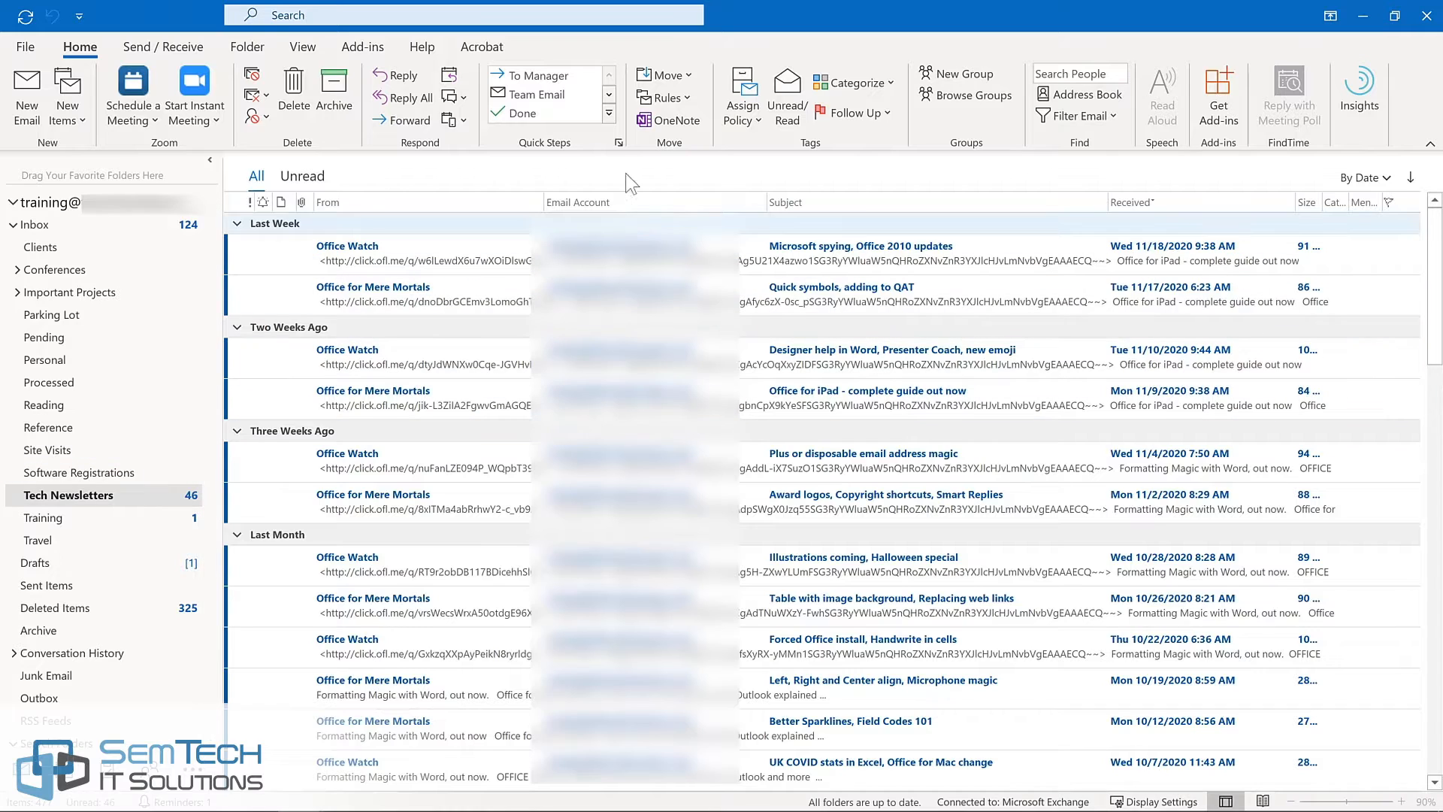
{"action": "left_click", "coordinate": [679, 101]}
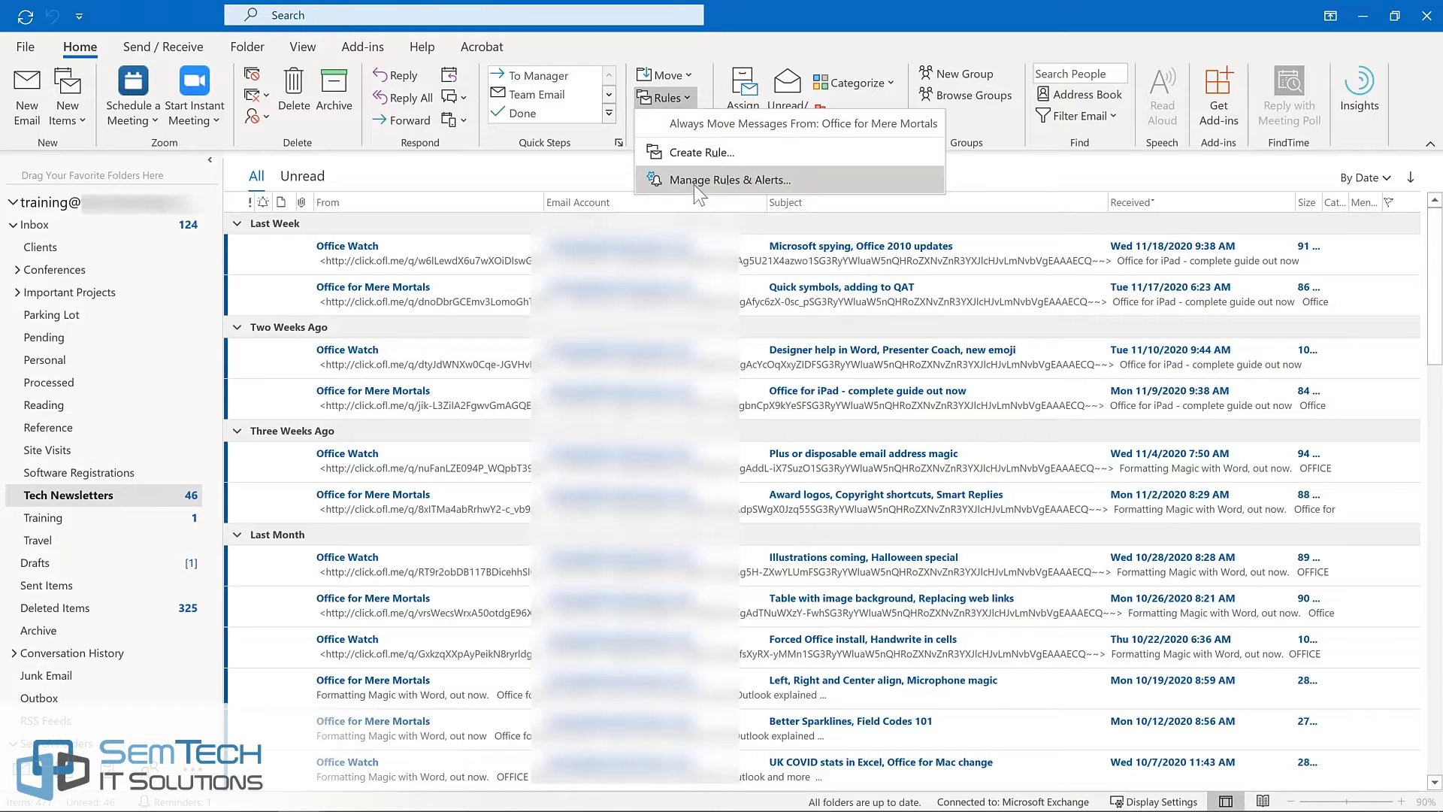
{"action": "left_click", "coordinate": [691, 179]}
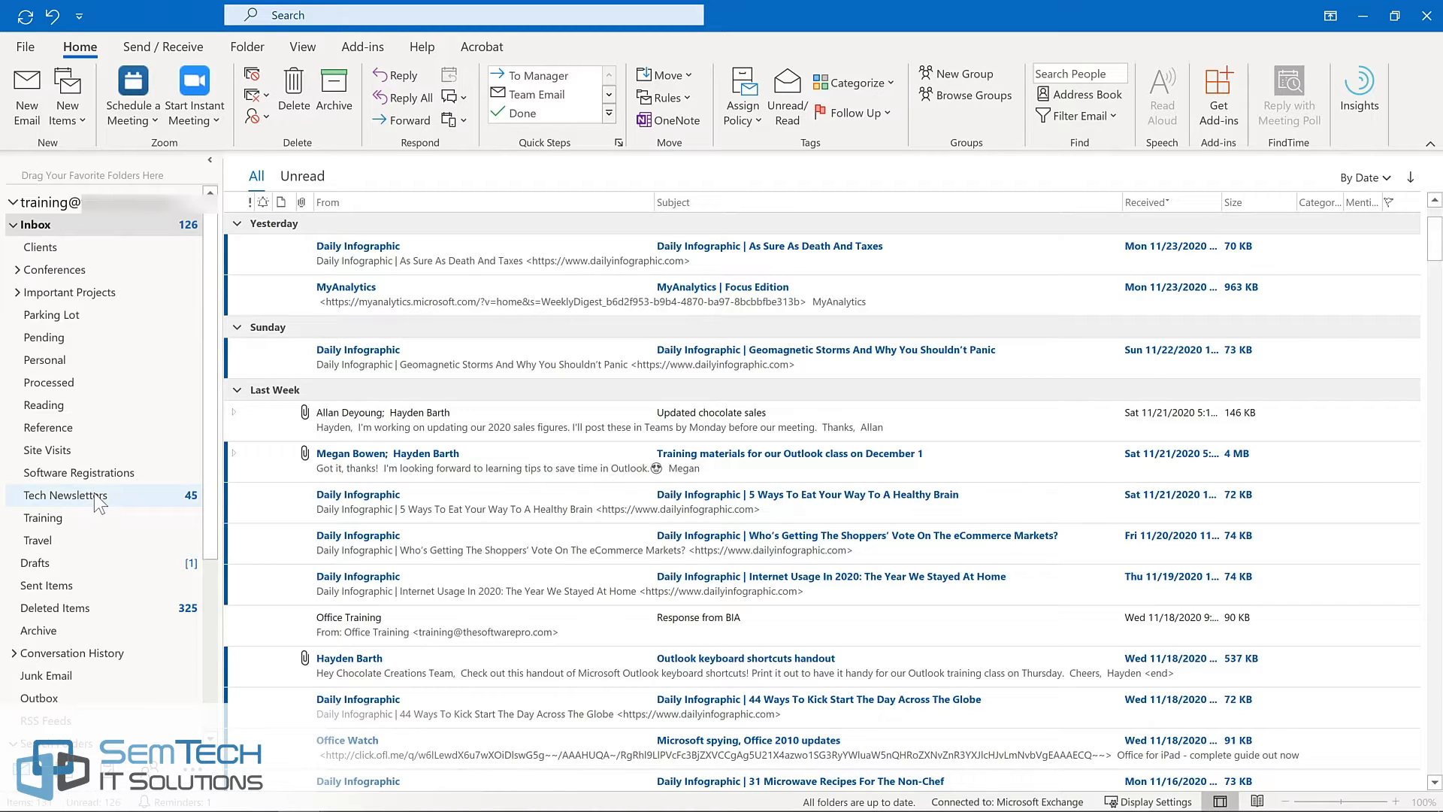
Add the Tech Newsletters, Training and Important Projects folders to Favorites
{"action": "left_click_drag", "start_coordinate": [98, 502], "coordinate": [100, 179]}
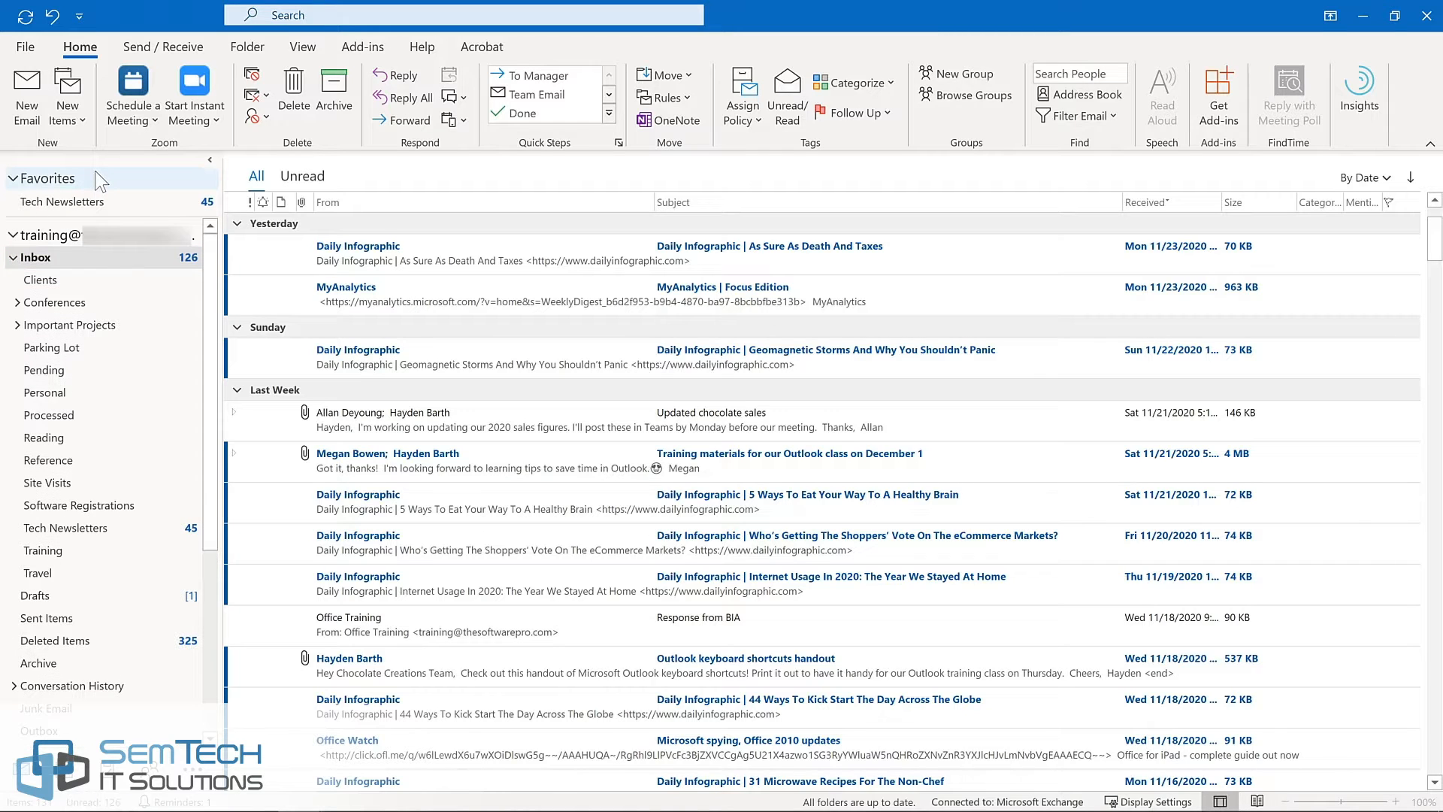
{"action": "right_click", "coordinate": [73, 550]}
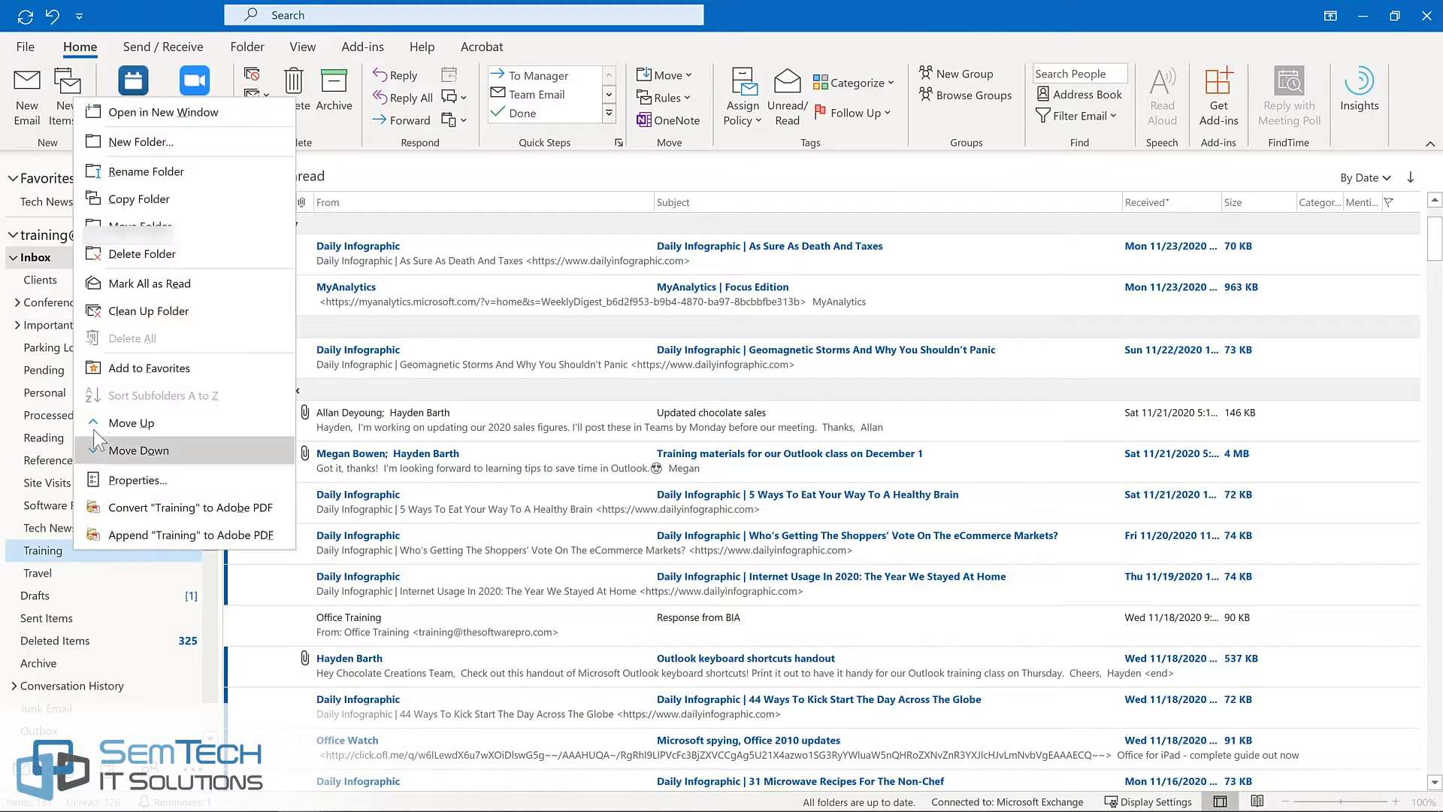
{"action": "left_click", "coordinate": [129, 366]}
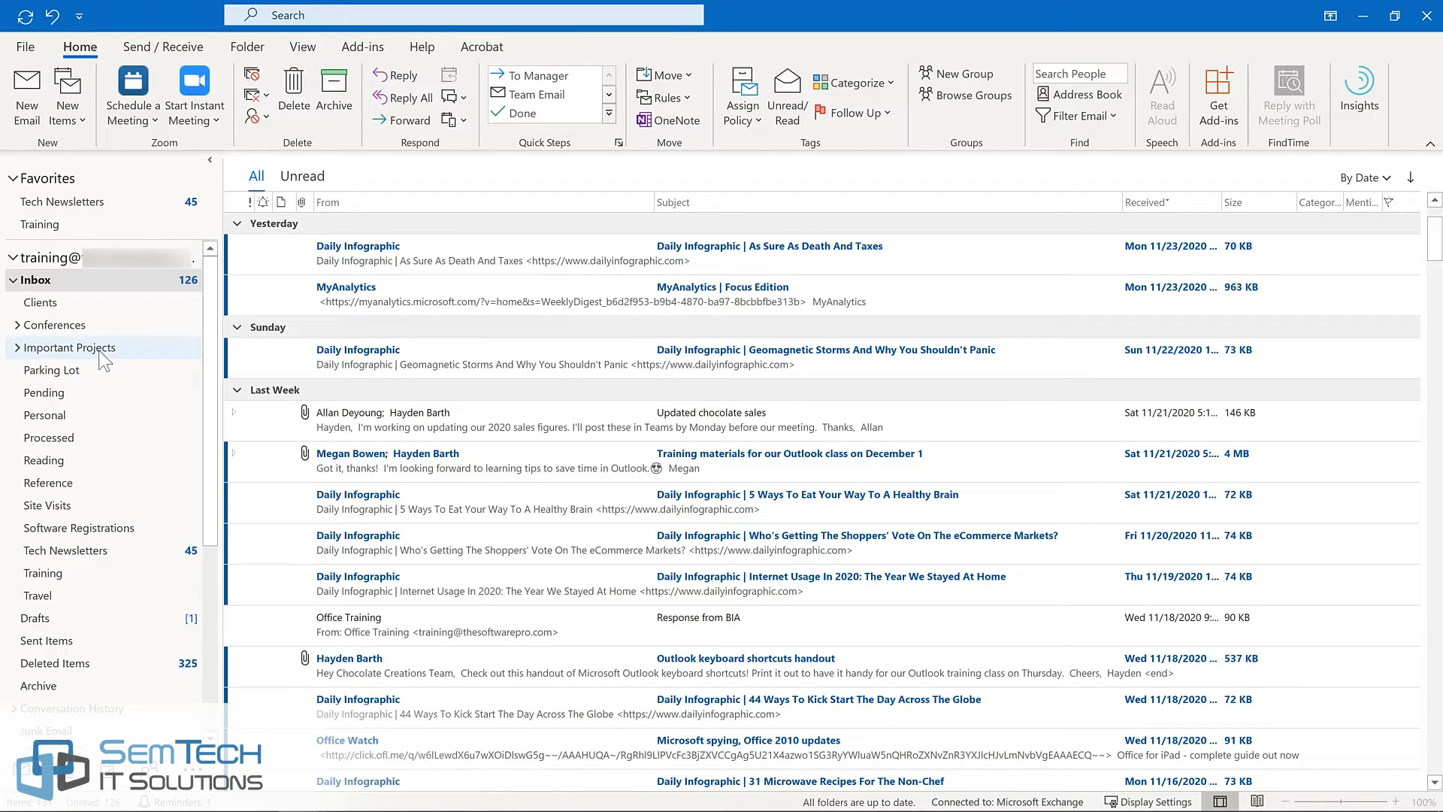
{"action": "left_click", "coordinate": [104, 350]}
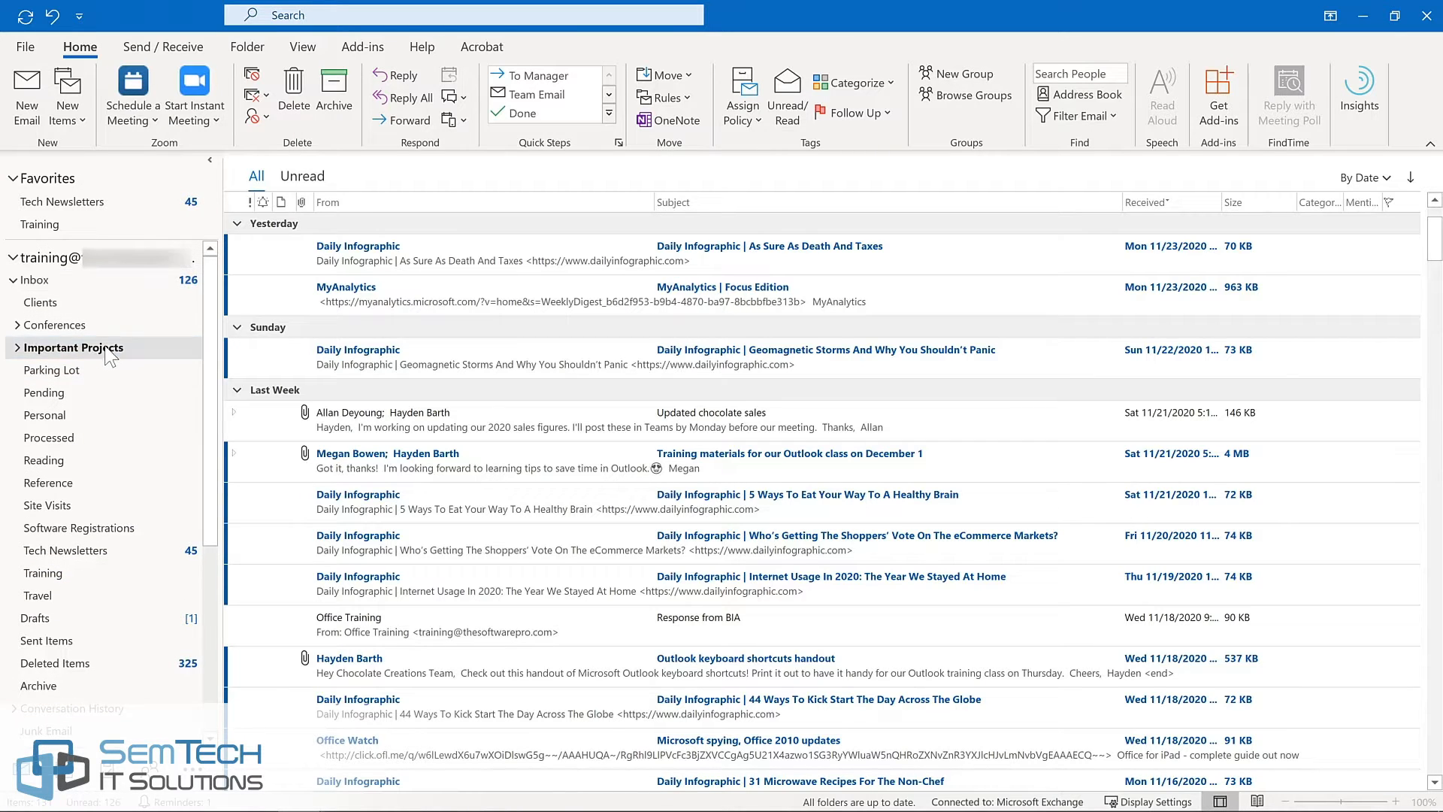
{"action": "left_click", "coordinate": [250, 49]}
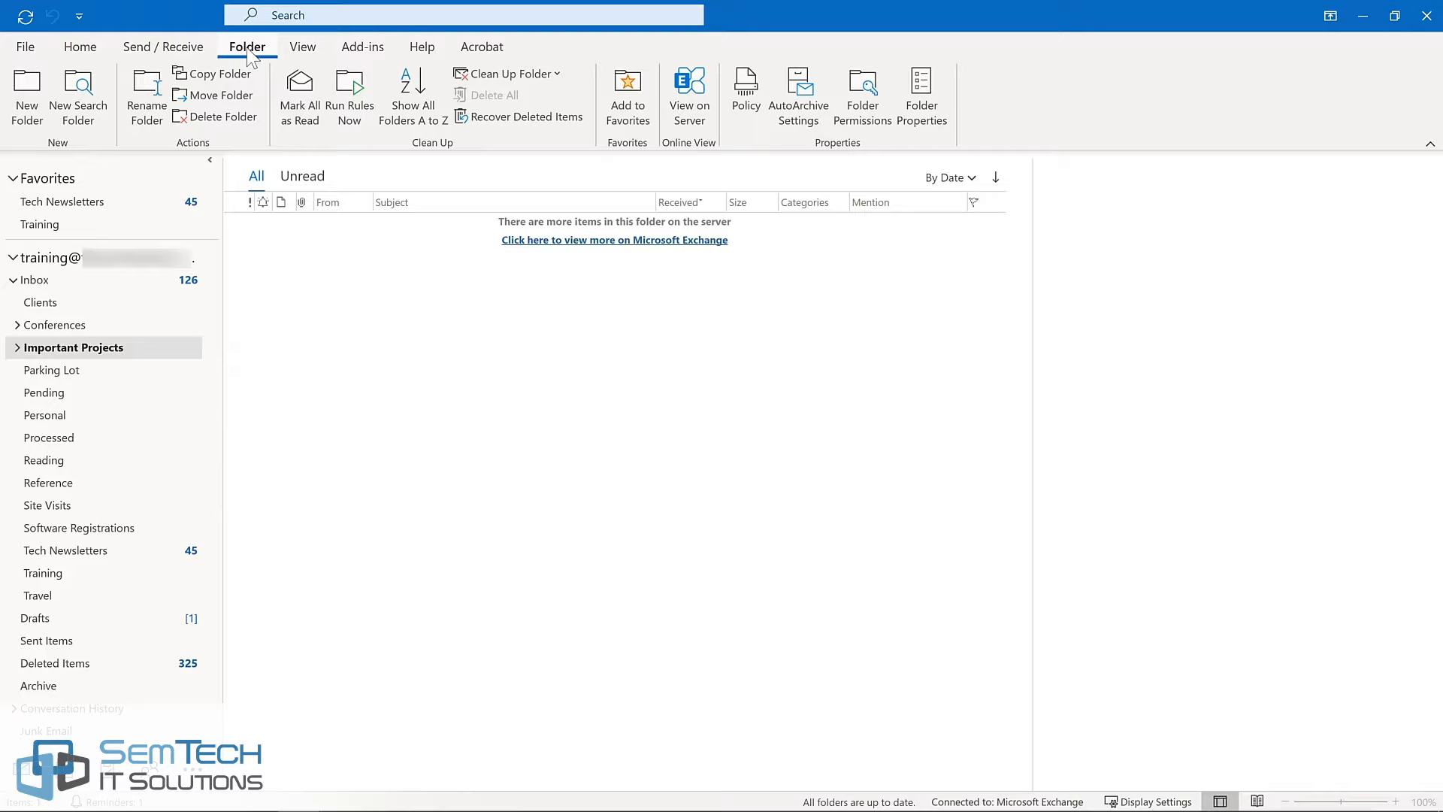
{"action": "left_click", "coordinate": [616, 106]}
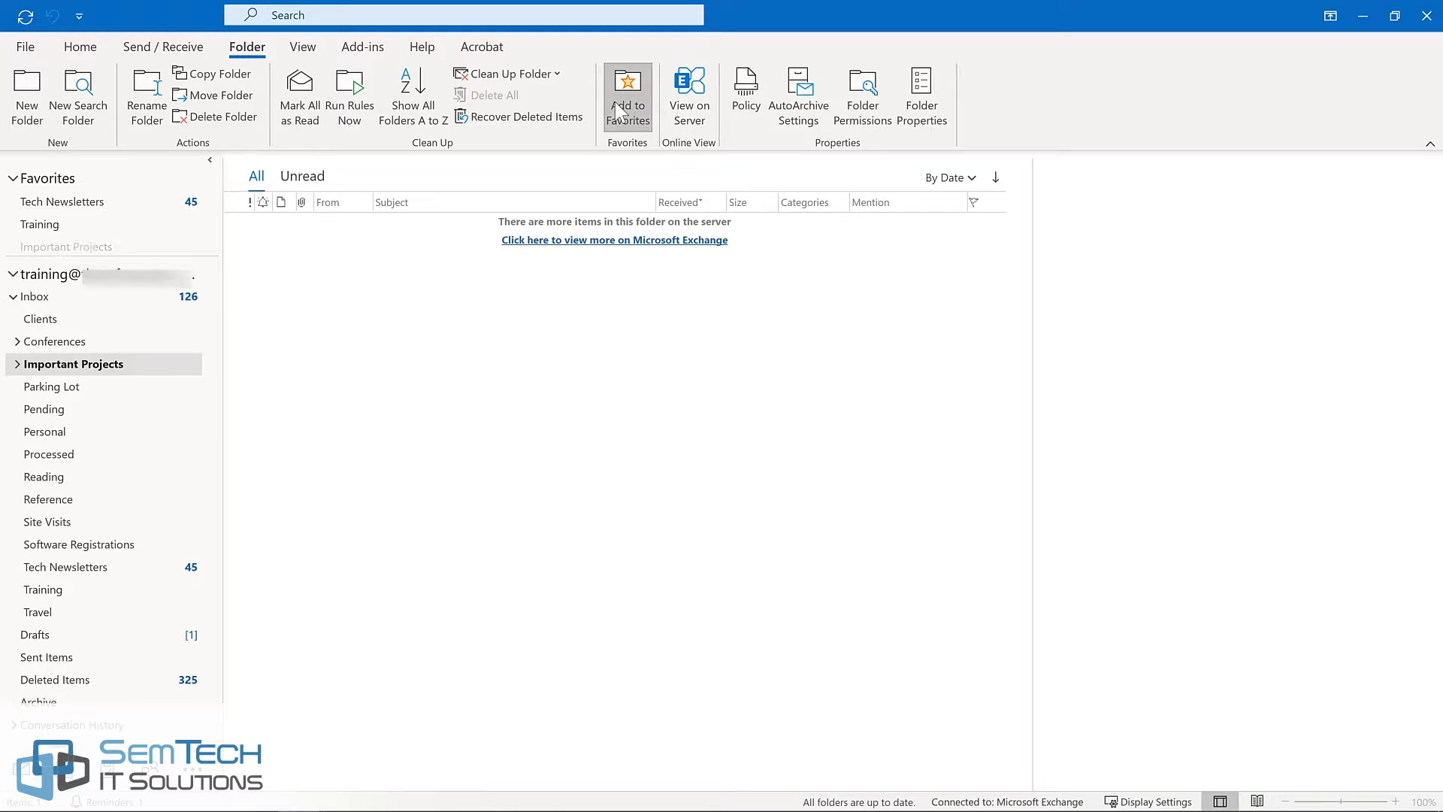
Move Tech Newsletters to the end of the Favorites list and remove Important Projects from Favorites
{"action": "left_click", "coordinate": [61, 203]}
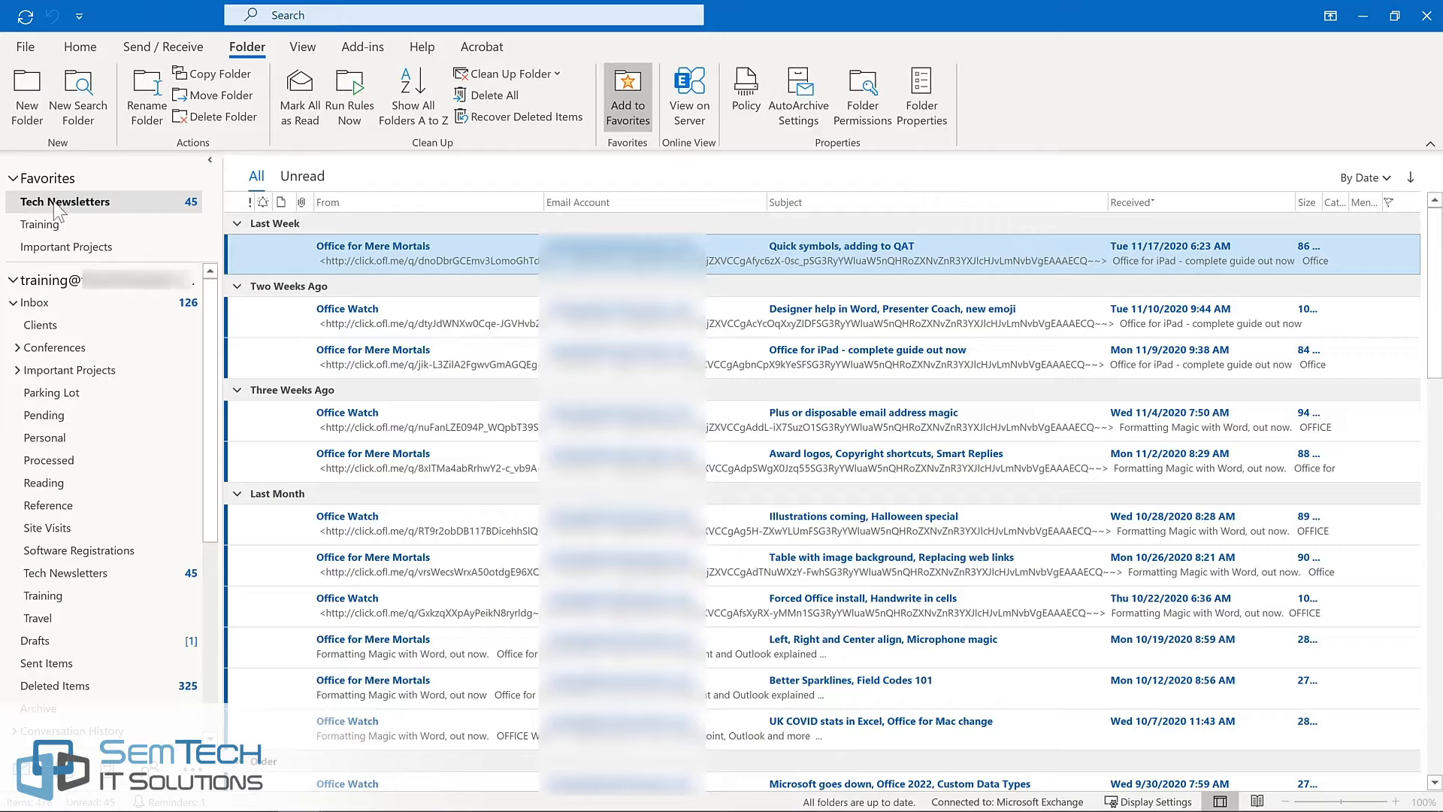
{"action": "left_click_drag", "start_coordinate": [55, 207], "coordinate": [59, 254]}
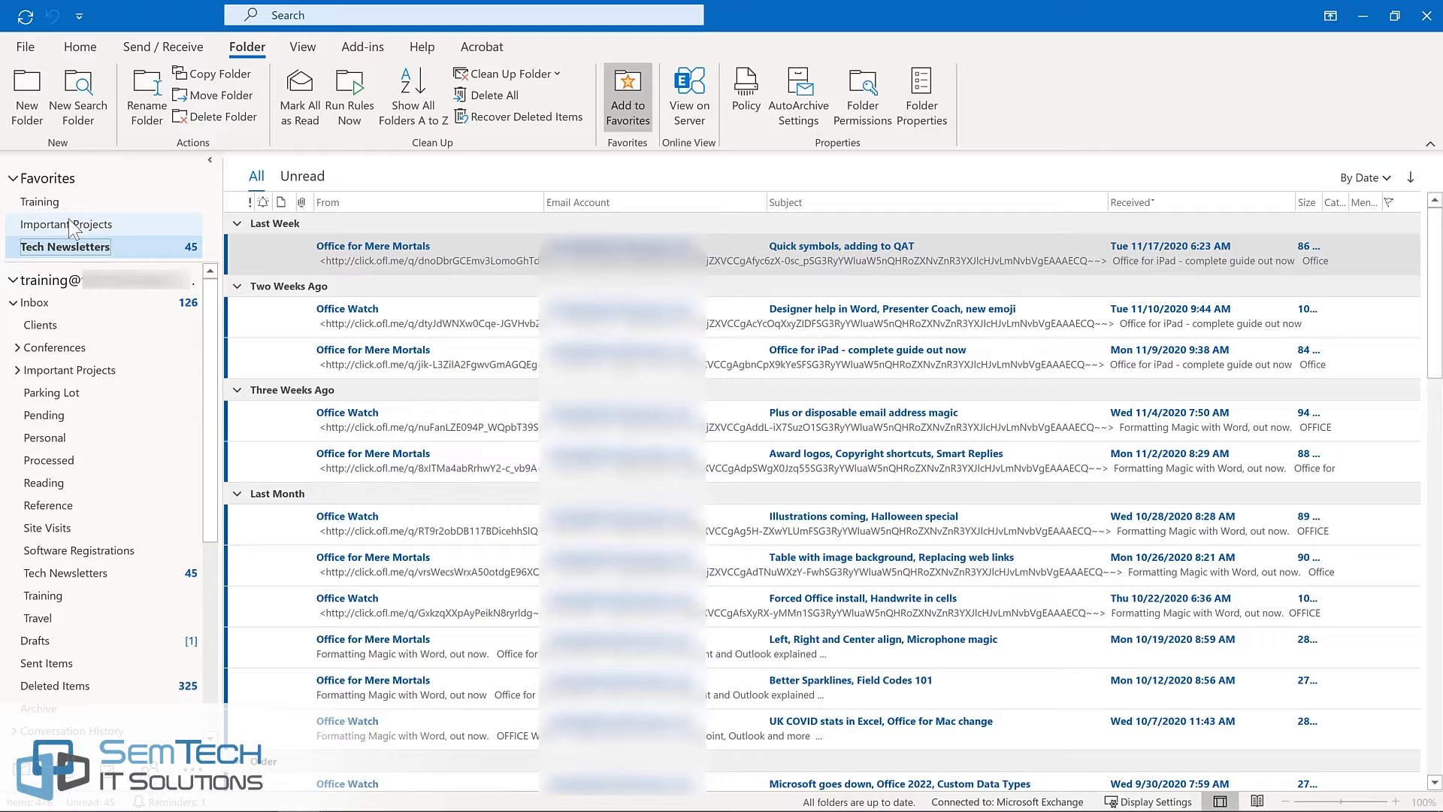
{"action": "right_click", "coordinate": [72, 228]}
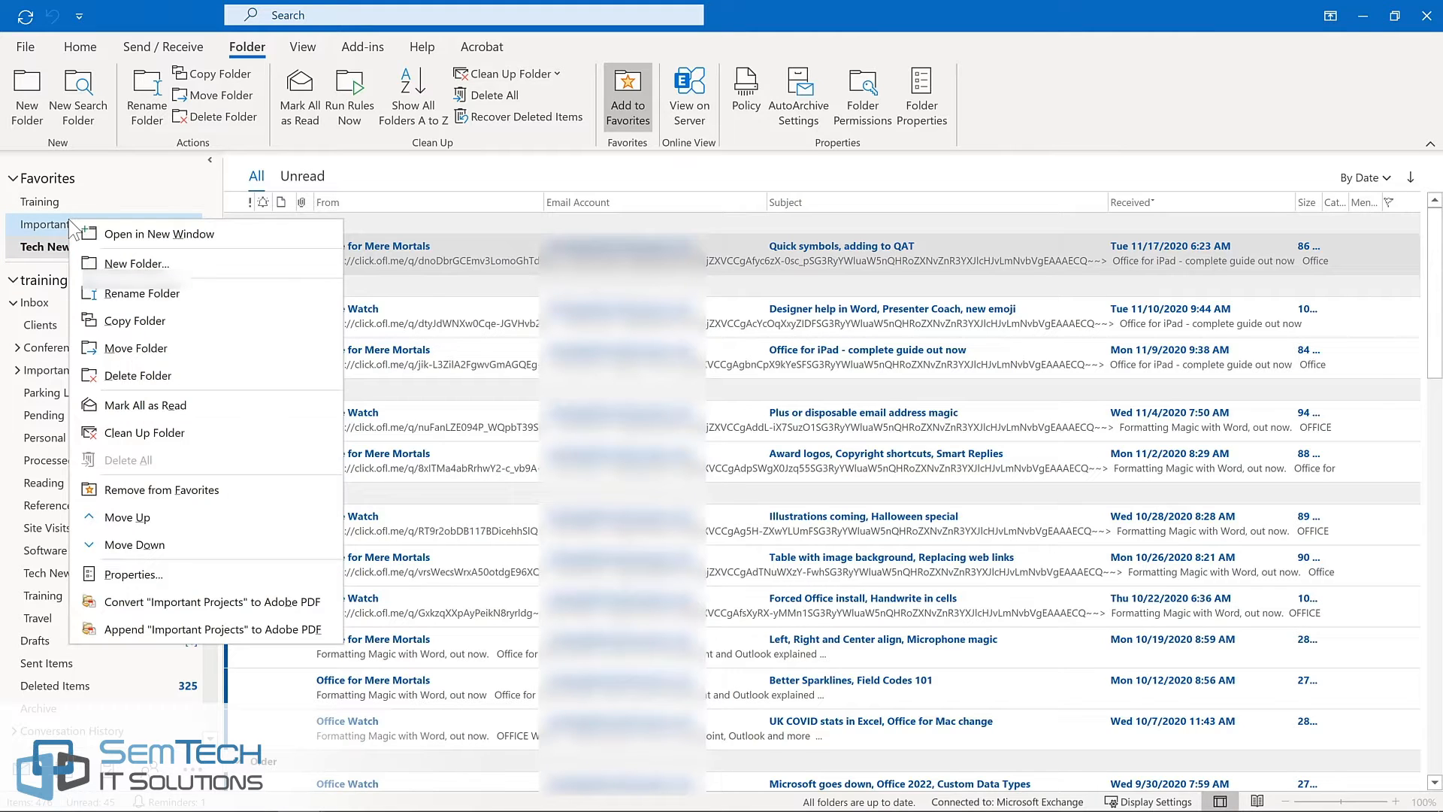
{"action": "left_click", "coordinate": [147, 485]}
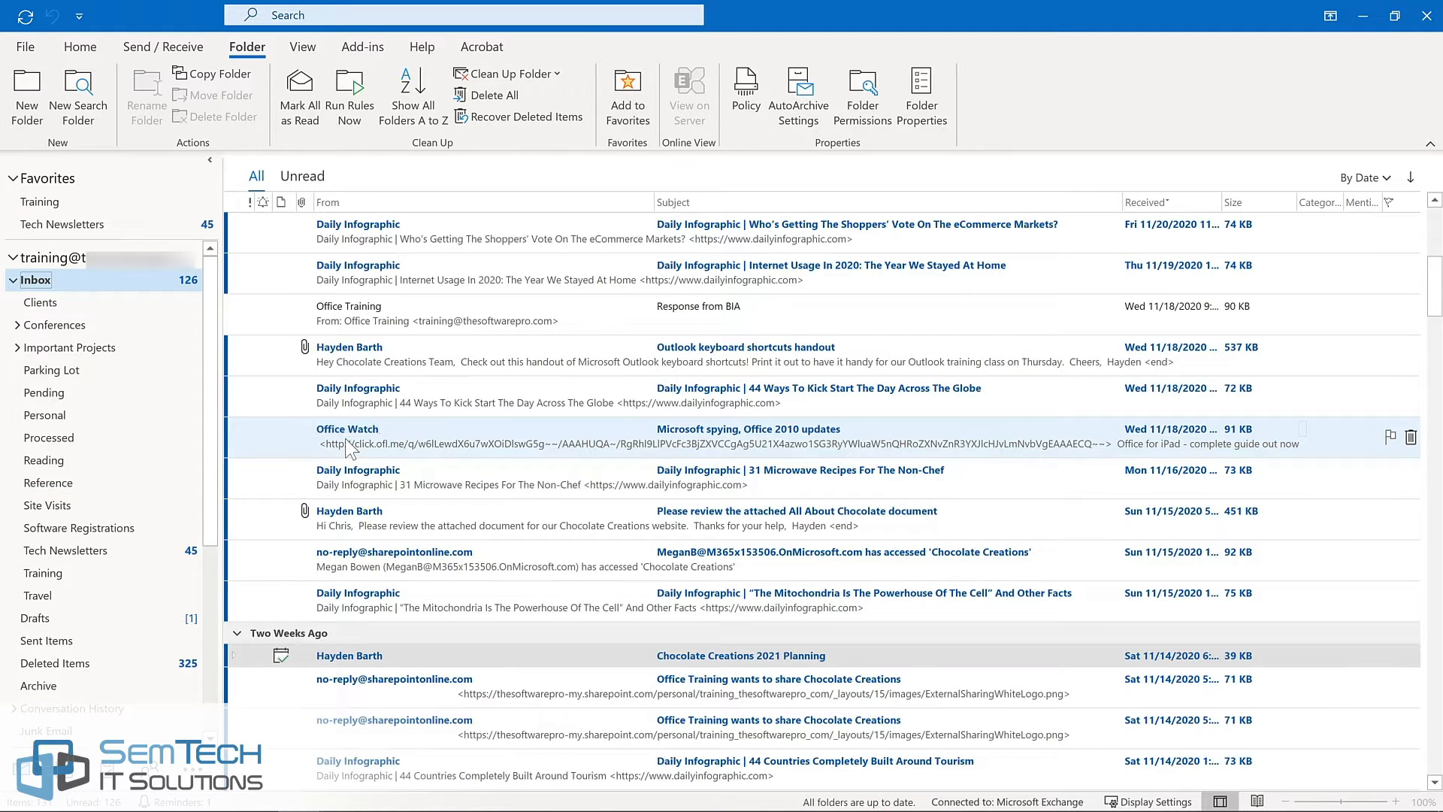
Move the Inbox message "Microsoft spying, Office 2010 updates" into the Tech Newsletters folder
{"action": "left_click_drag", "start_coordinate": [349, 448], "coordinate": [120, 229]}
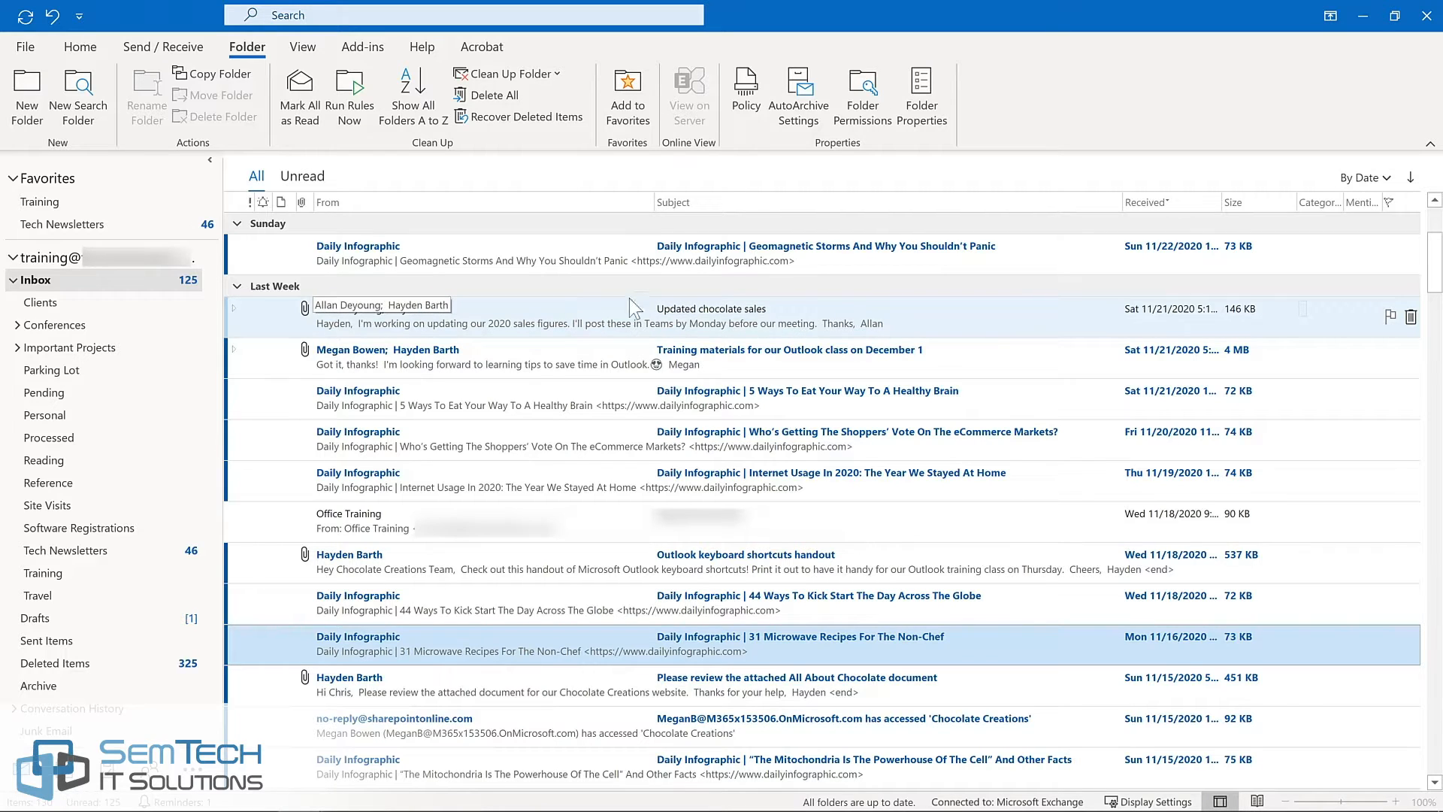
Flag the "Updated chocolate sales" message for follow-up with a reminder and a start date of Monday, November 30, 2020
{"action": "right_click", "coordinate": [1391, 318]}
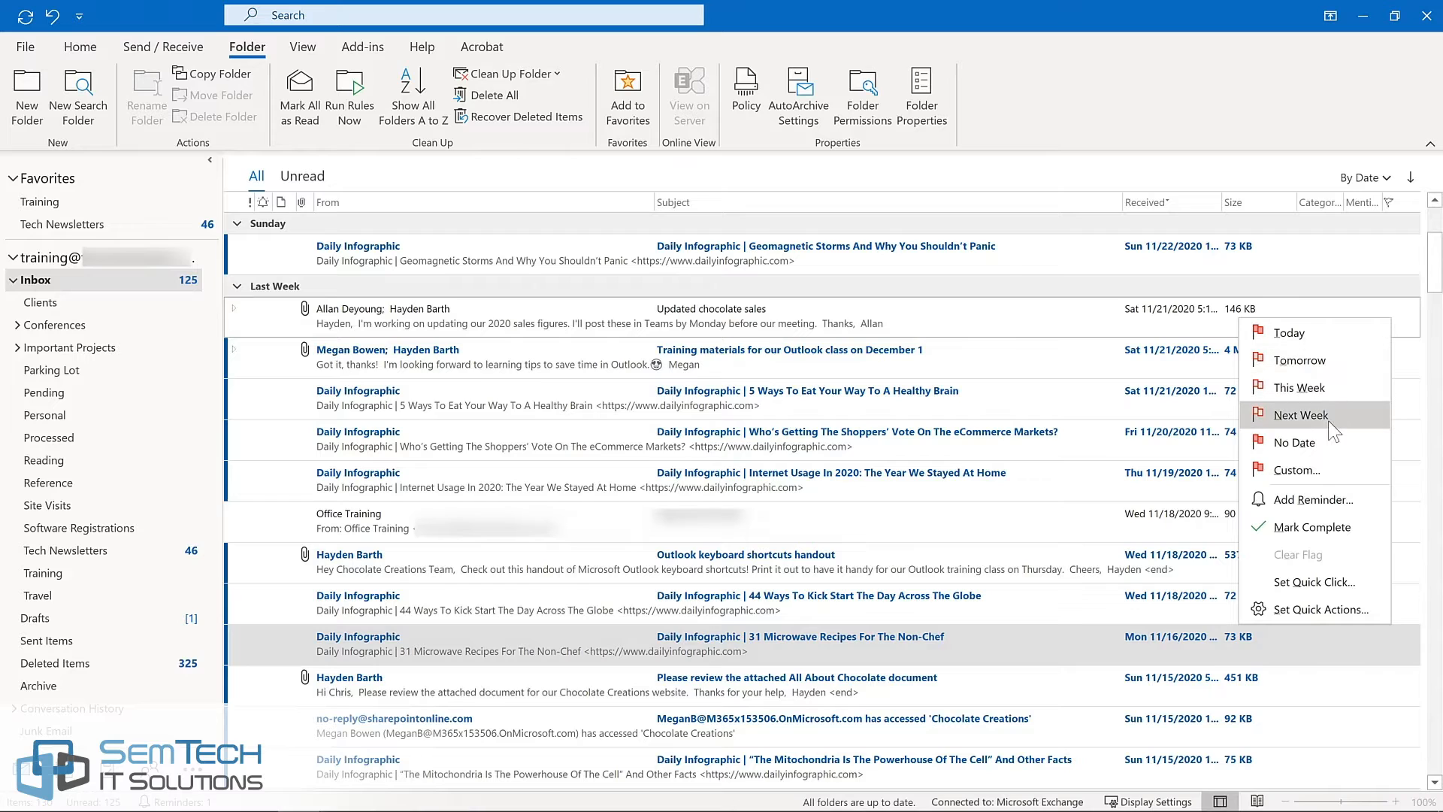
{"action": "left_click", "coordinate": [1310, 494]}
{"action": "left_click", "coordinate": [857, 388]}
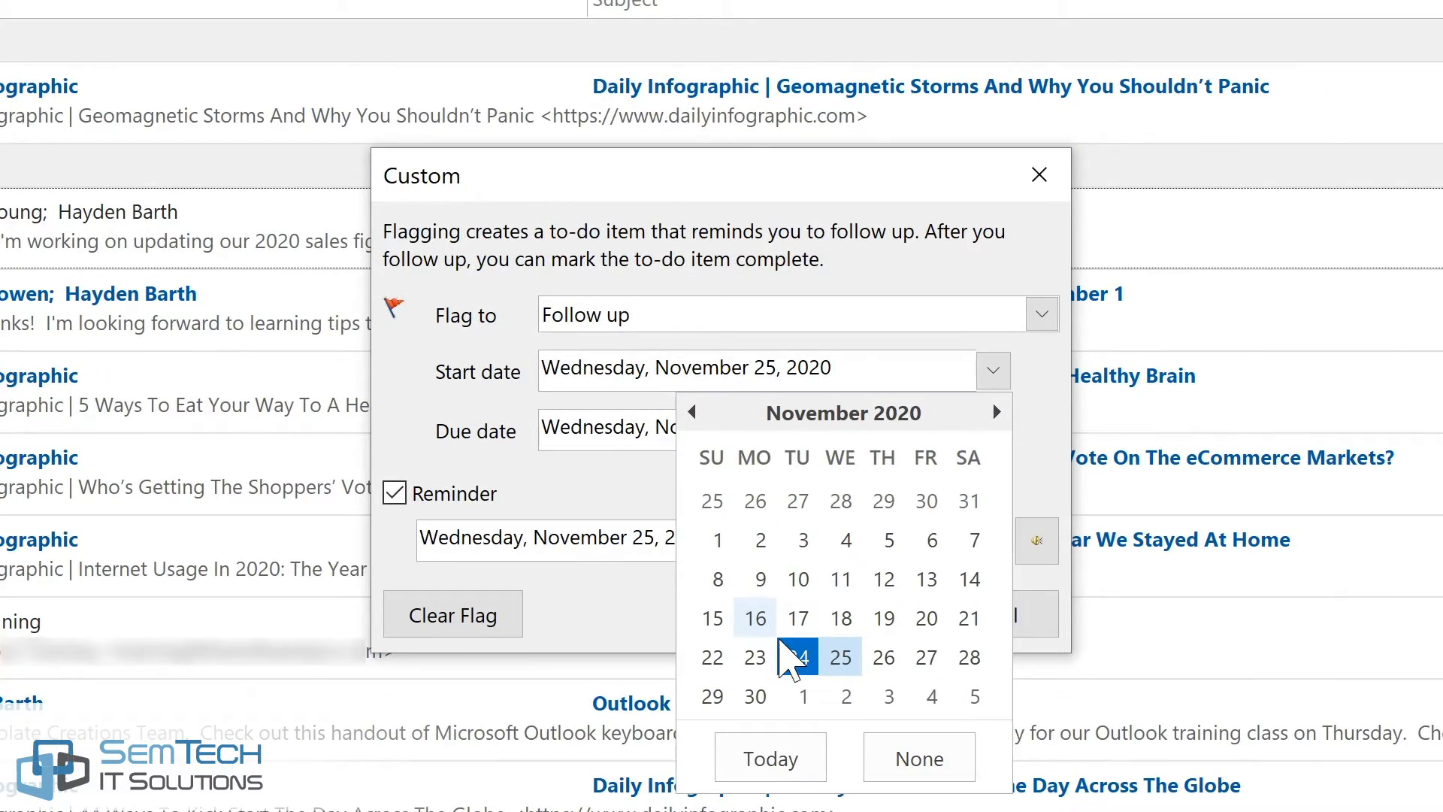
{"action": "left_click", "coordinate": [755, 697]}
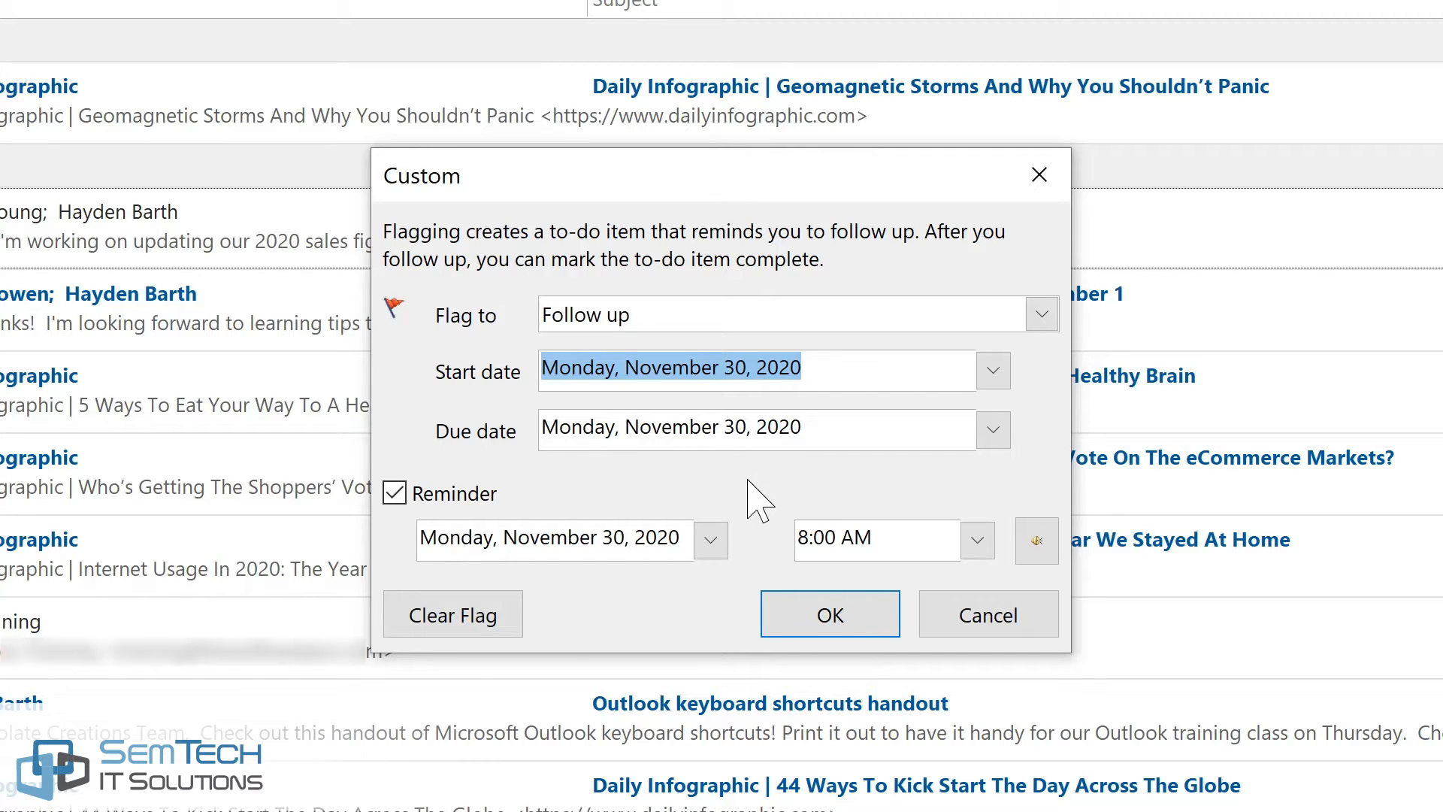
{"action": "left_click", "coordinate": [830, 612]}
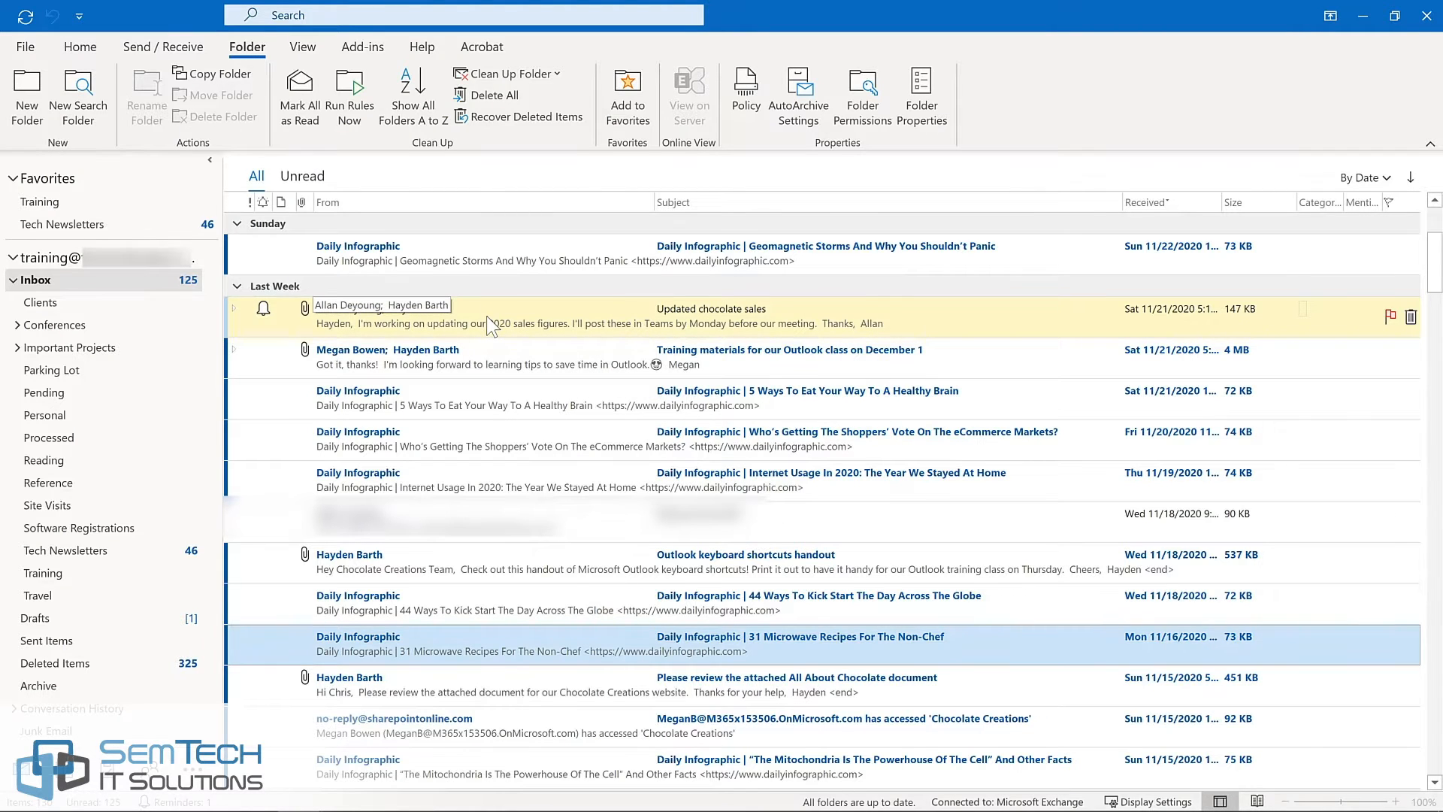
Open the "Updated chocolate sales" message, examine its flag details and follow-up options, and close it
{"action": "double_click", "coordinate": [490, 325]}
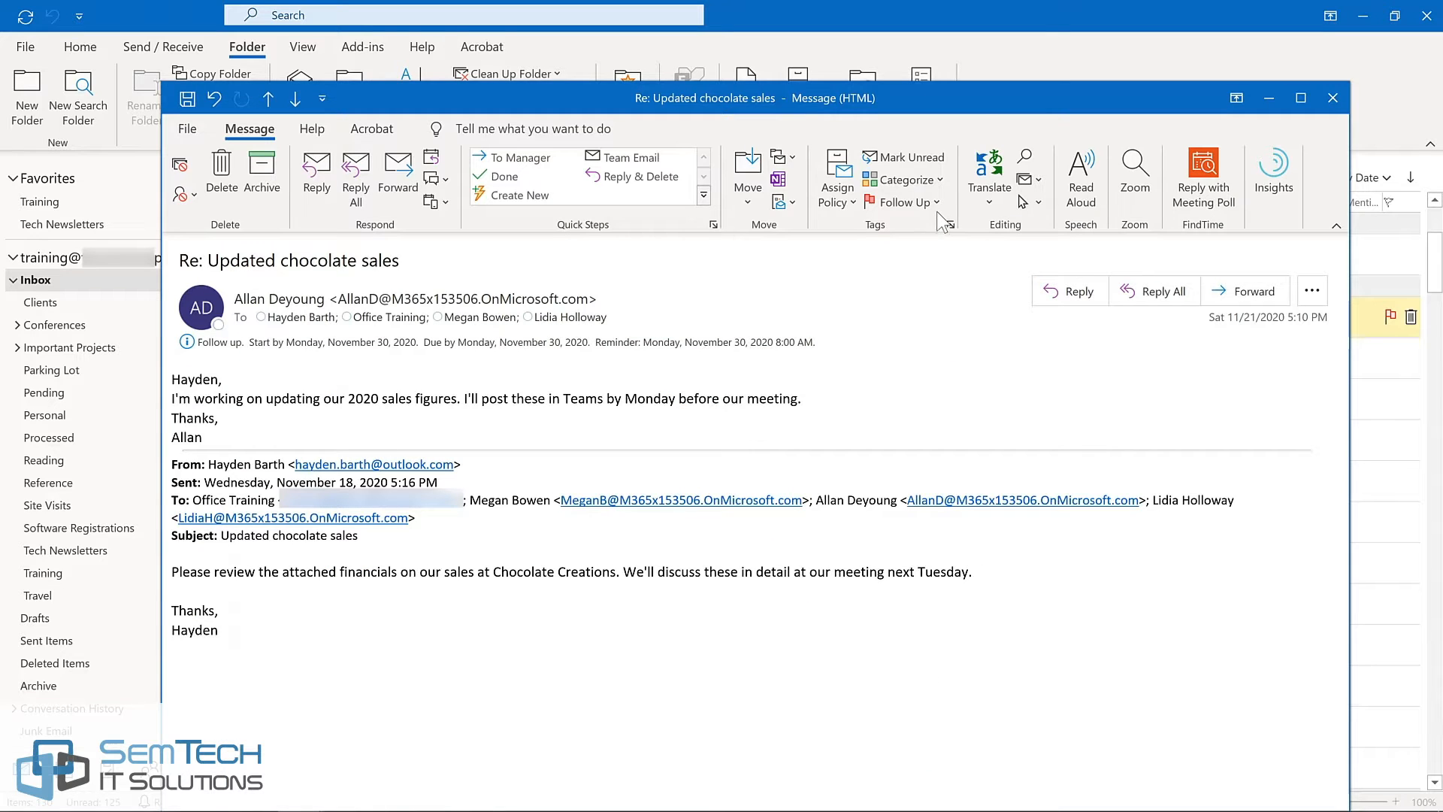
{"action": "left_click", "coordinate": [936, 203]}
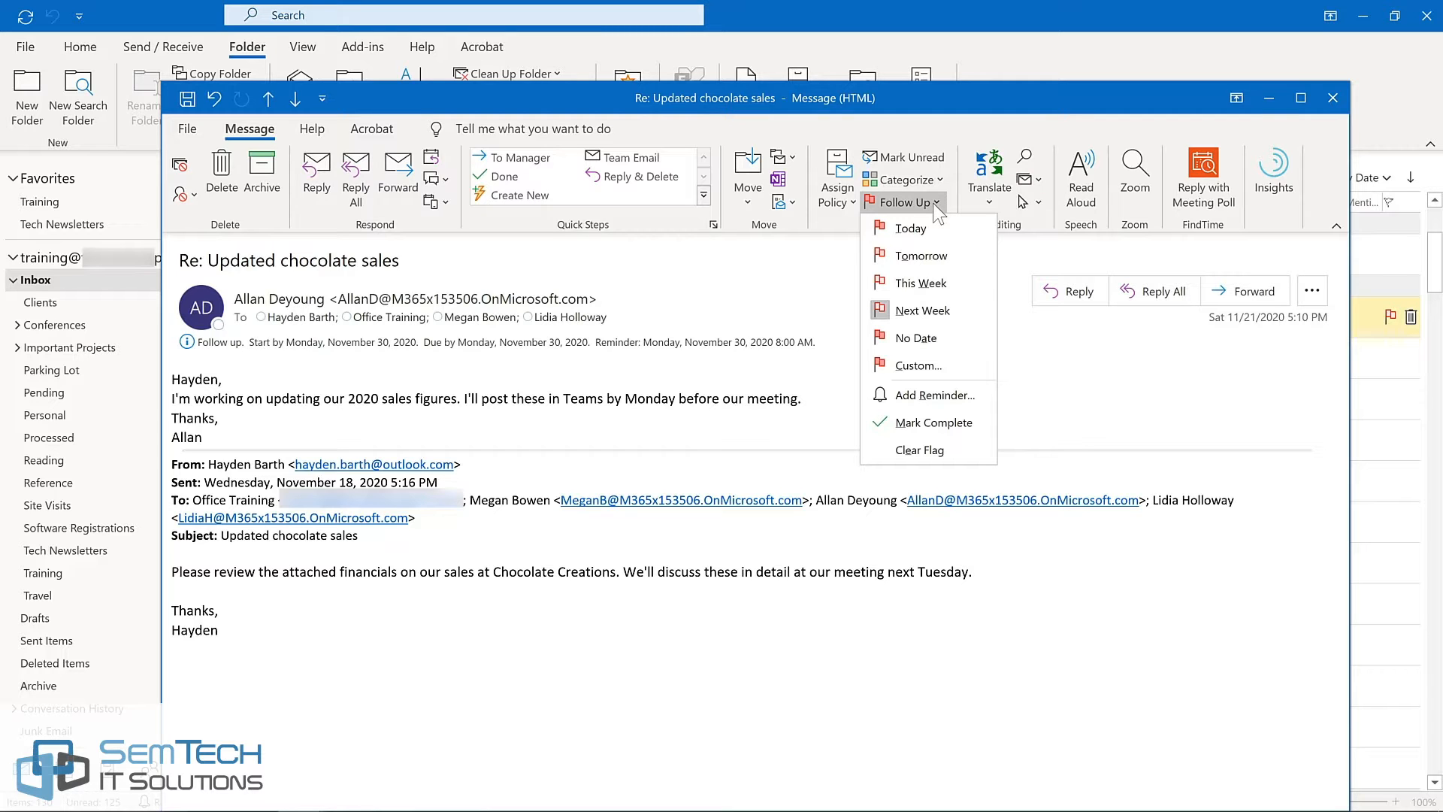
{"action": "left_click", "coordinate": [1332, 97]}
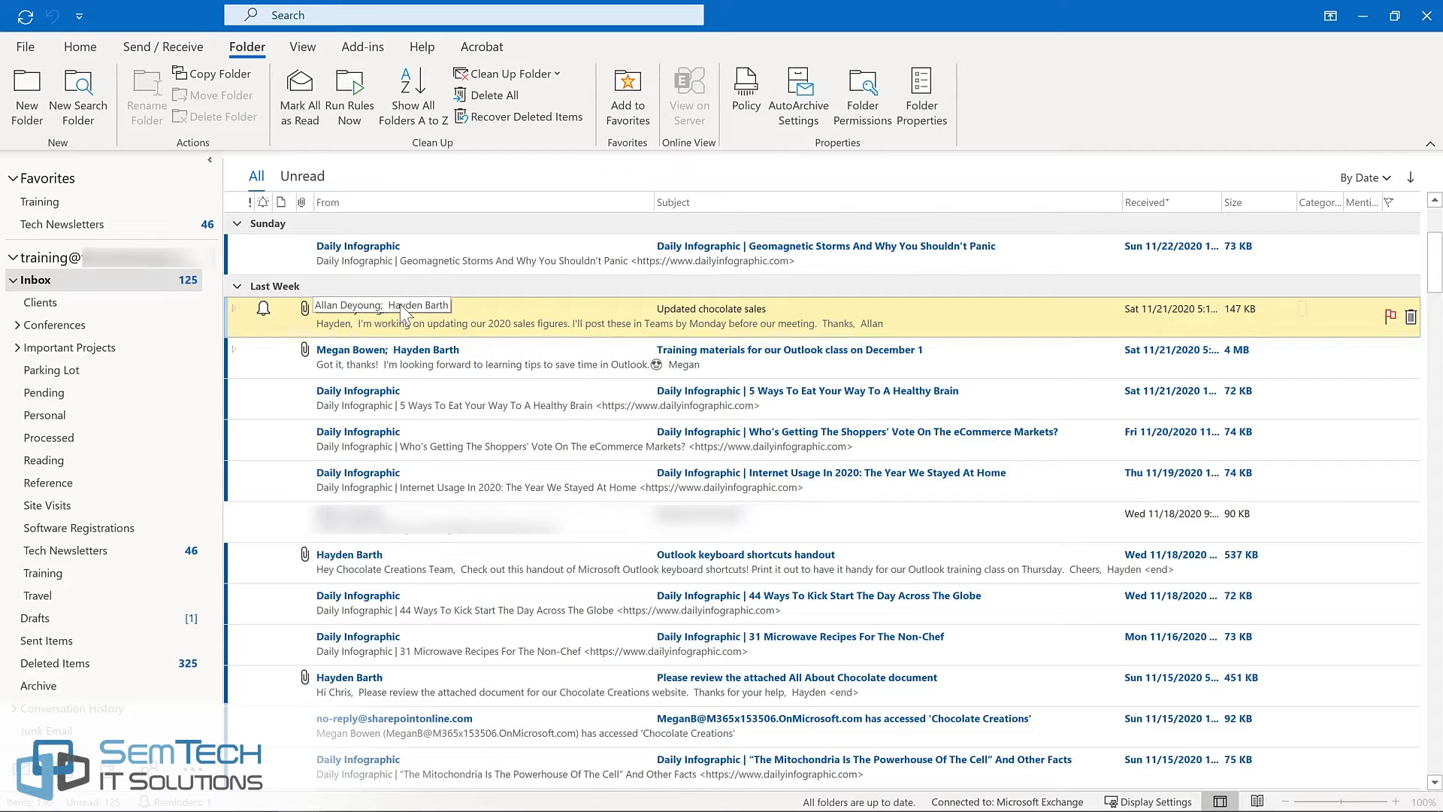
Create a task containing the text of the "Please review the attached All About Chocolate document" message, and close it without saving
{"action": "scroll", "coordinate": [400, 305], "scroll_direction": "down", "scroll_amount": 3}
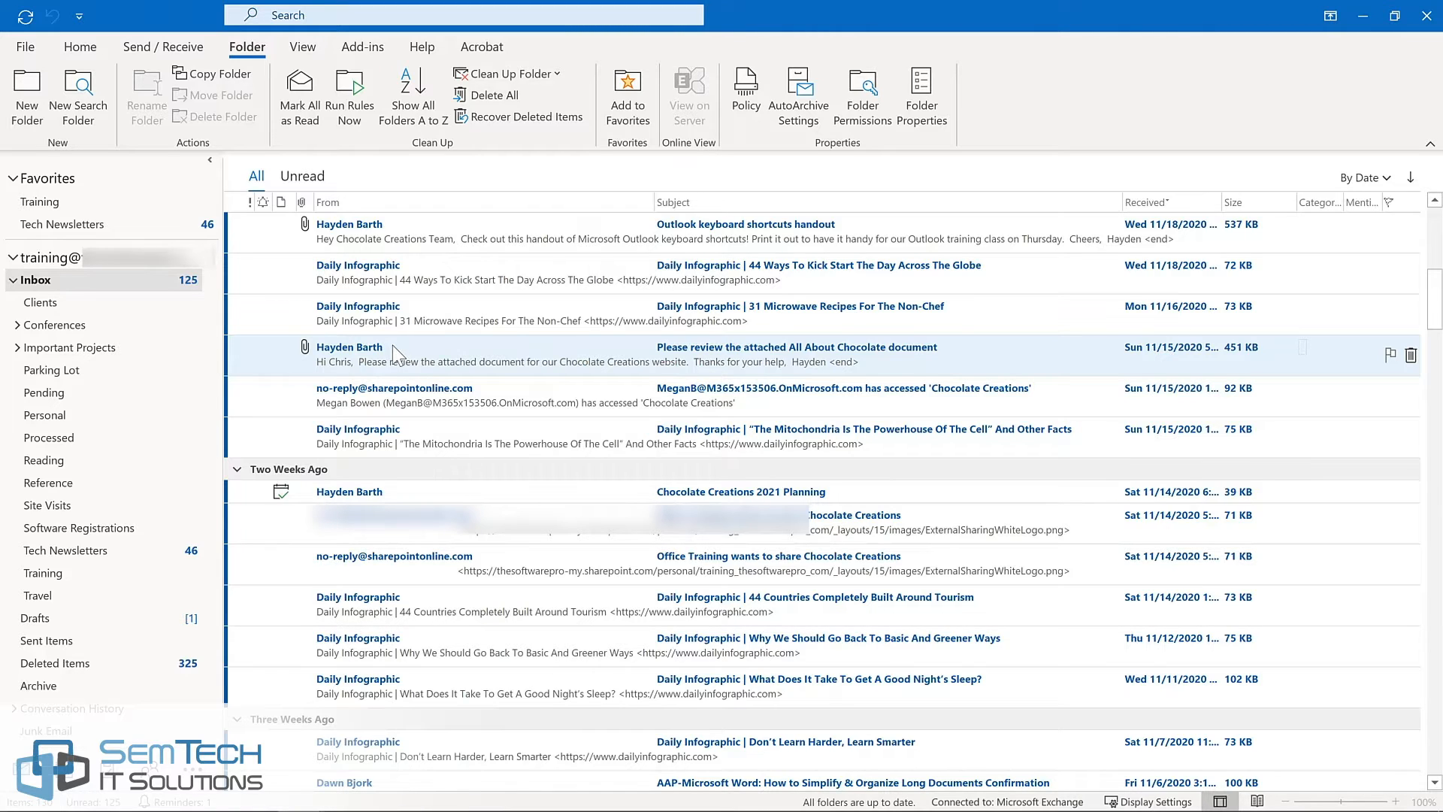
{"action": "left_click_drag", "start_coordinate": [392, 345], "coordinate": [113, 777]}
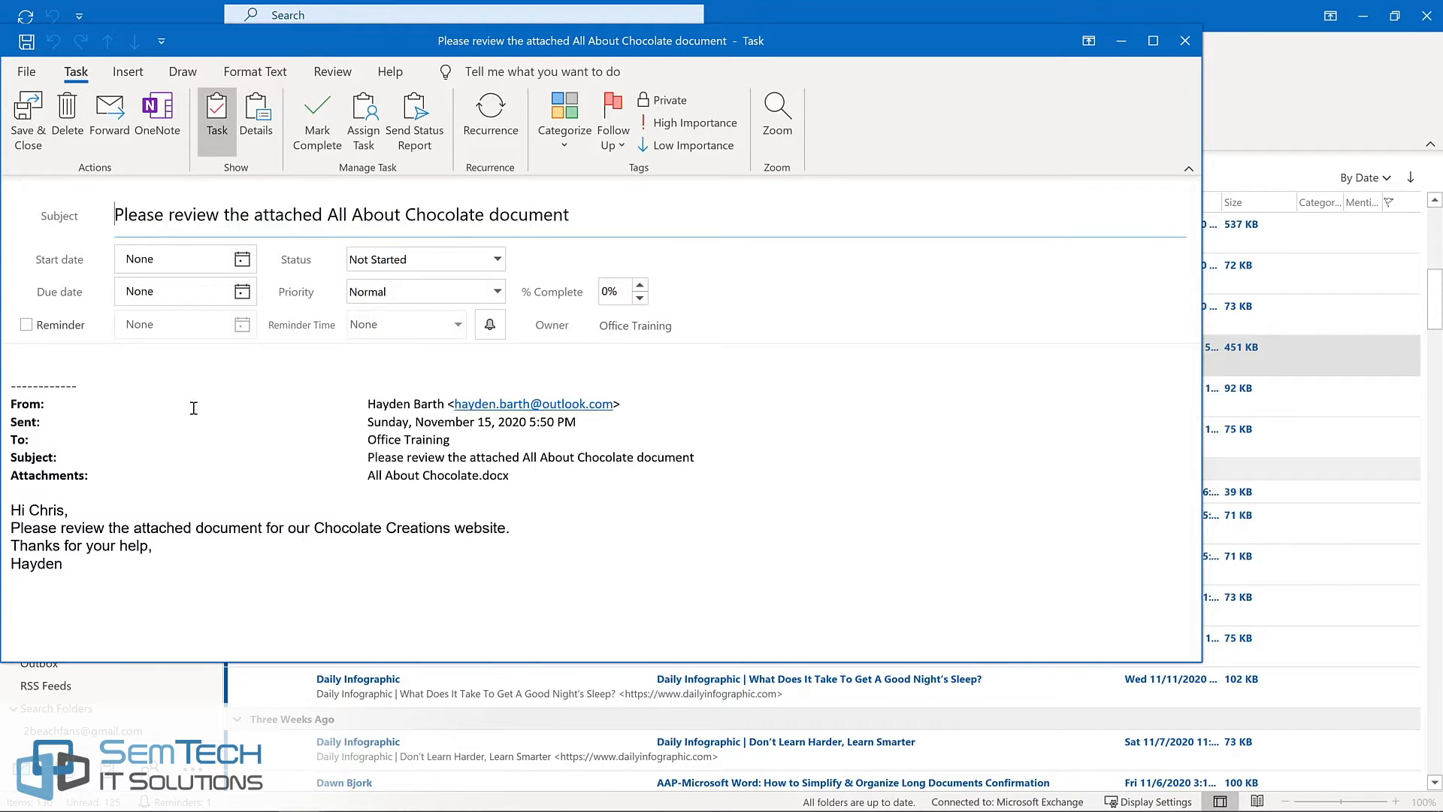
{"action": "key", "text": "Escape"}
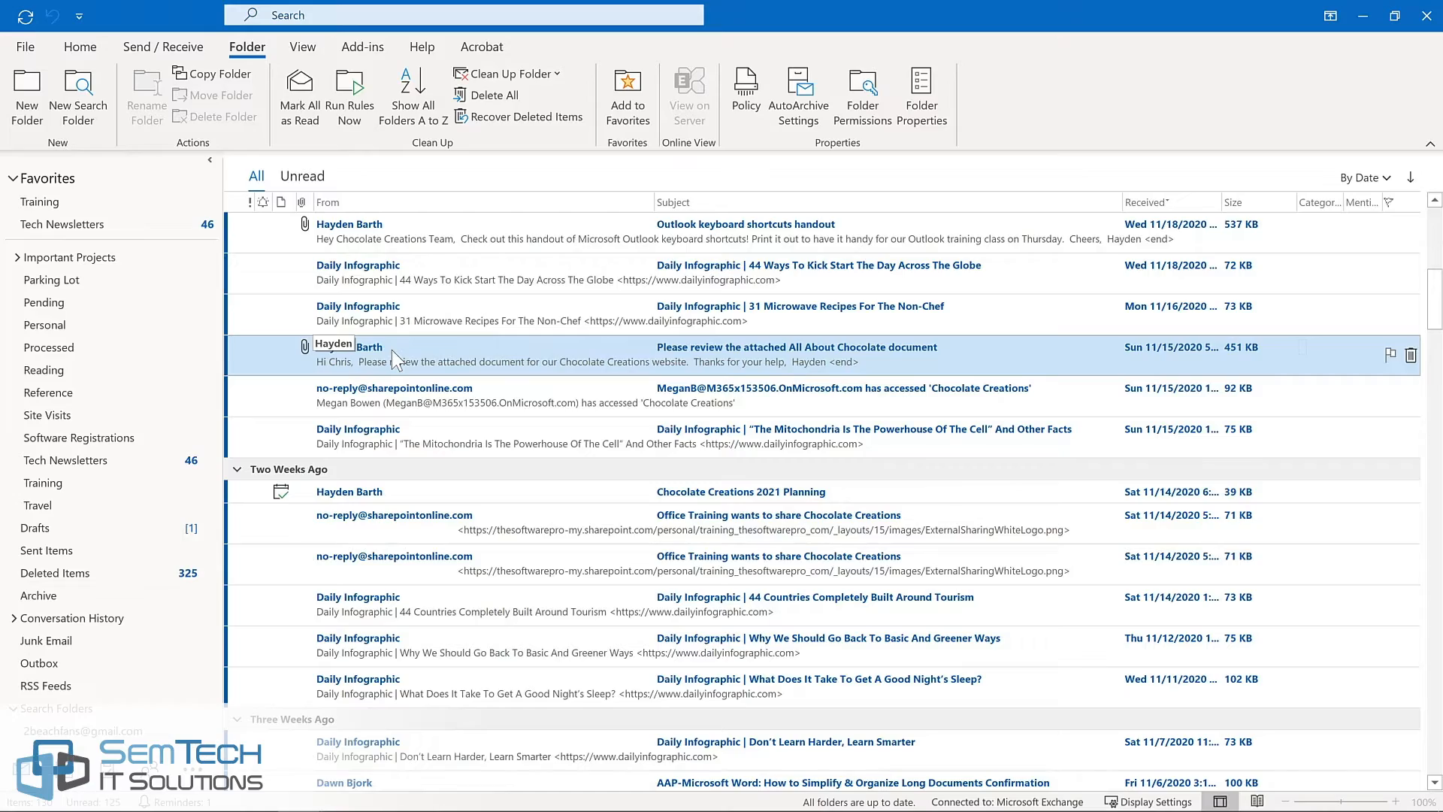
Copy the "Please review the attached All About Chocolate document" message as a task with attachment, starting Thursday, 12/3/2020, with a reminder
{"action": "left_click_drag", "start_coordinate": [391, 349], "coordinate": [102, 753]}
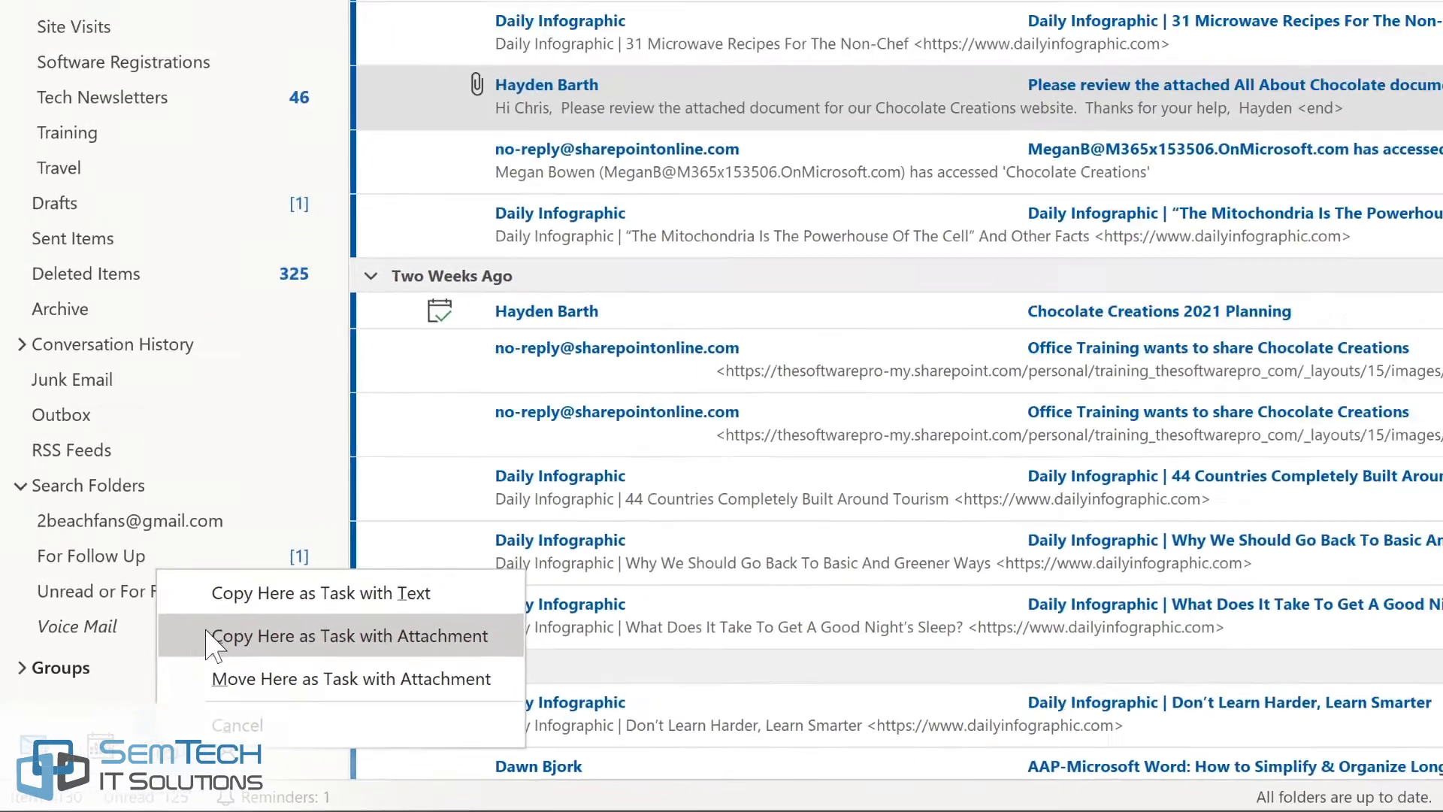
{"action": "left_click", "coordinate": [263, 587]}
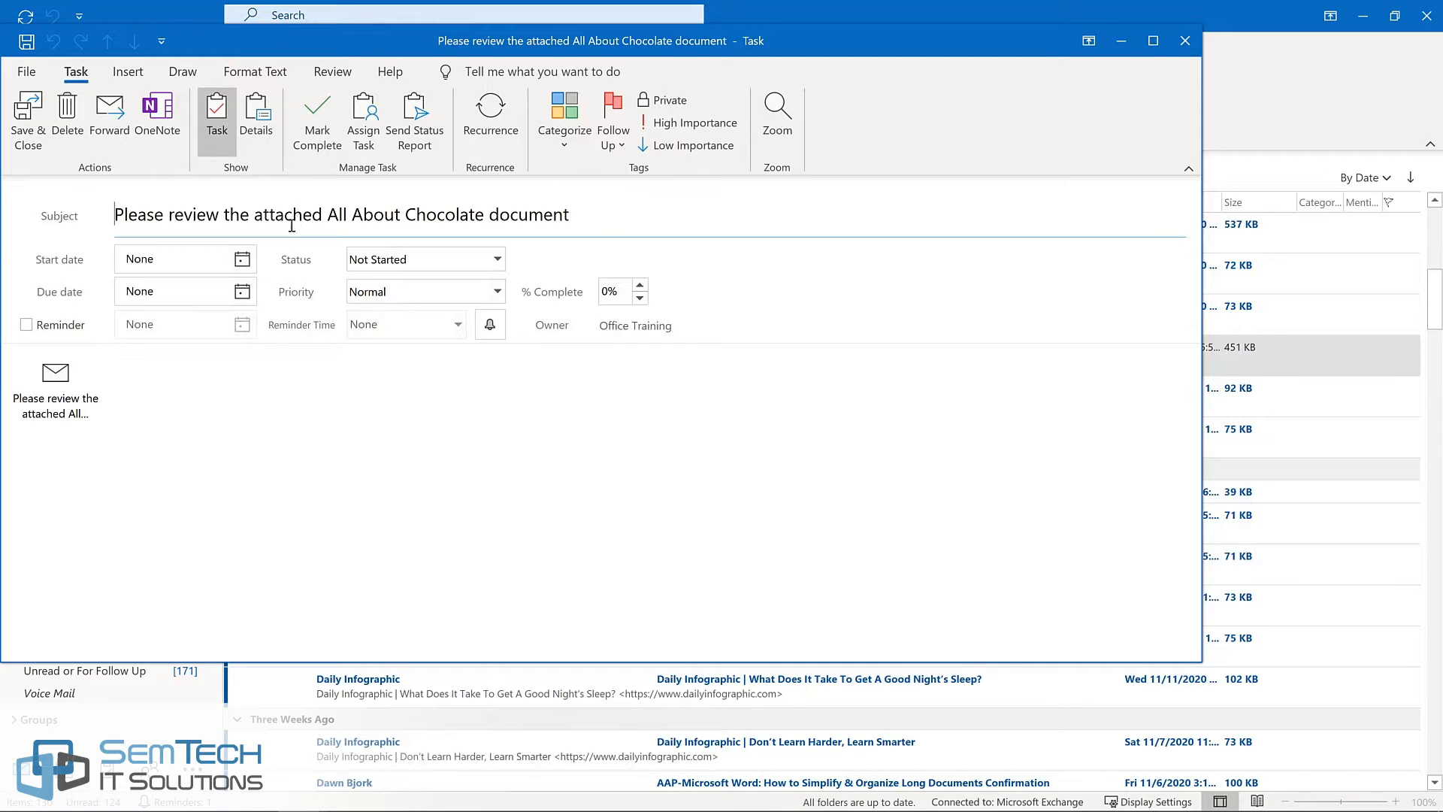
{"action": "left_click", "coordinate": [242, 259]}
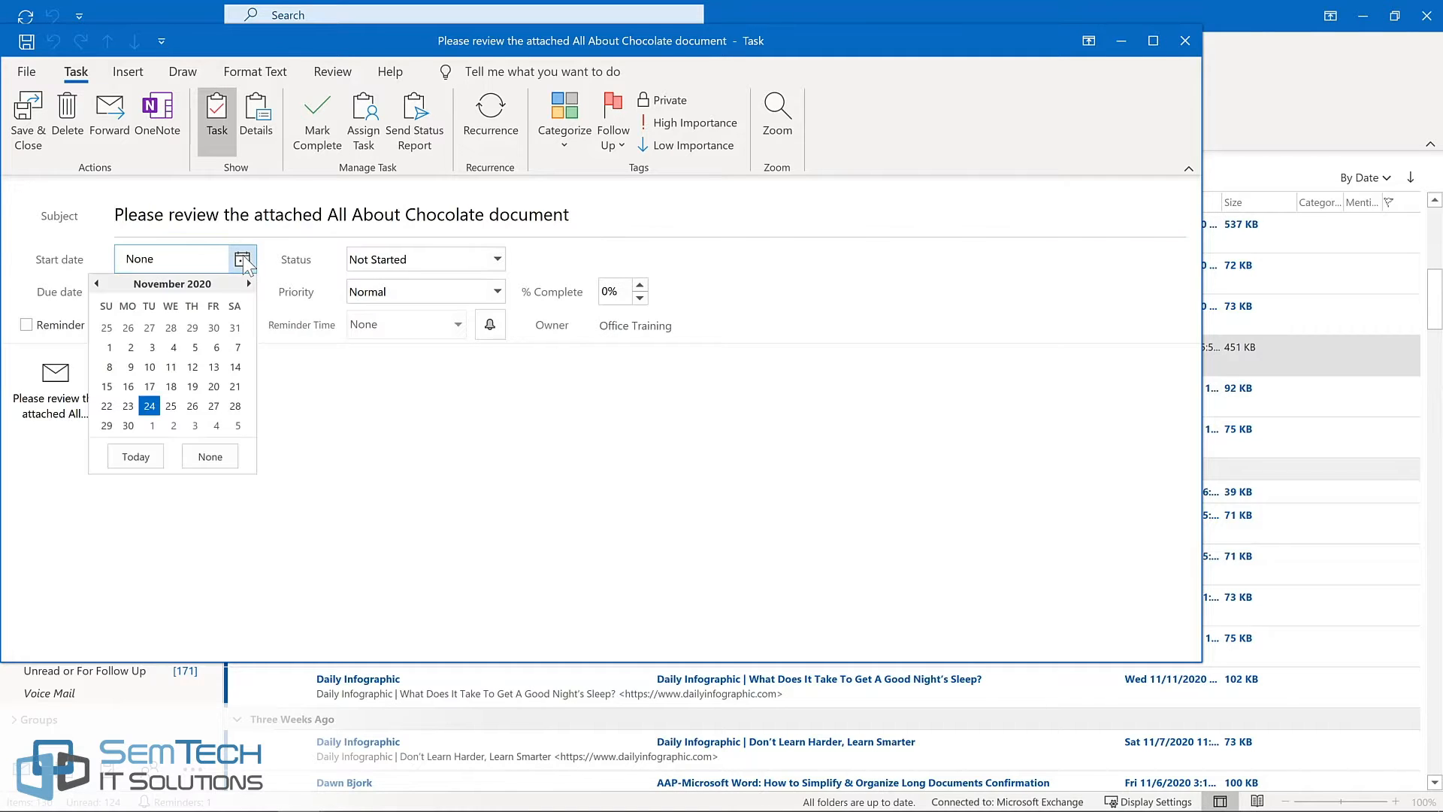
{"action": "left_click", "coordinate": [194, 425]}
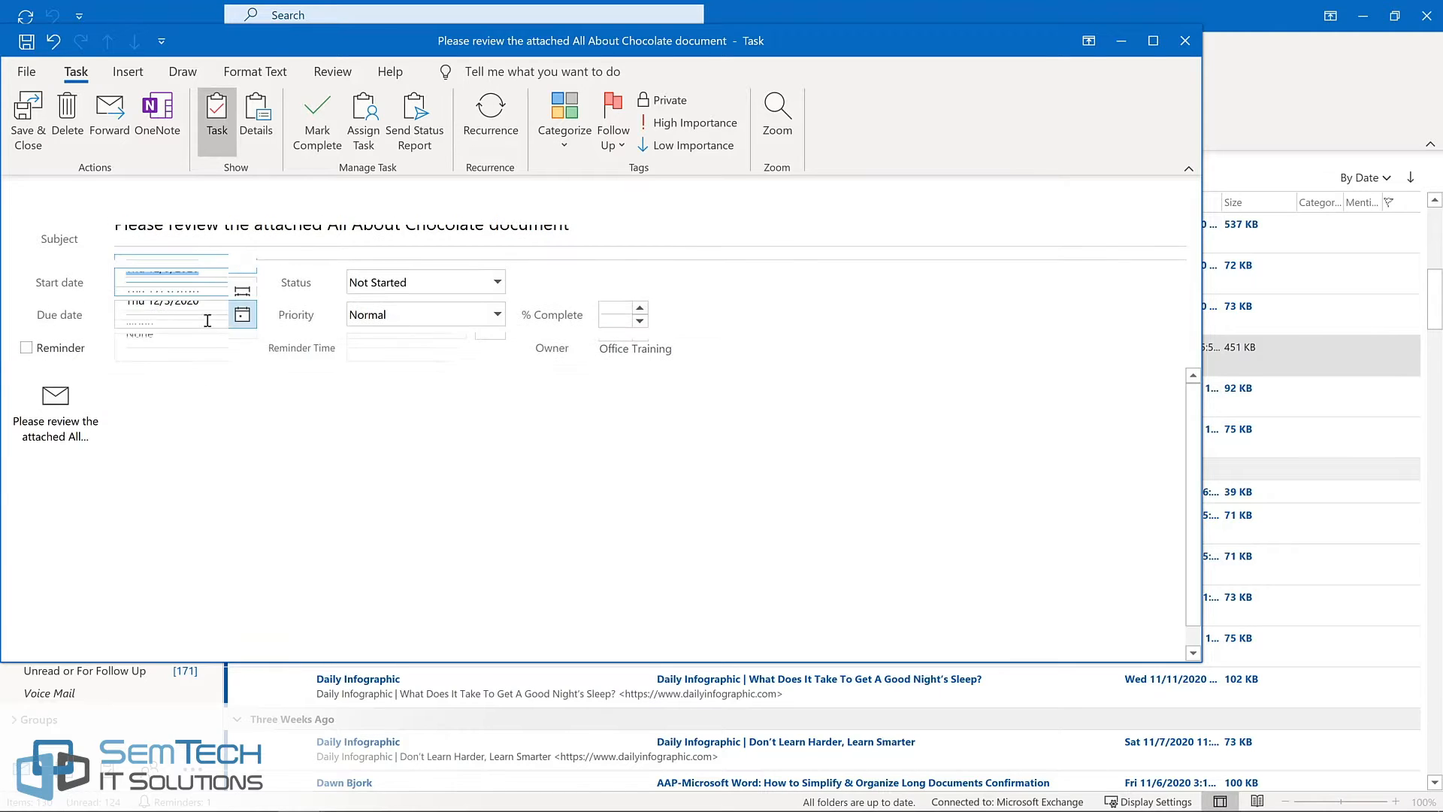
{"action": "left_click", "coordinate": [27, 348]}
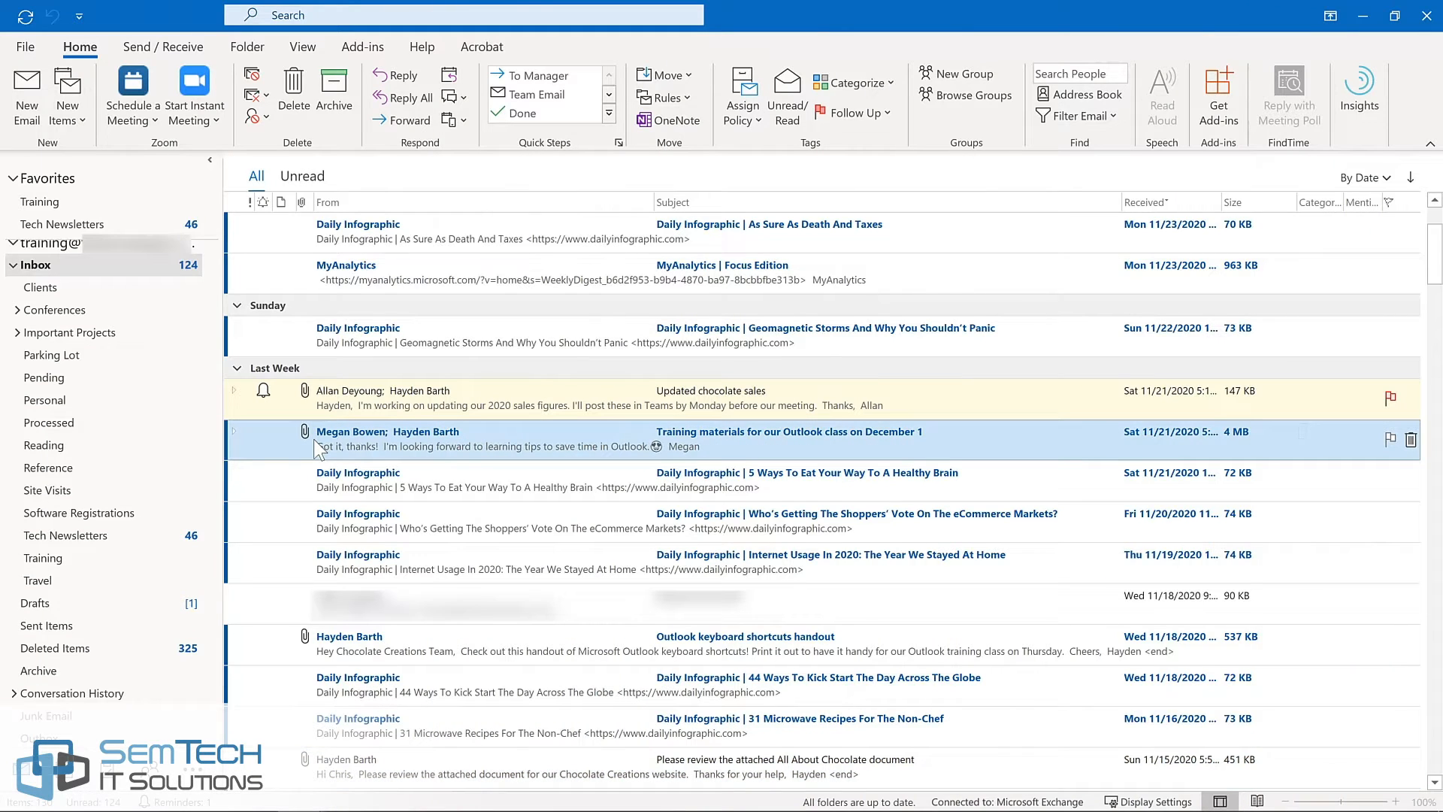
Turn the "Training materials for our Outlook class" message into meeting "Review materials for Outlook training", 11/30/2020, 11:00 AM to 12:00 PM, location Virtual, and send it
{"action": "left_click_drag", "start_coordinate": [299, 444], "coordinate": [74, 773]}
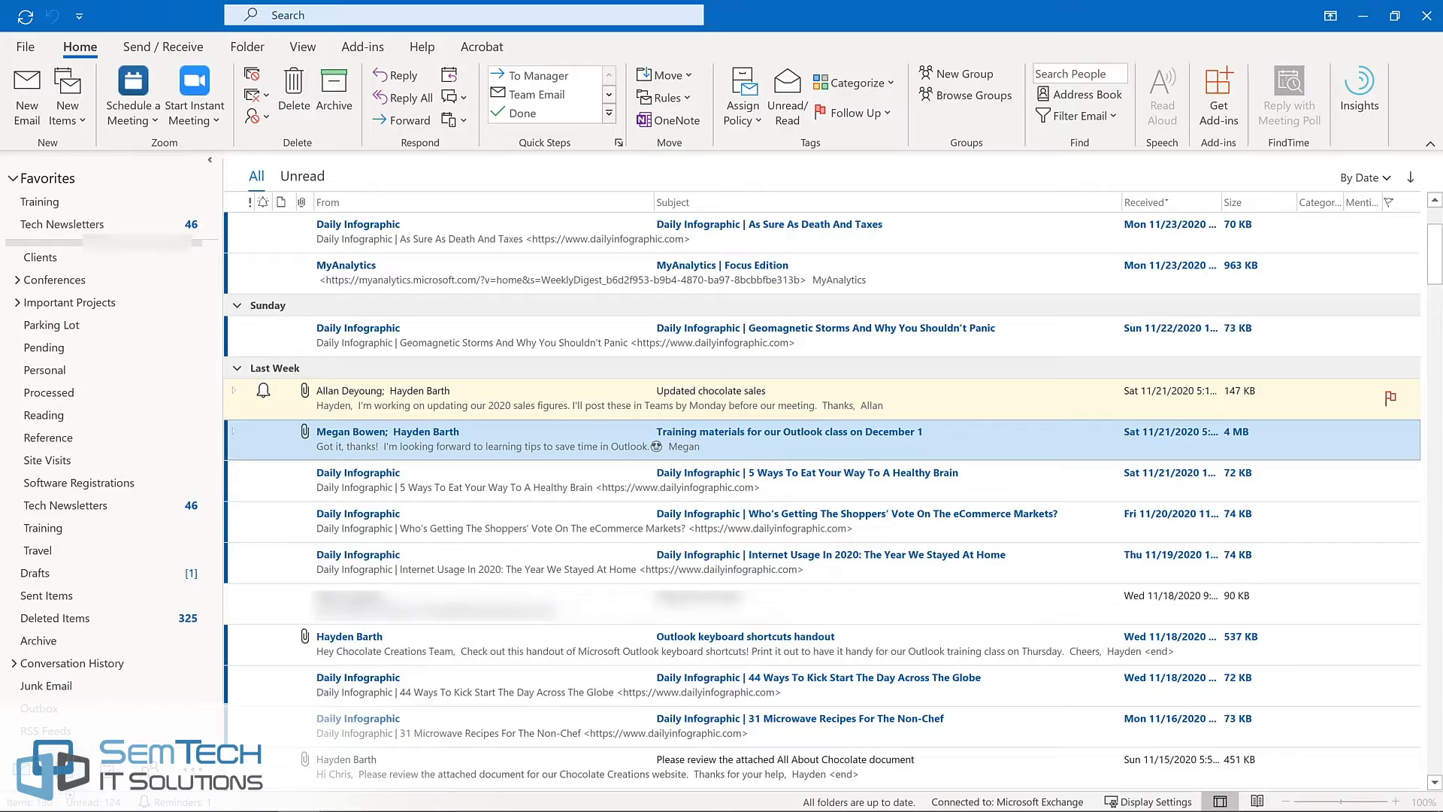
{"action": "left_click_drag", "start_coordinate": [73, 773], "coordinate": [77, 768]}
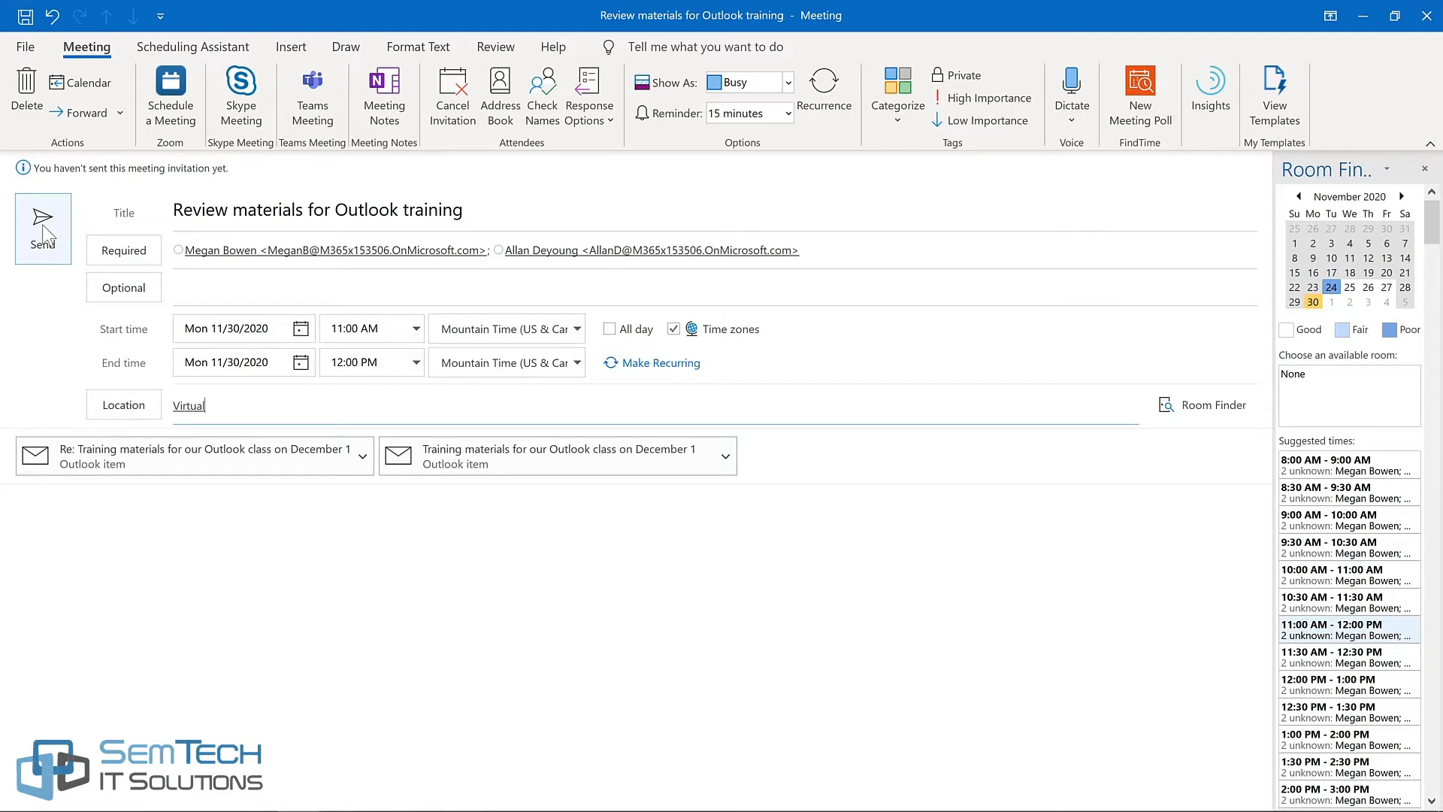
{"action": "left_click", "coordinate": [43, 235]}
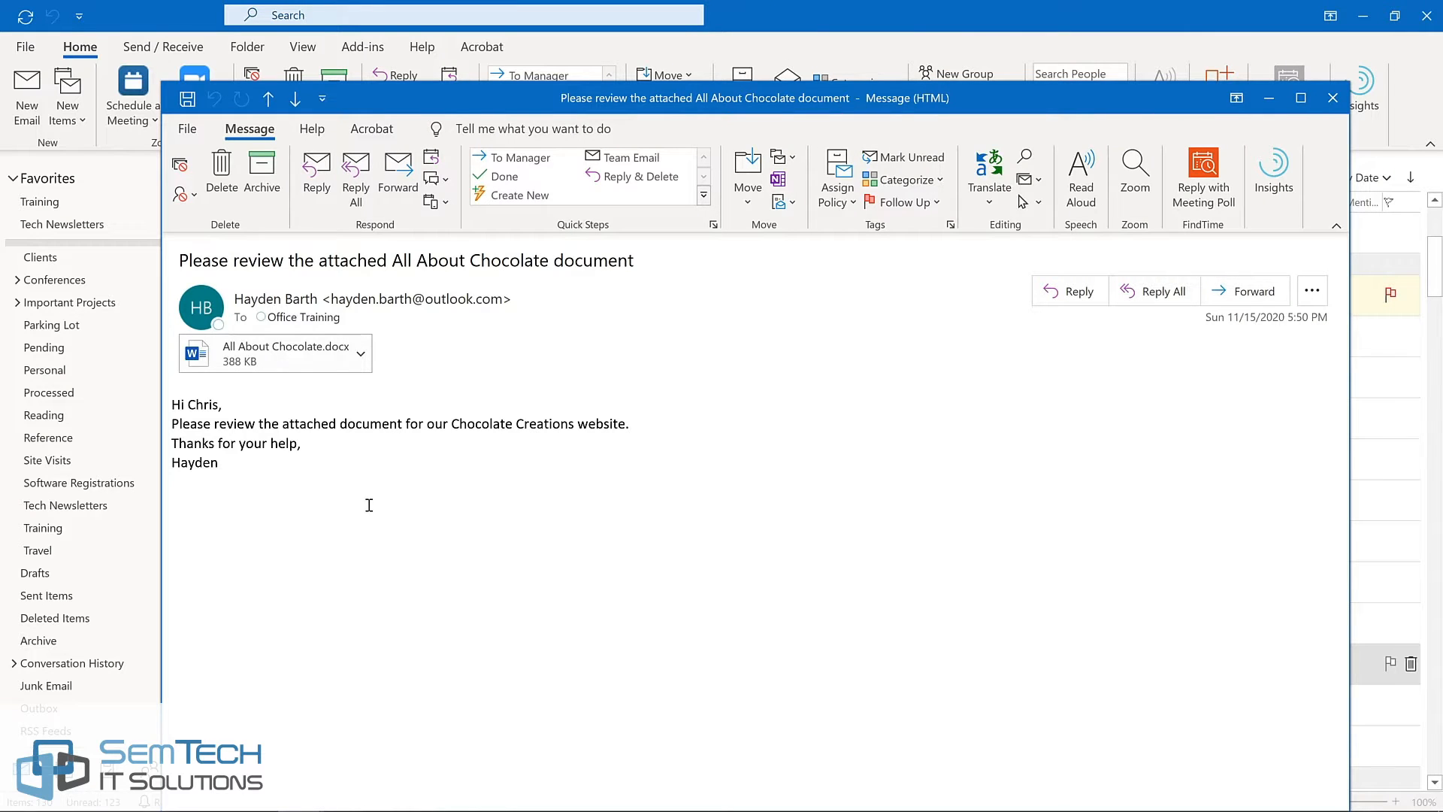
Open the Outlook options from the "Please review the attached All About Chocolate document" message and review the settings
{"action": "left_click", "coordinate": [188, 130]}
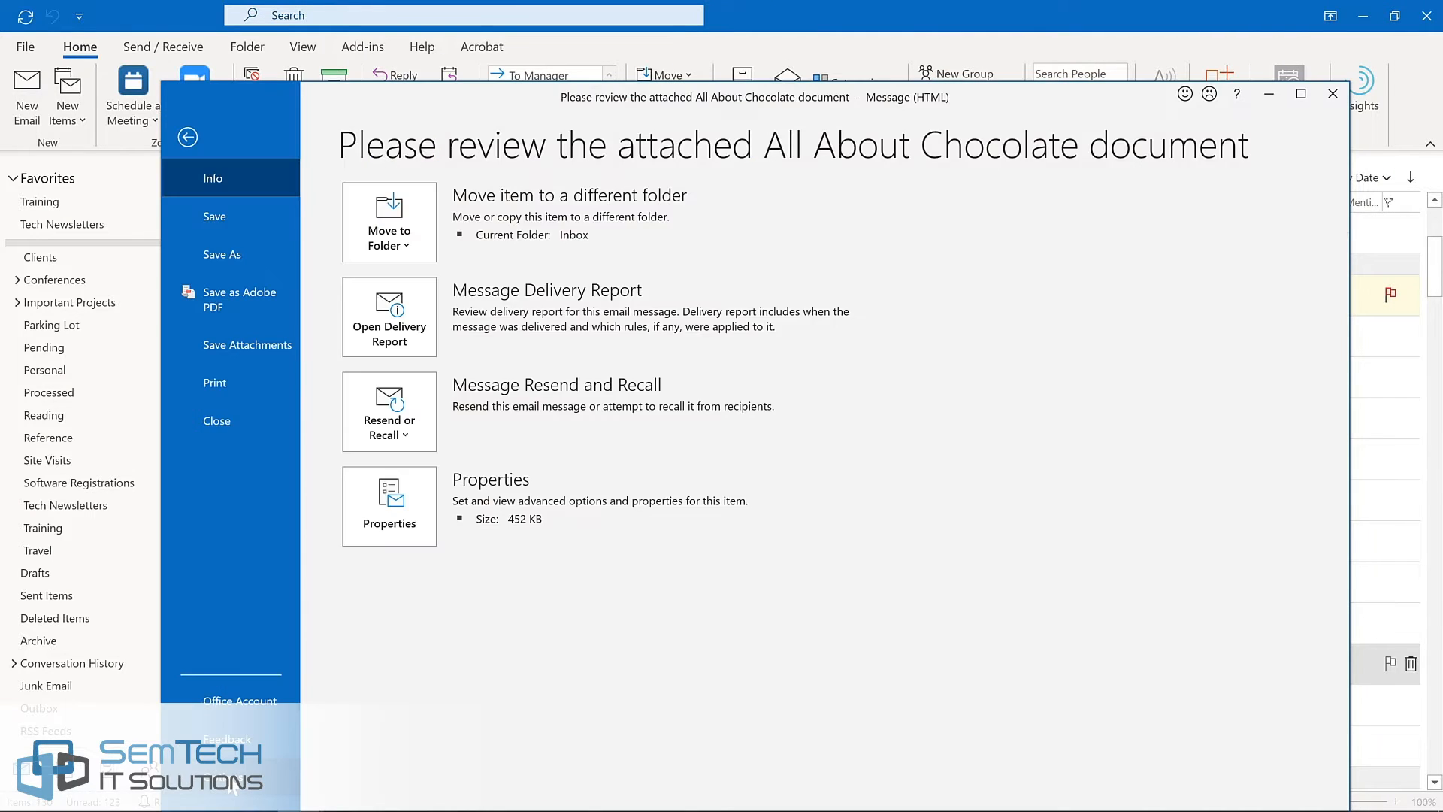
{"action": "left_click", "coordinate": [233, 784]}
{"action": "left_click", "coordinate": [440, 380]}
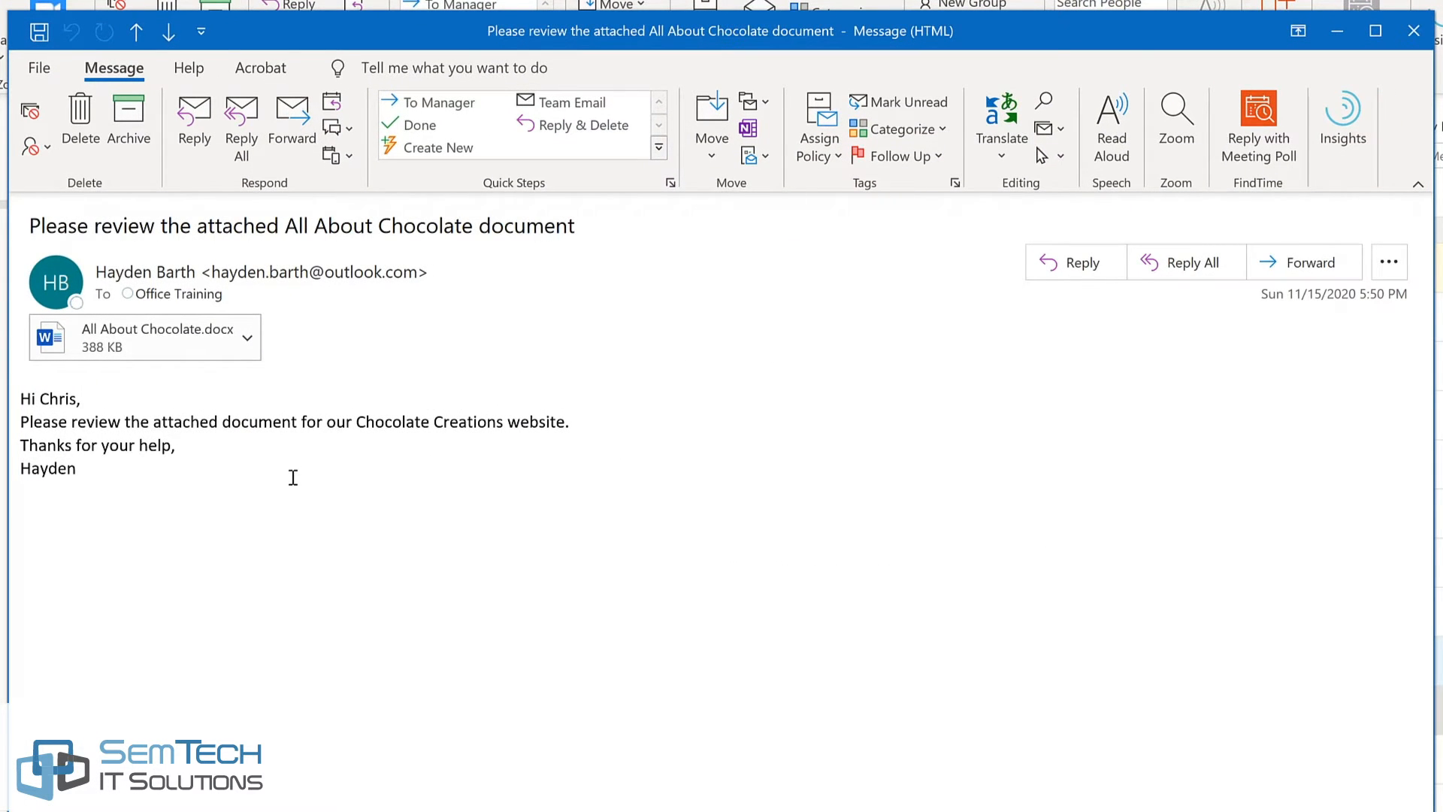
Read the message aloud, pause it, replay it from the "Please review" sentence, and pause again
{"action": "left_click", "coordinate": [1112, 130]}
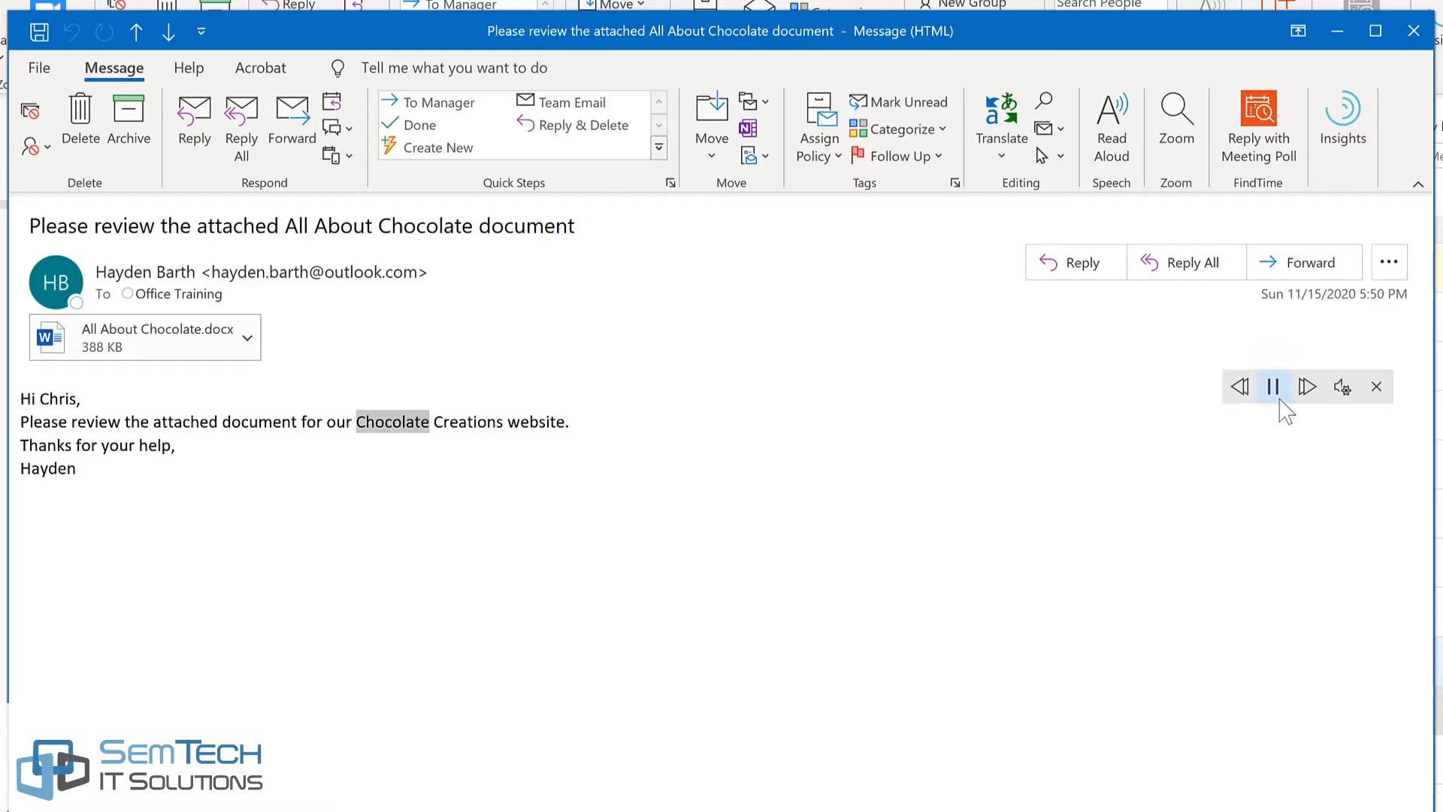
{"action": "left_click", "coordinate": [1273, 387]}
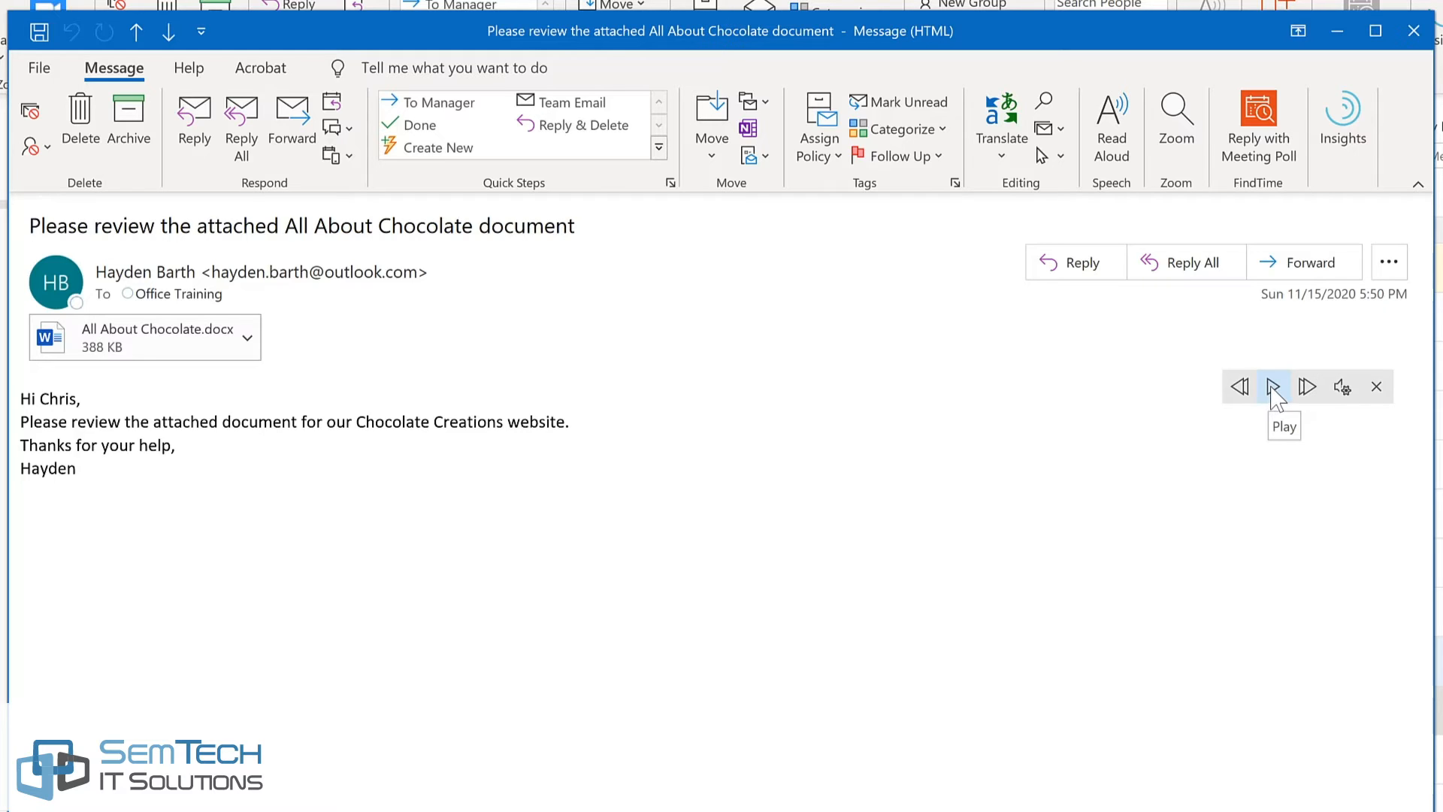
{"action": "left_click", "coordinate": [251, 420]}
{"action": "left_click", "coordinate": [1275, 388]}
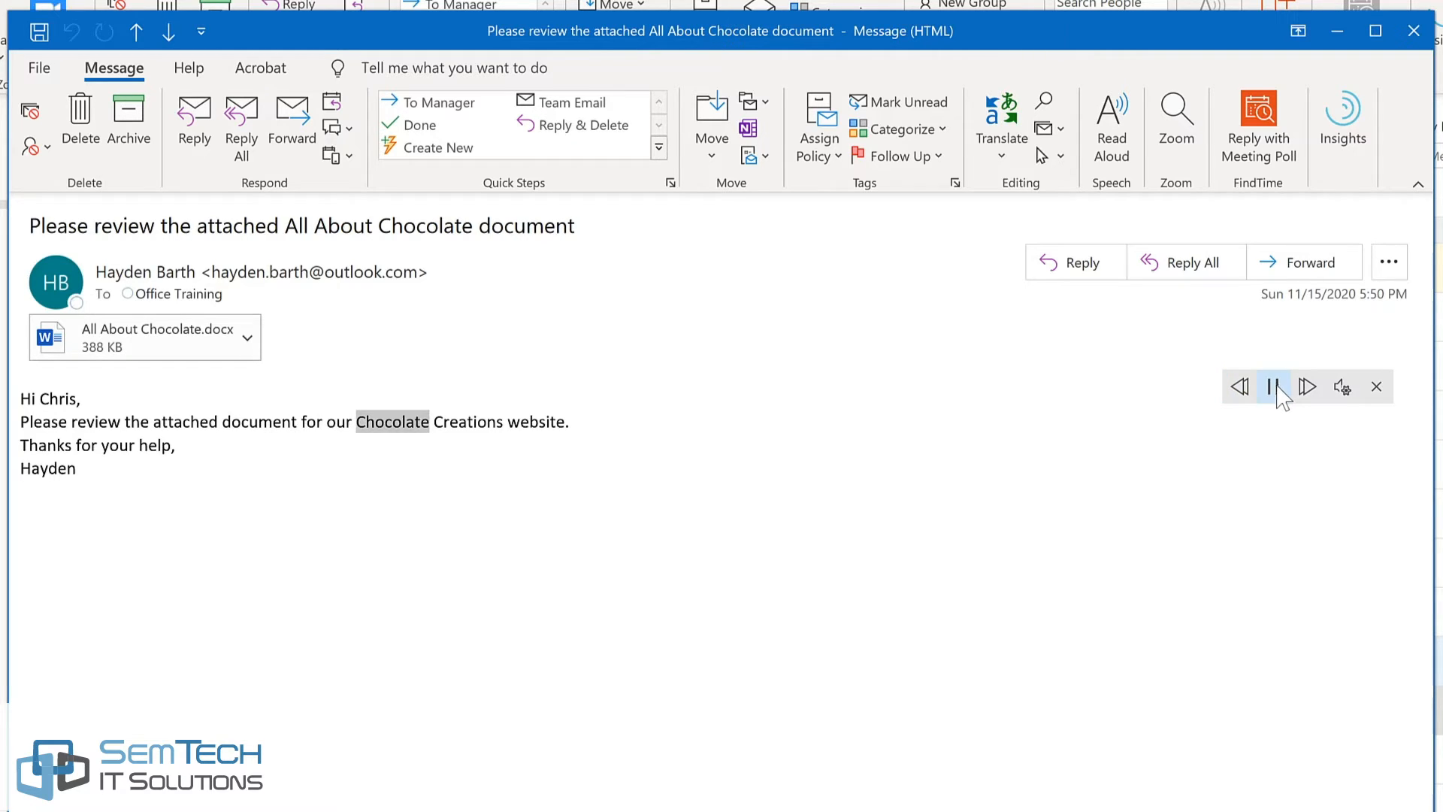
{"action": "left_click", "coordinate": [1275, 388]}
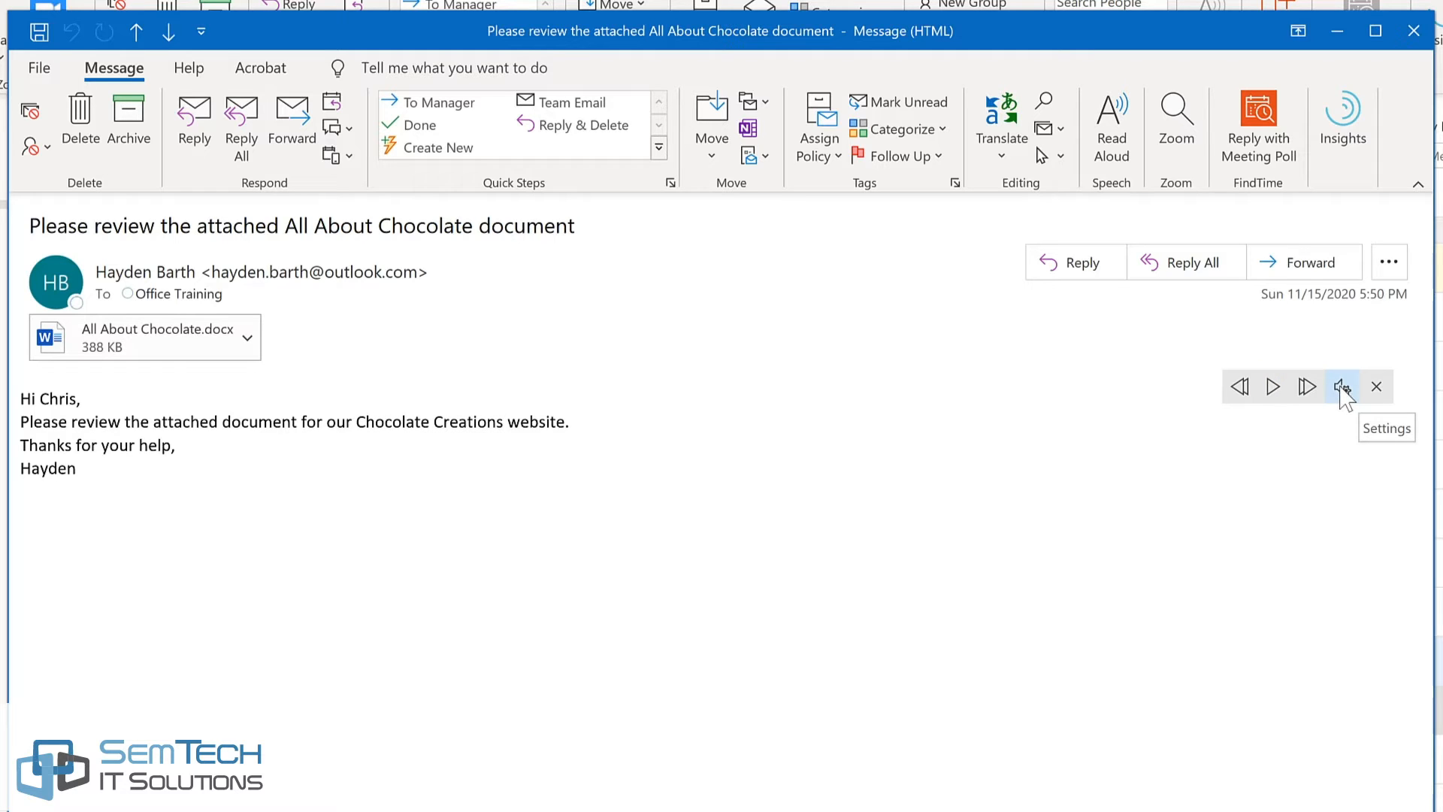
Slightly increase the Read Aloud reading speed, set the voice to Microsoft Mark, and resume playback
{"action": "left_click", "coordinate": [1338, 389]}
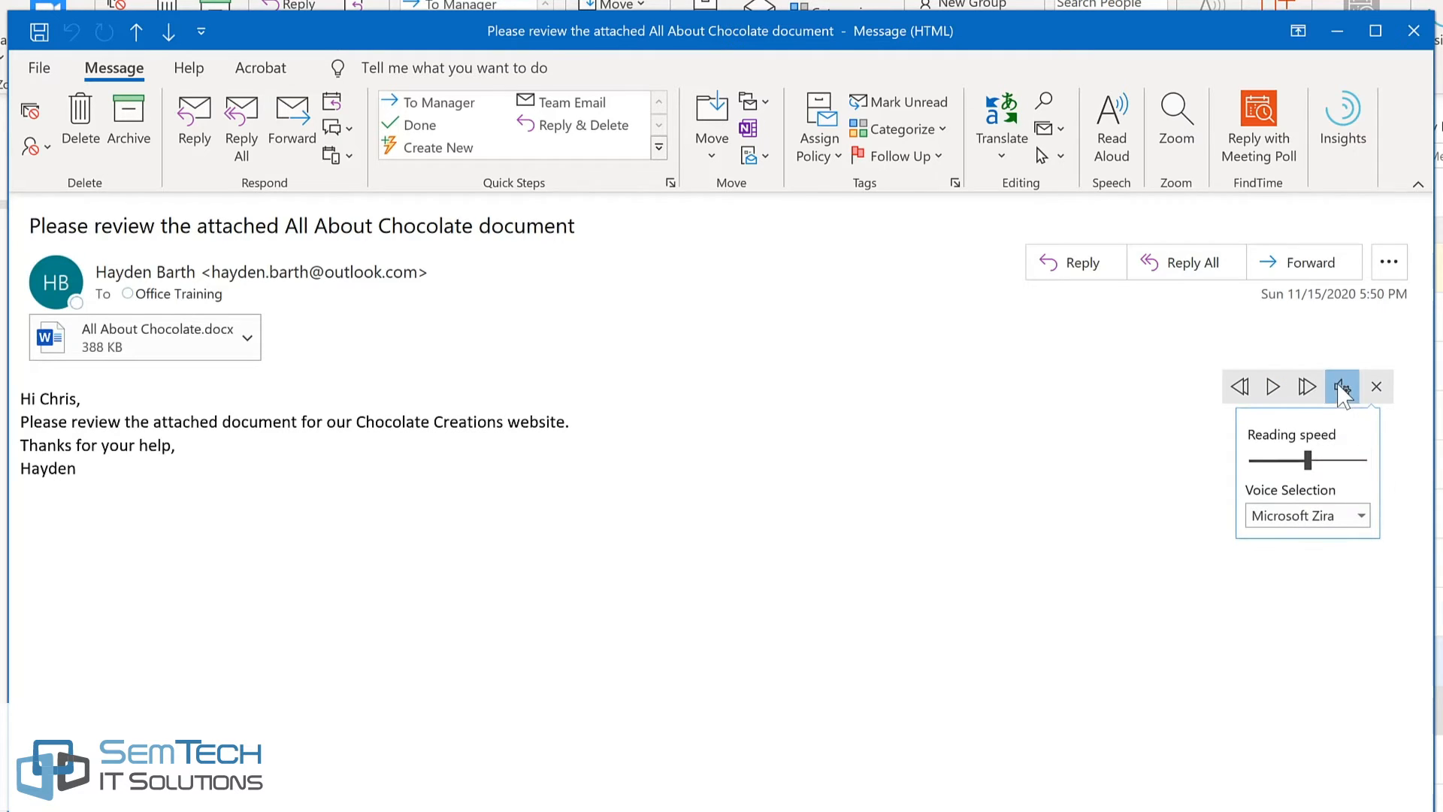
{"action": "left_click_drag", "start_coordinate": [1310, 464], "coordinate": [1324, 456]}
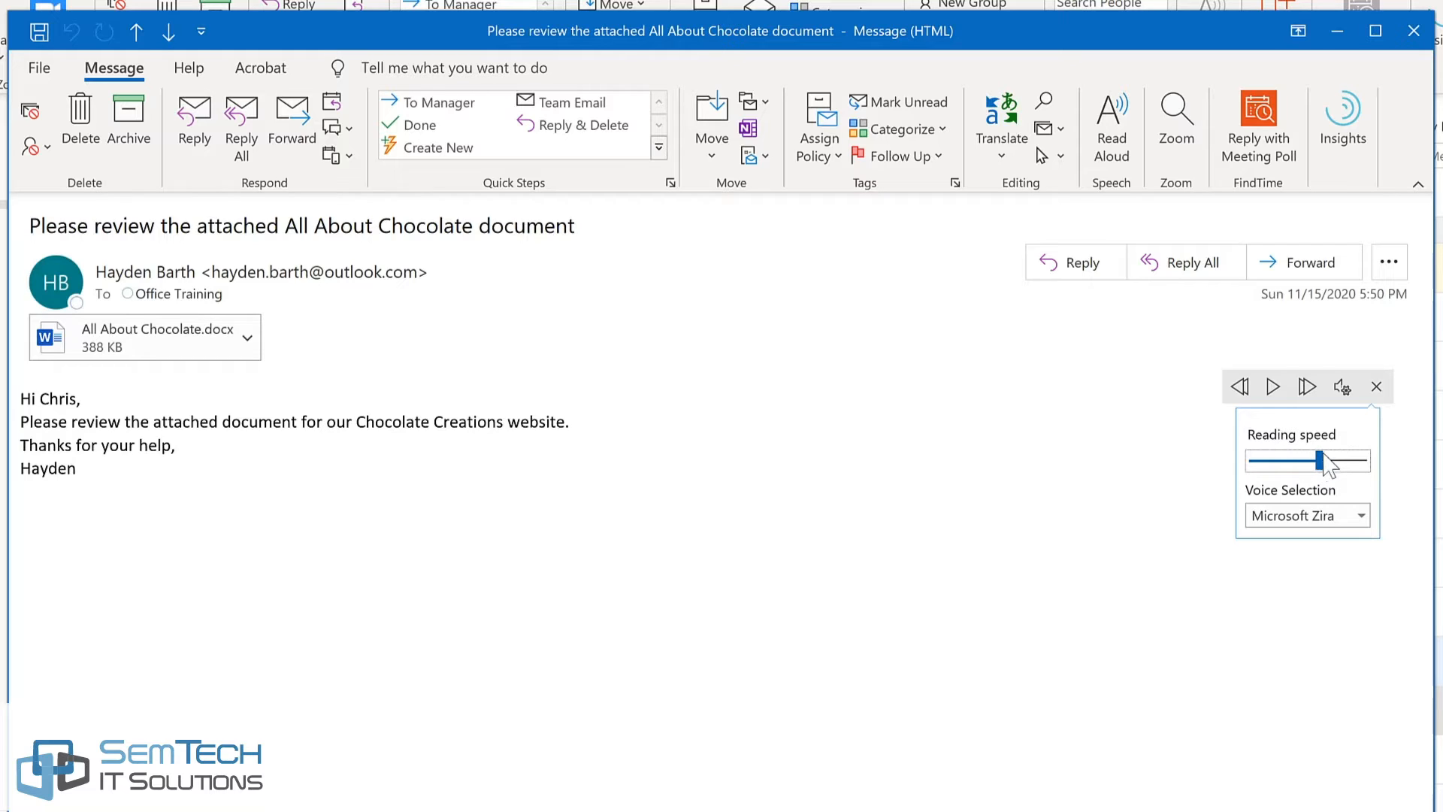
{"action": "left_click", "coordinate": [1361, 516]}
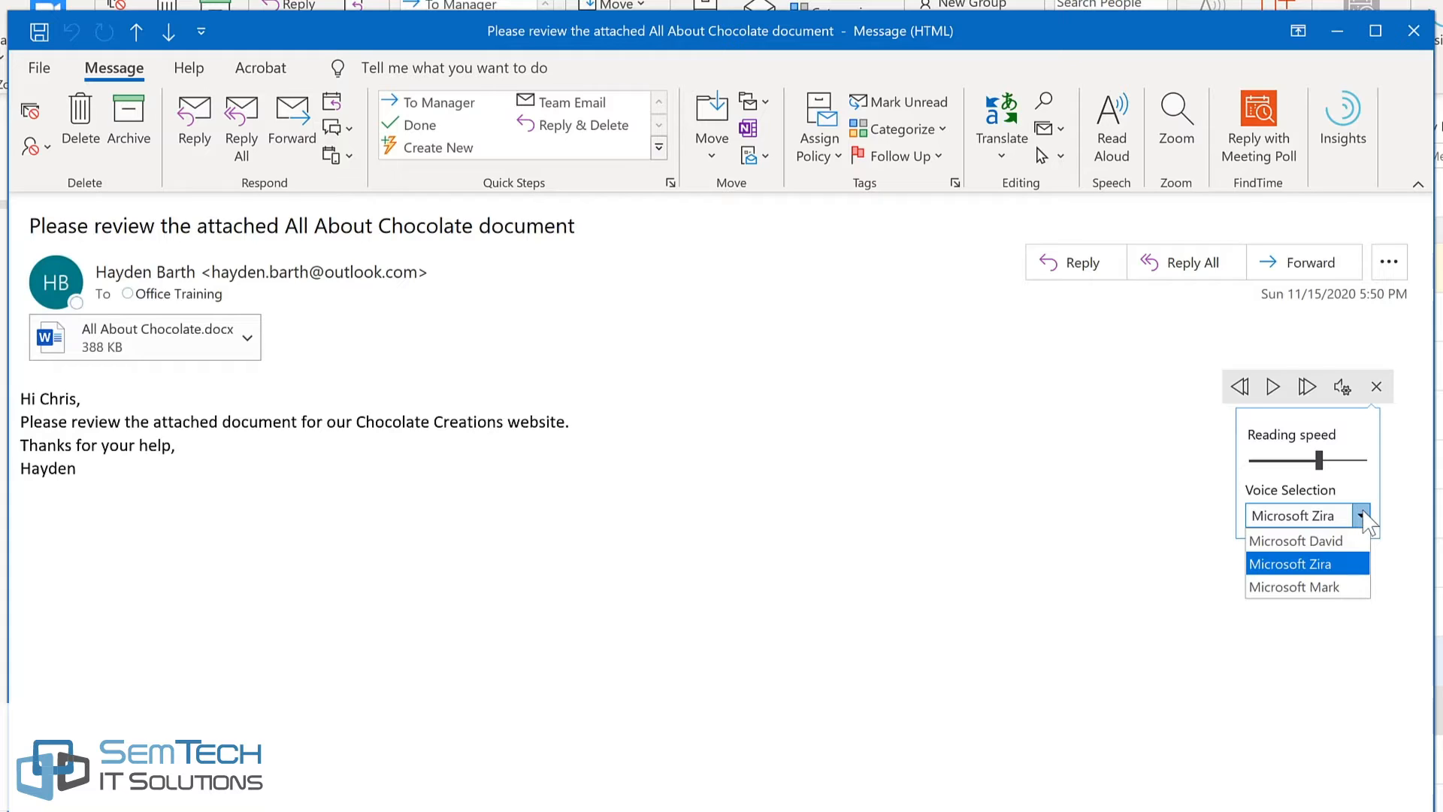
{"action": "left_click", "coordinate": [1345, 586]}
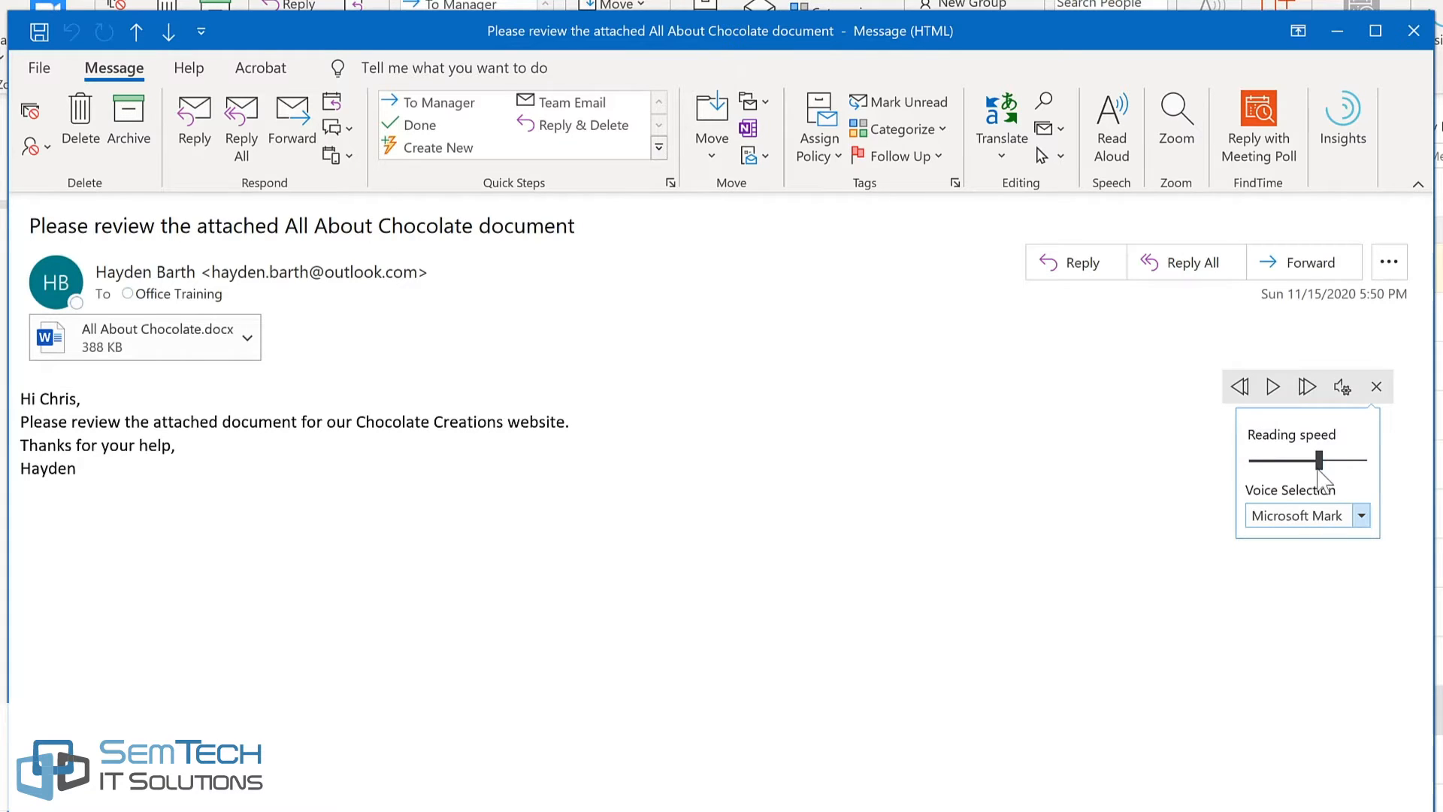
{"action": "left_click", "coordinate": [1273, 388]}
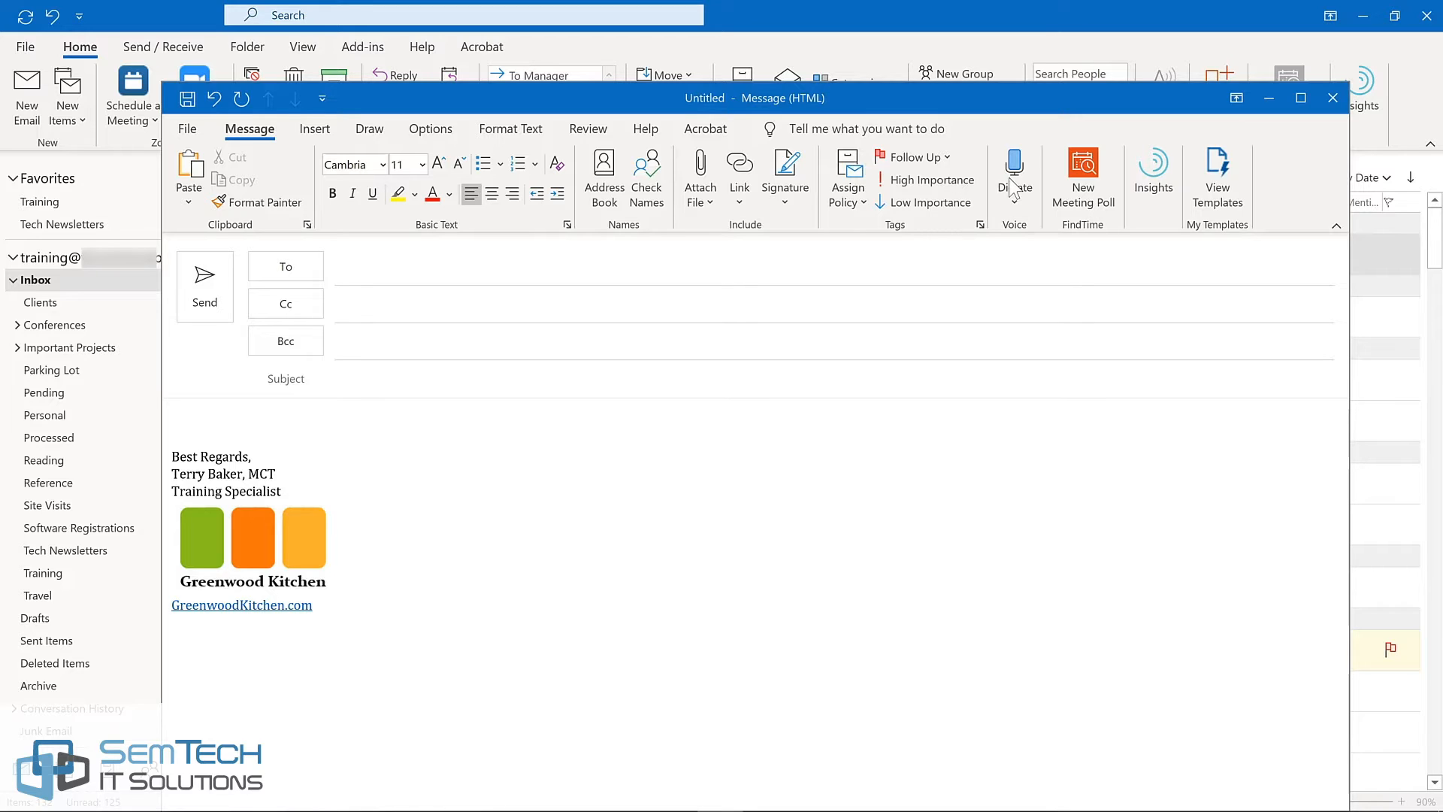
Dictate the subject "This is my subject line" and a body starting "the dictation feature is a handy way to create and respond to" in the new message
{"action": "left_click", "coordinate": [1012, 184]}
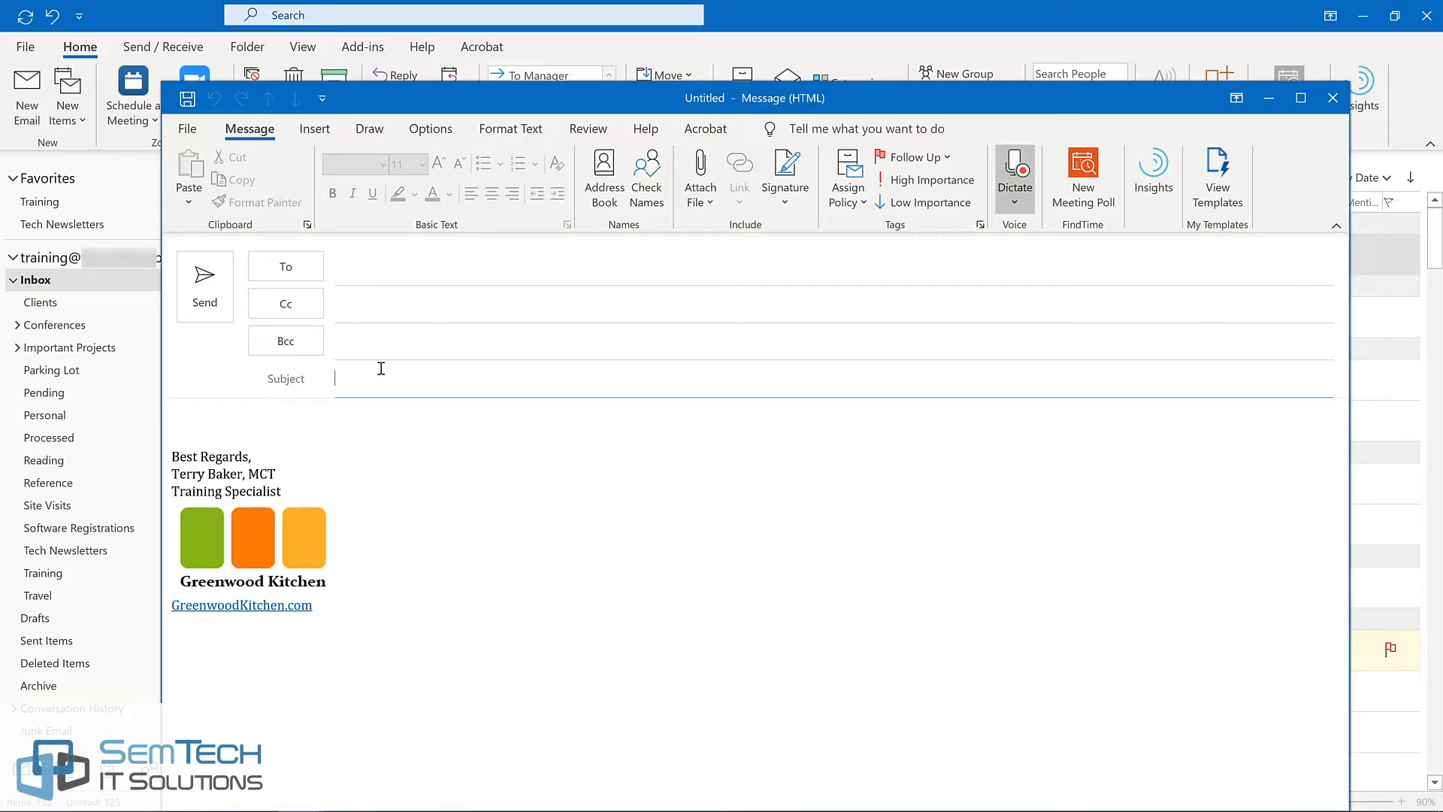
{"action": "left_click", "coordinate": [294, 424]}
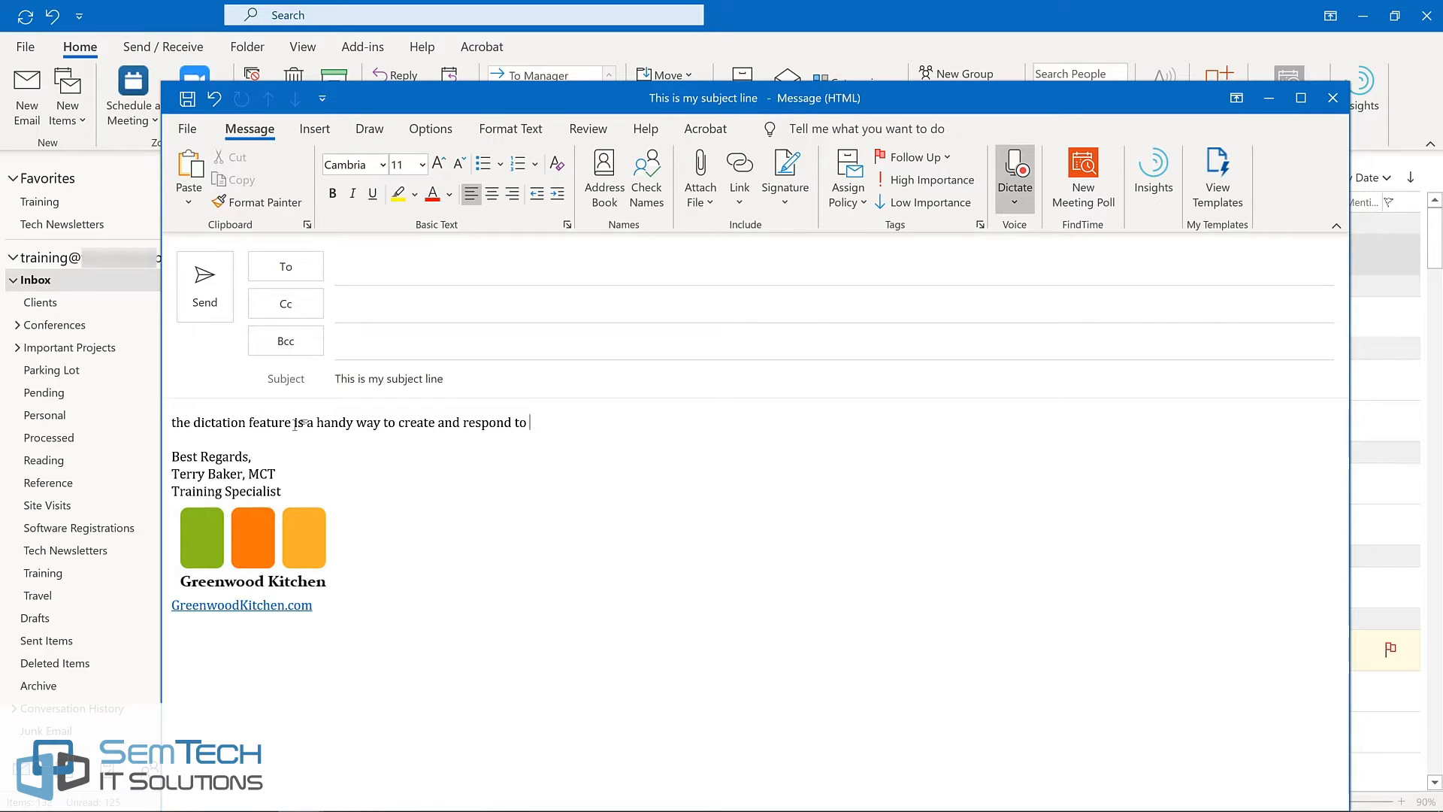
{"action": "left_click", "coordinate": [1005, 189]}
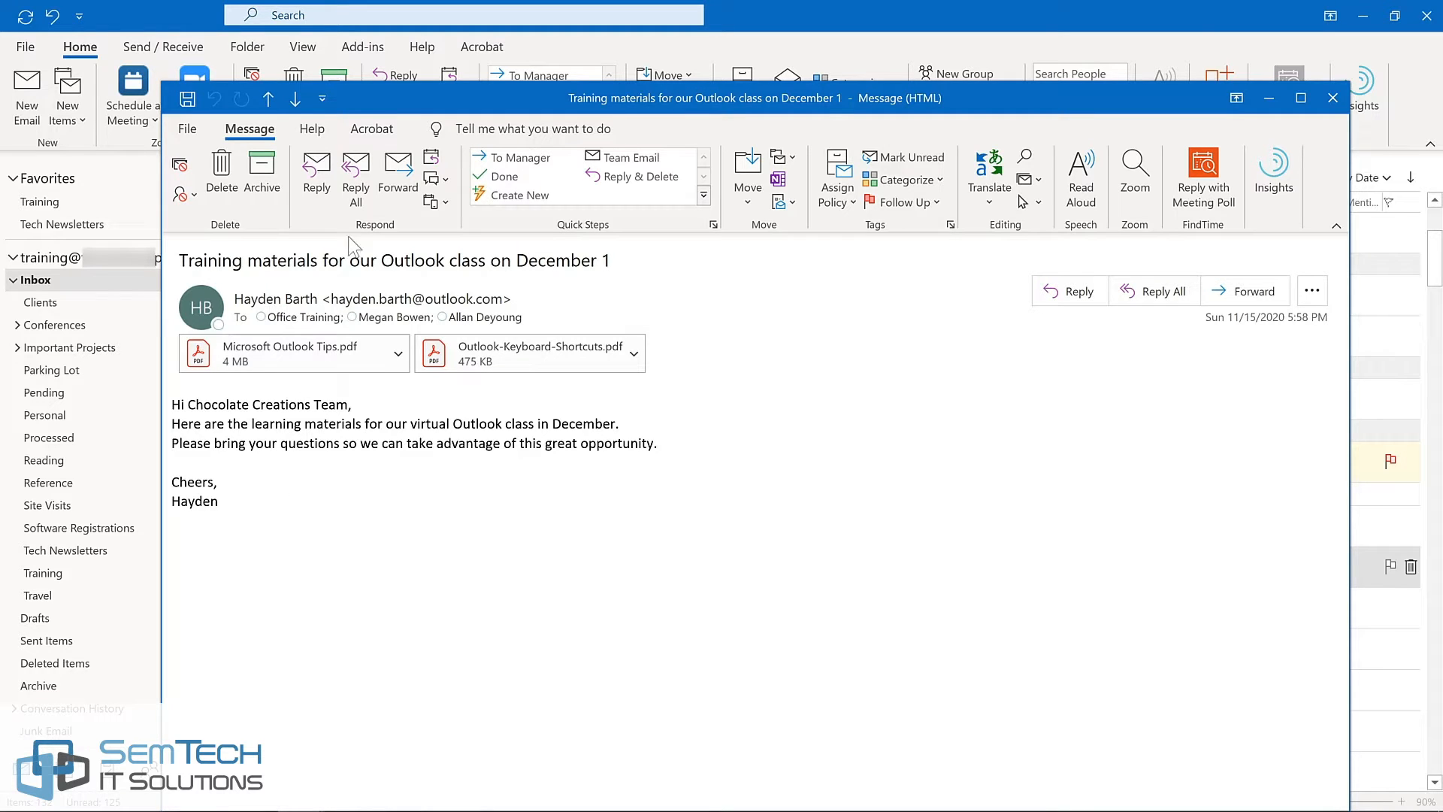
Reply to all on the Outlook class training materials message with a thank-you, delaying its delivery until 11/30/2020 at 7:00 AM
{"action": "left_click", "coordinate": [358, 183]}
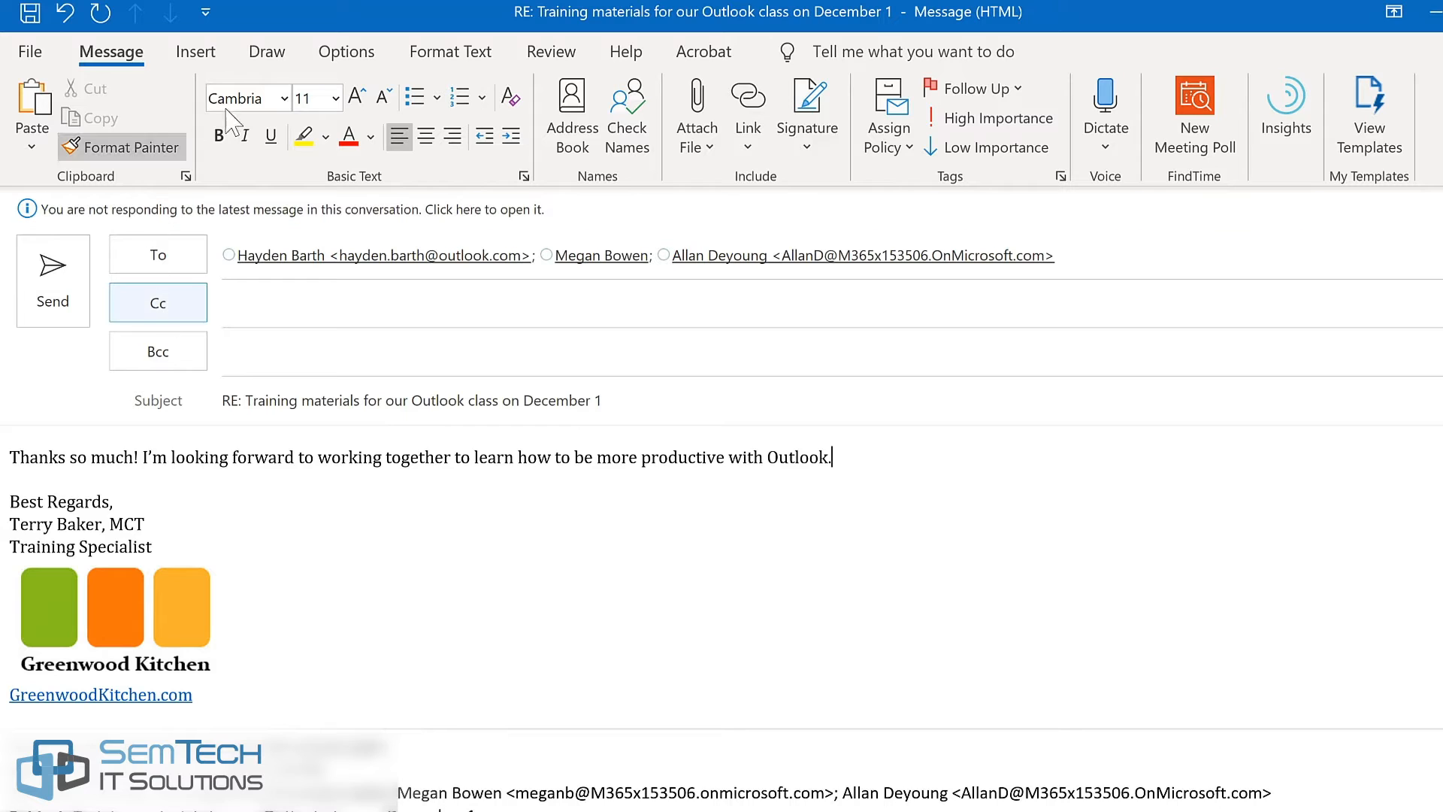
{"action": "left_click", "coordinate": [361, 60]}
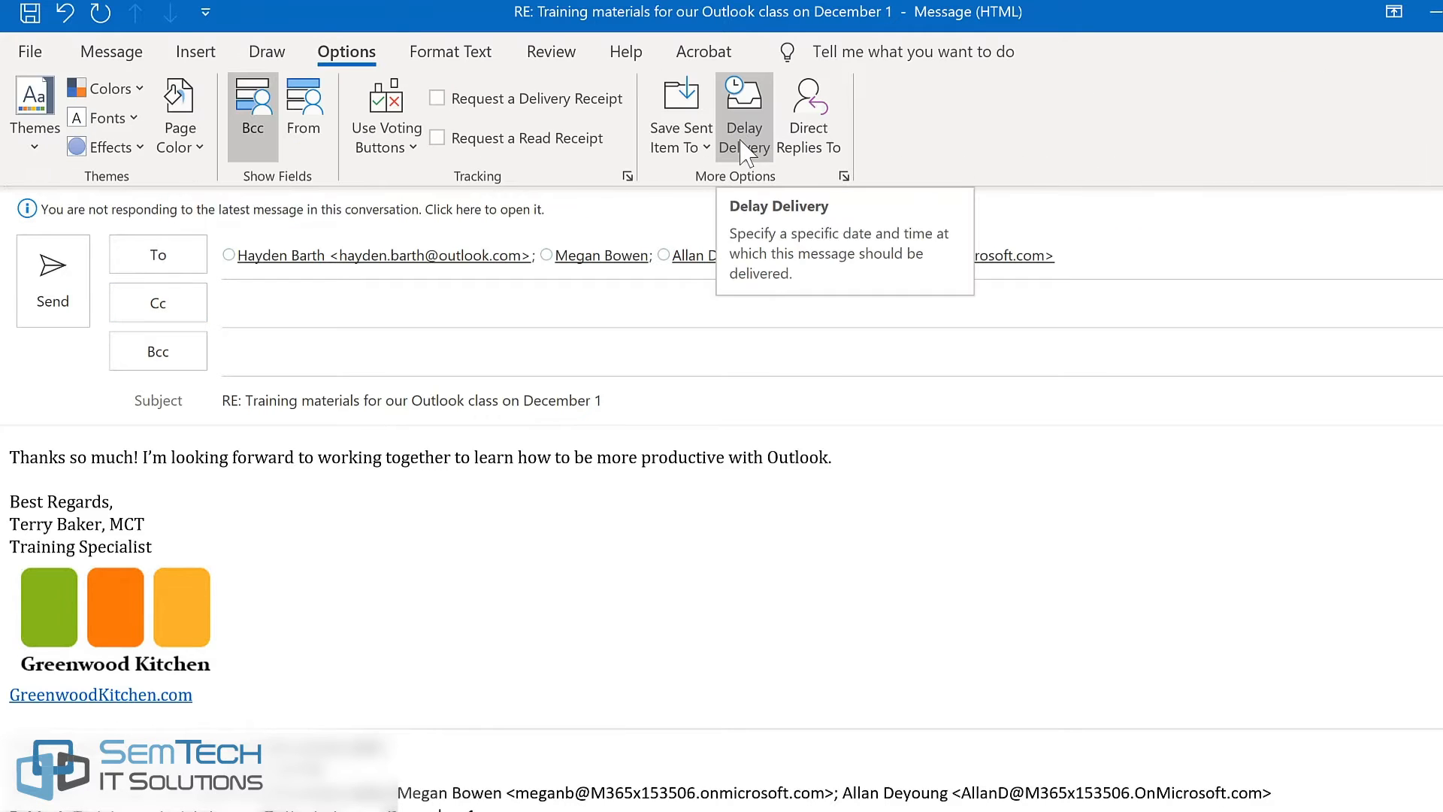
{"action": "left_click", "coordinate": [744, 135]}
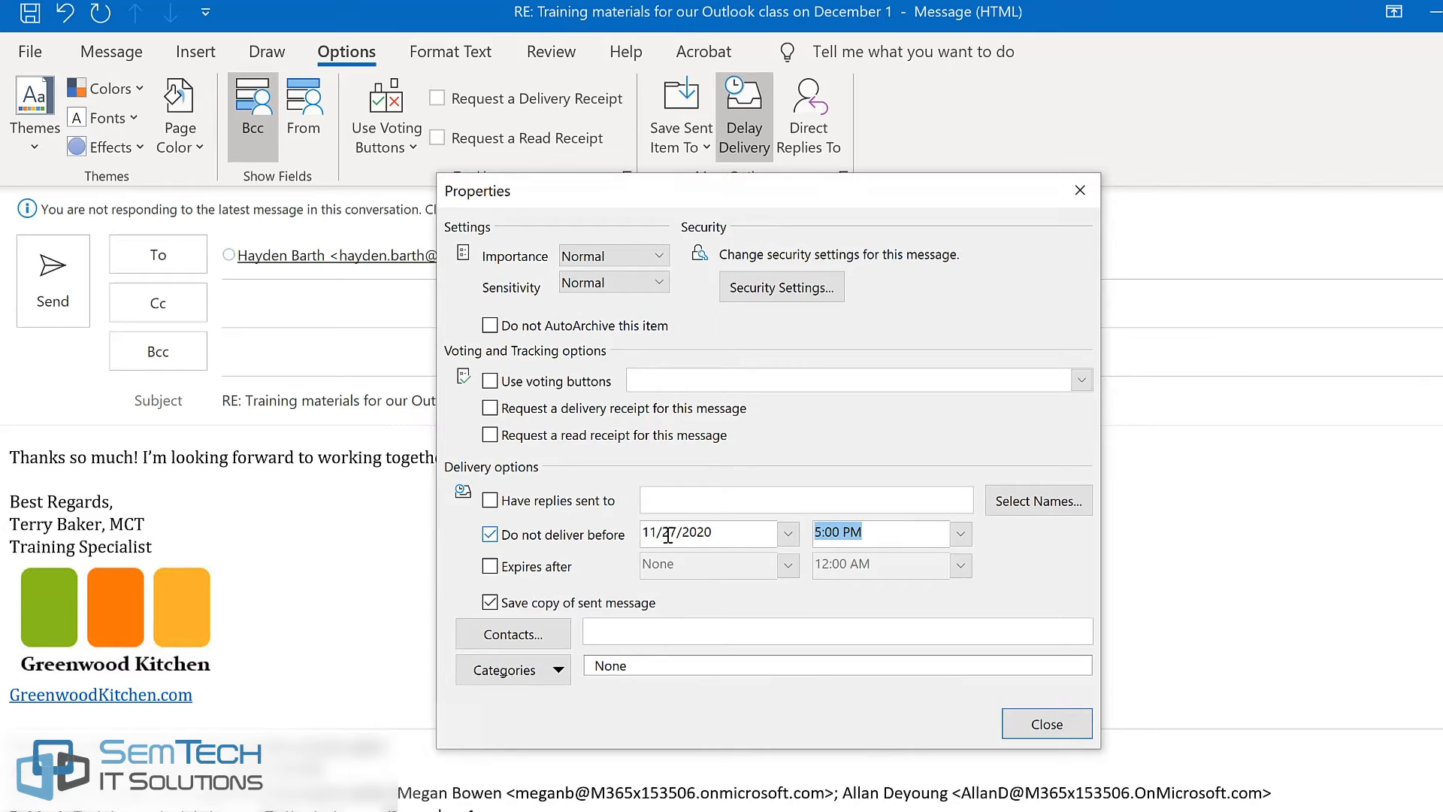
{"action": "left_click", "coordinate": [788, 534]}
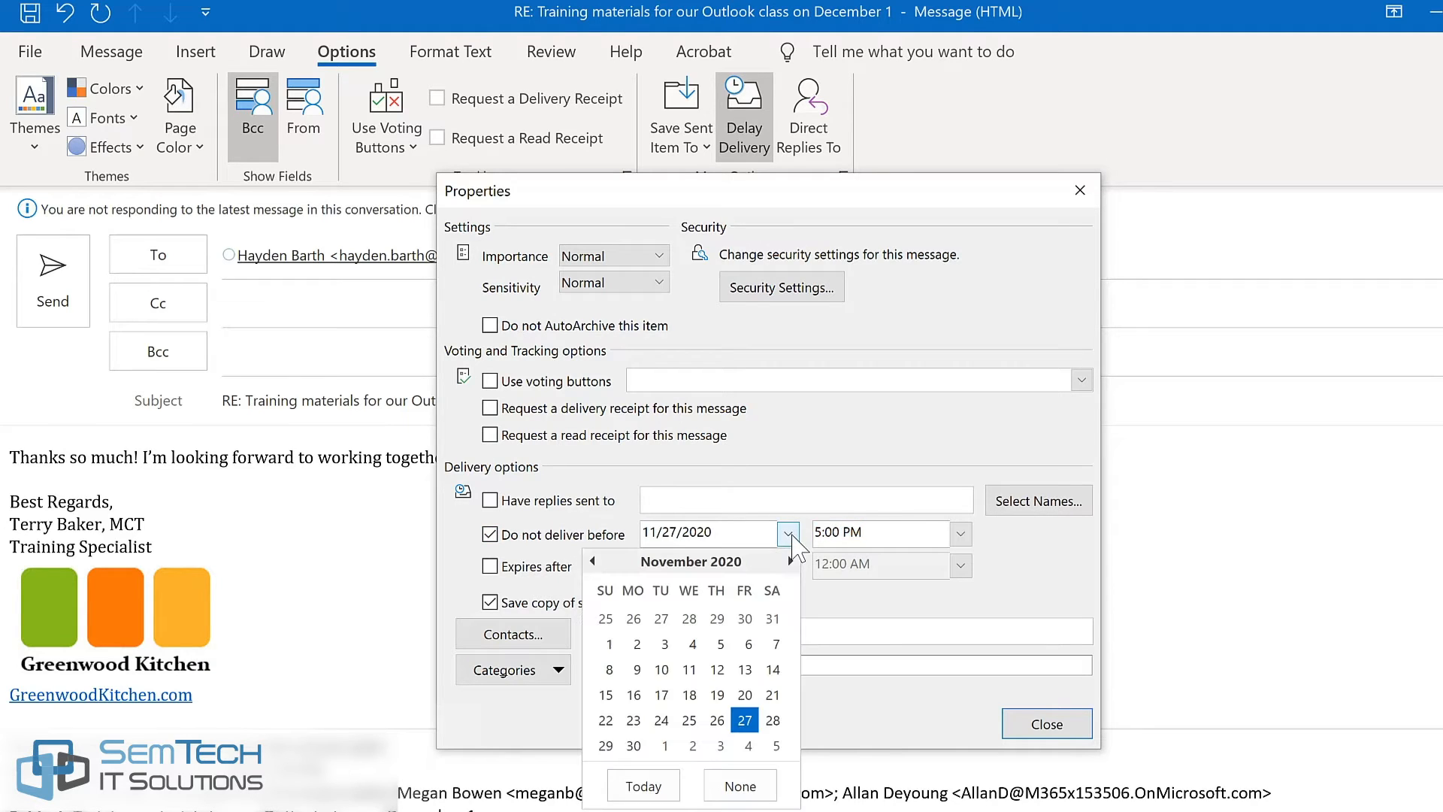
{"action": "left_click", "coordinate": [633, 746]}
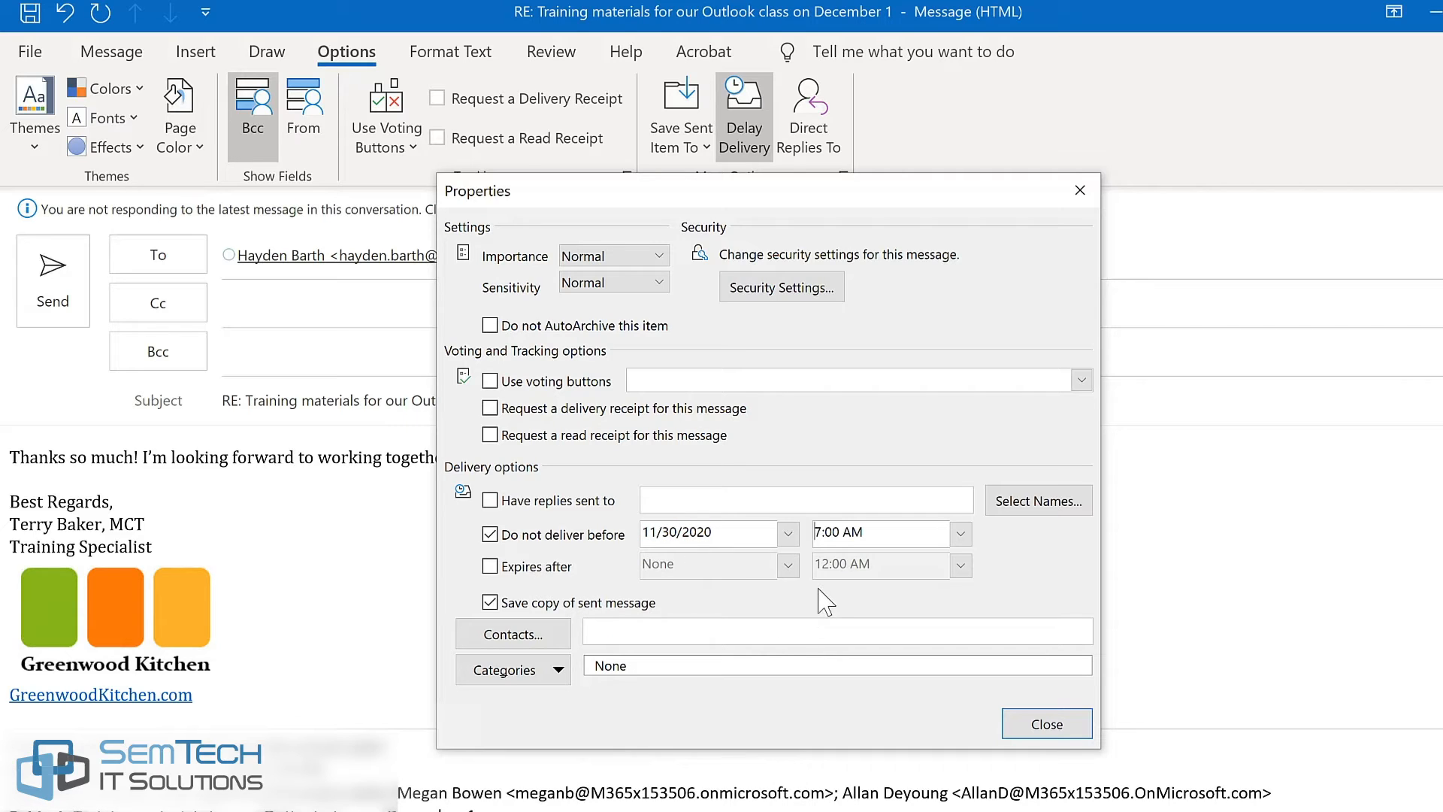
{"action": "left_click", "coordinate": [1052, 731]}
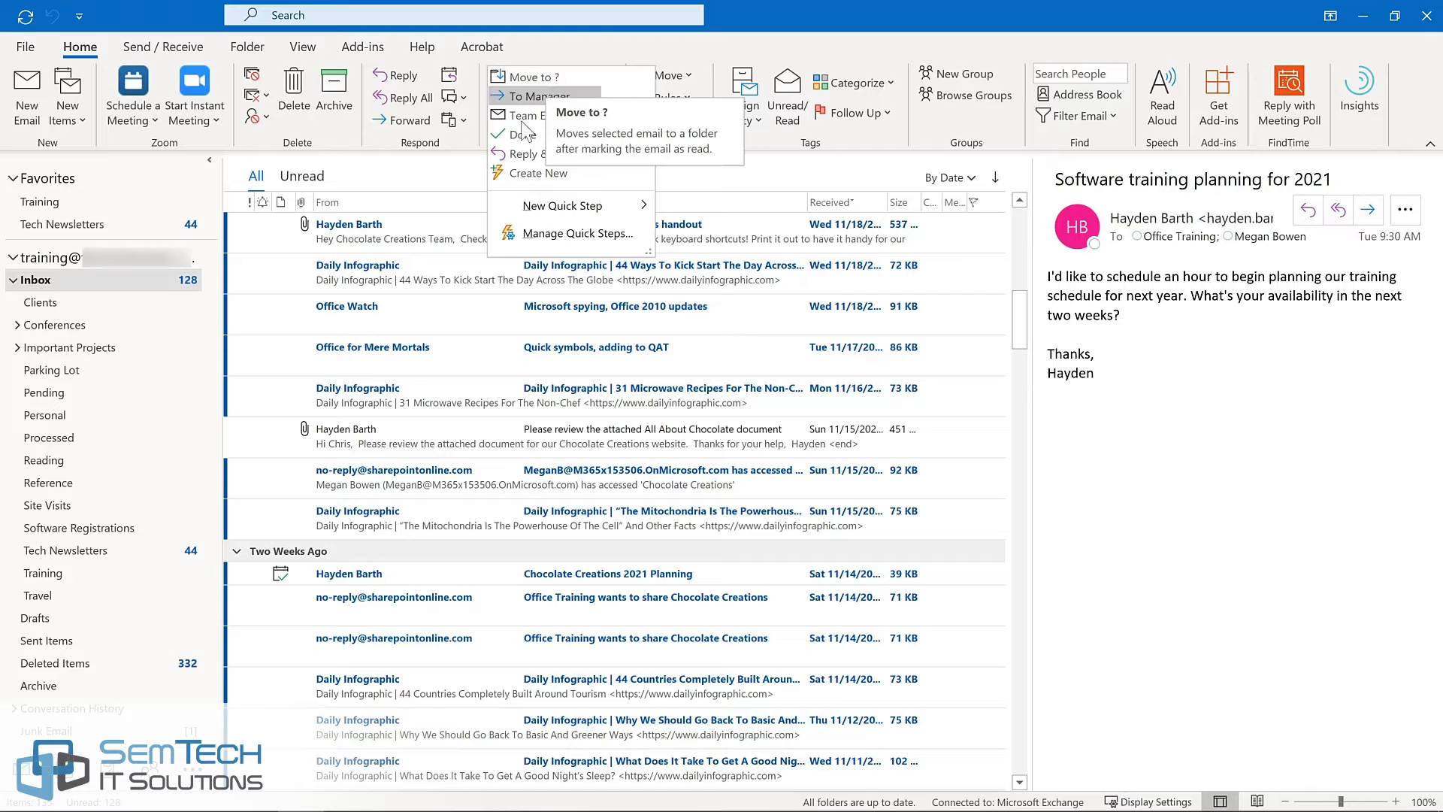
Create a custom Quick Step named "Tech Newsletters" whose first action moves messages to the Tech Newsletters folder
{"action": "left_click", "coordinate": [508, 174]}
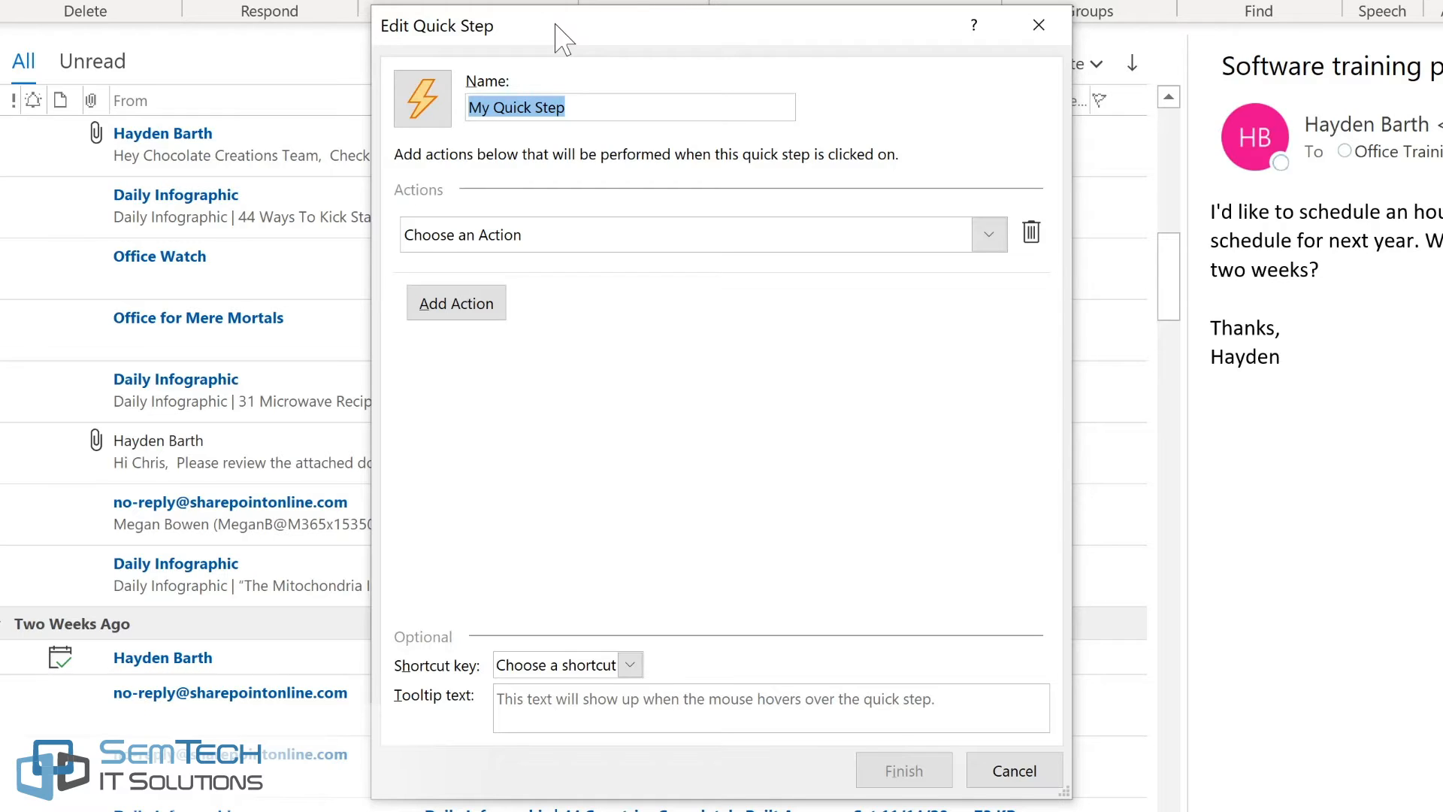
{"action": "type", "text": "Tech Newsletters"}
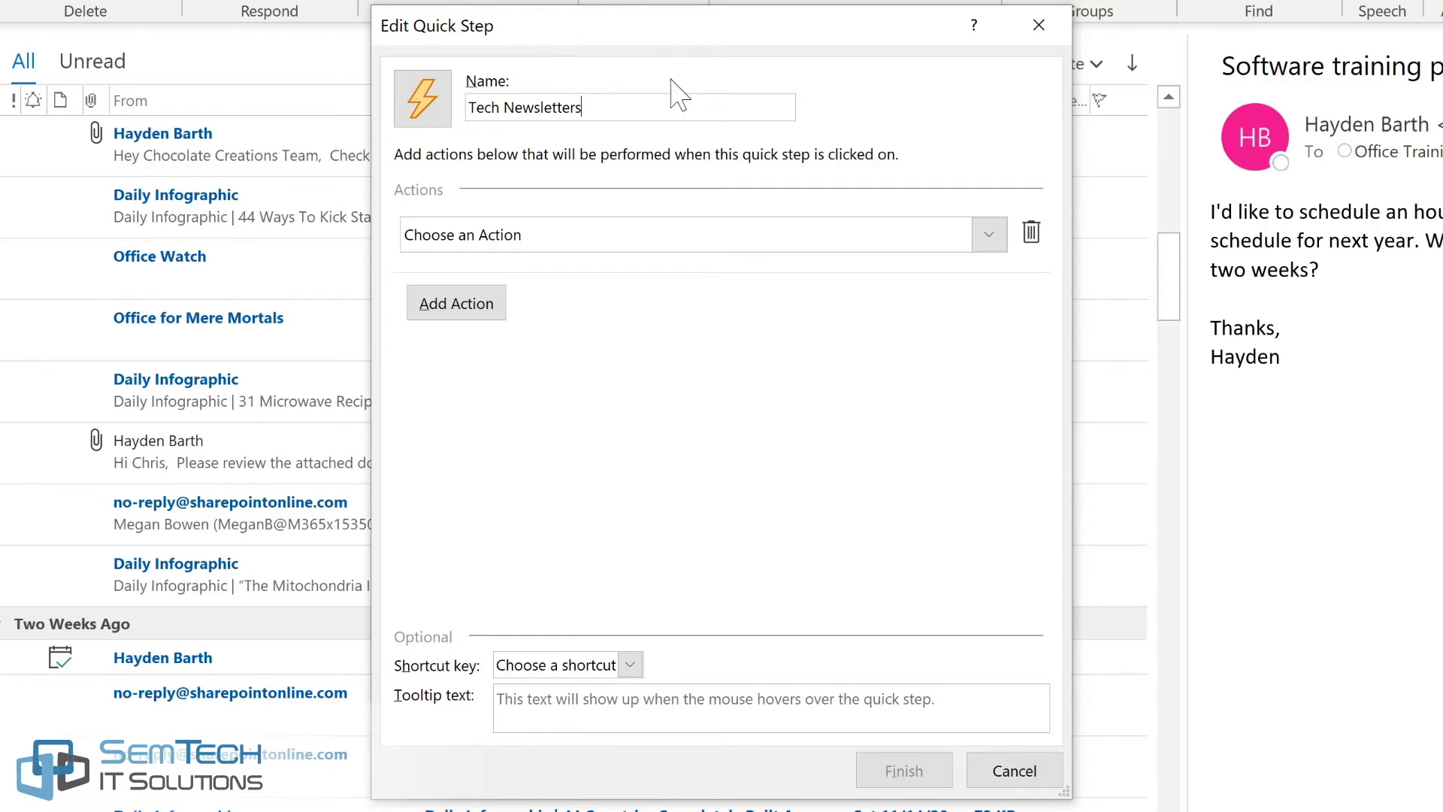
{"action": "left_click", "coordinate": [988, 237]}
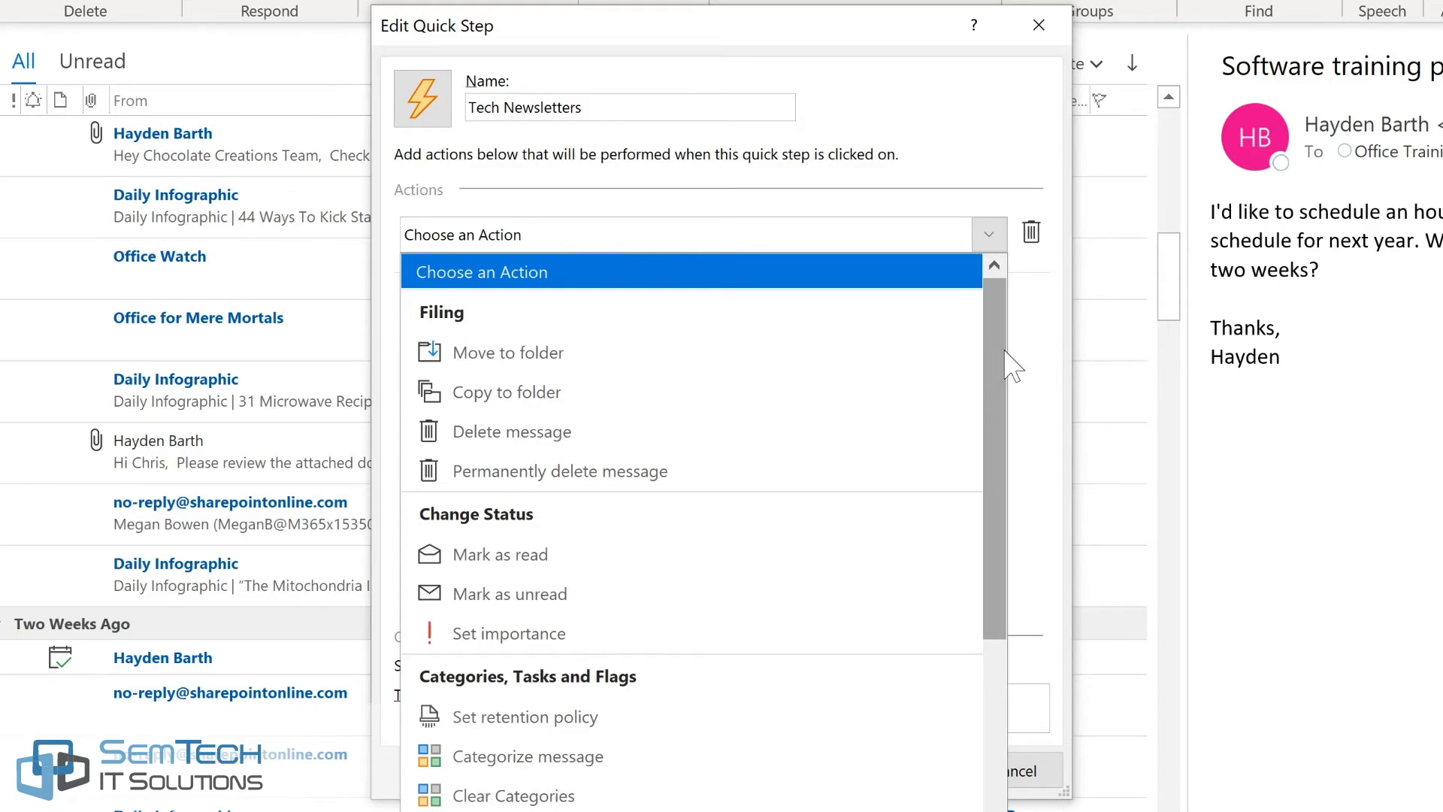
{"action": "left_click_drag", "start_coordinate": [996, 357], "coordinate": [990, 575]}
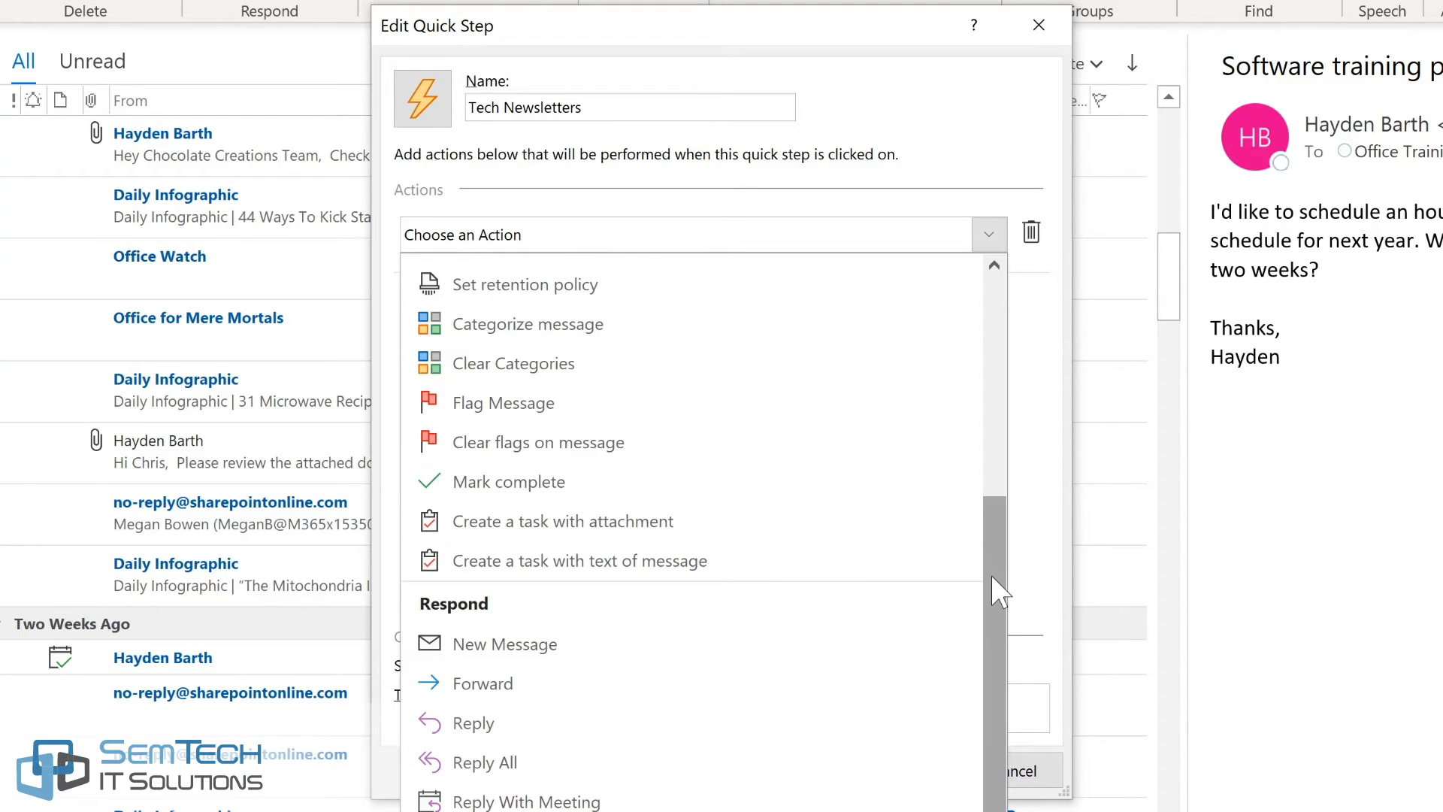
{"action": "left_click_drag", "start_coordinate": [990, 574], "coordinate": [989, 662]}
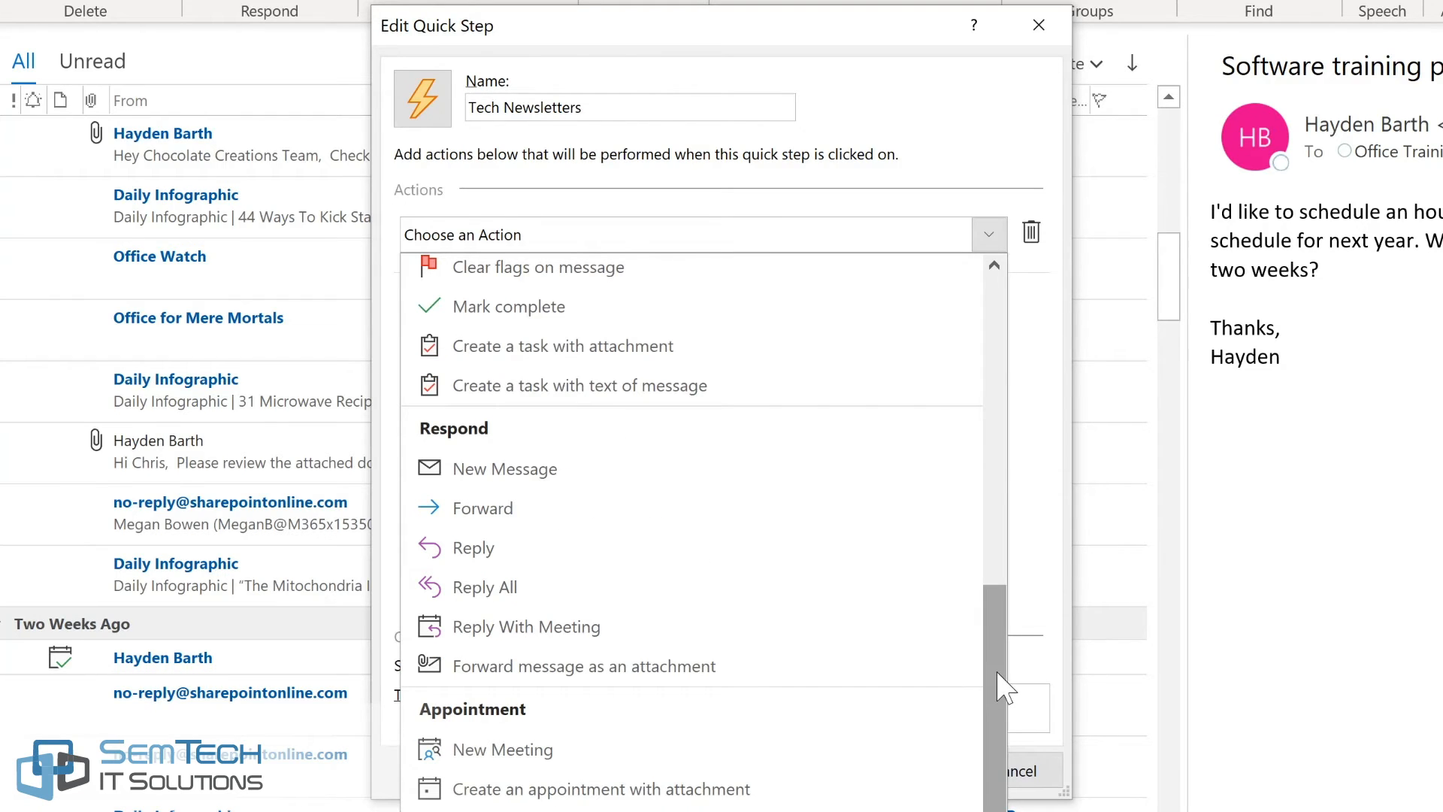
{"action": "left_click_drag", "start_coordinate": [1003, 688], "coordinate": [995, 285]}
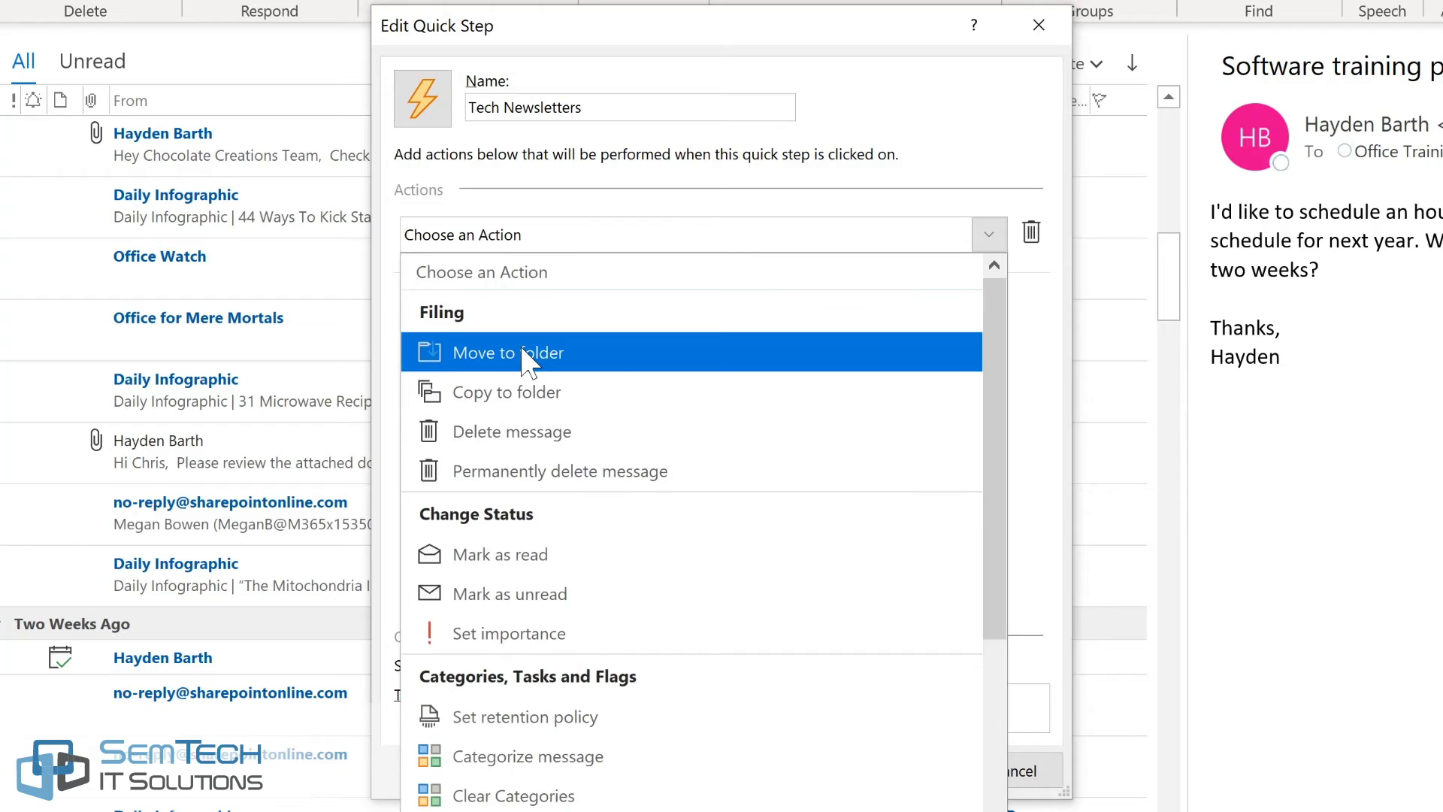
{"action": "left_click", "coordinate": [526, 350]}
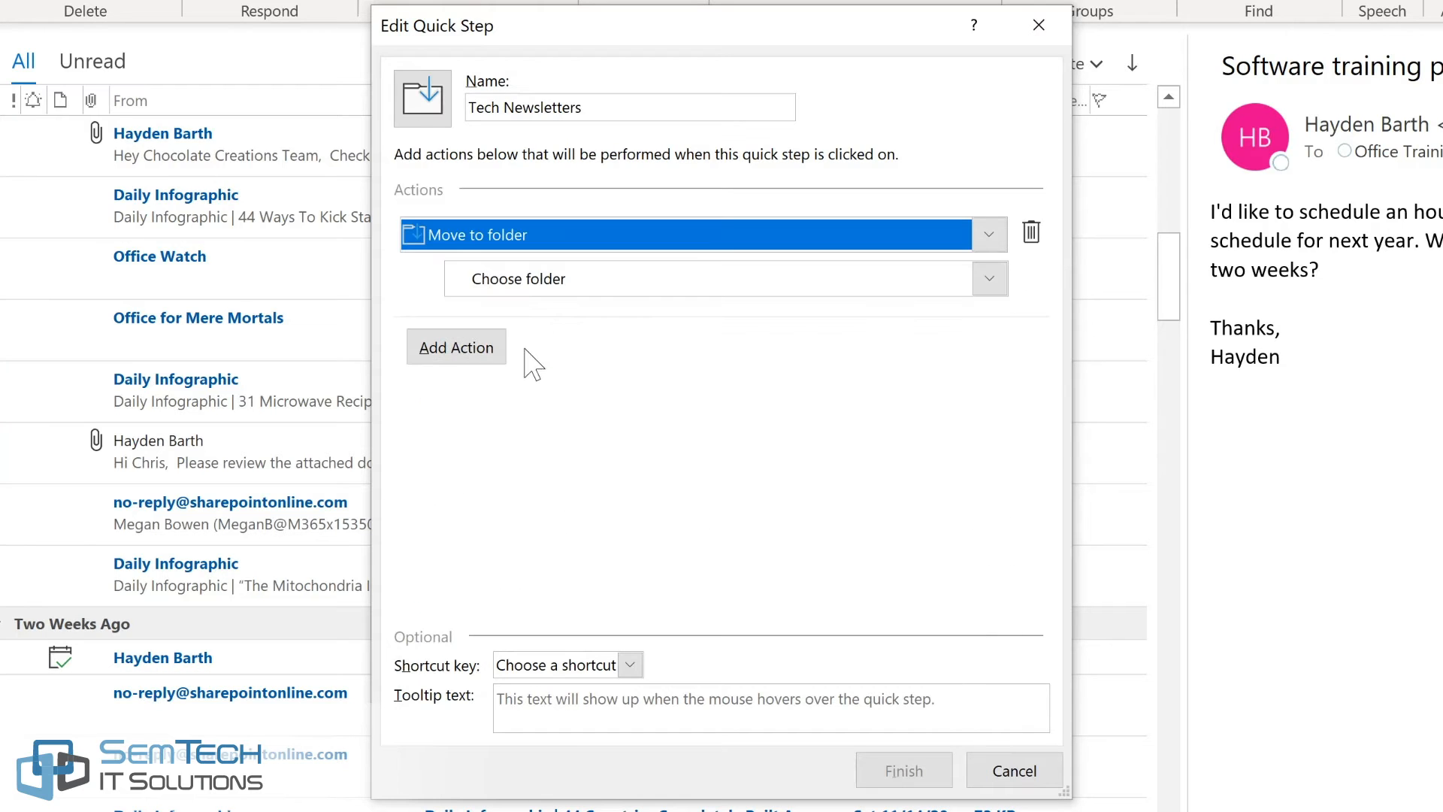
{"action": "left_click", "coordinate": [990, 281]}
{"action": "left_click", "coordinate": [990, 279]}
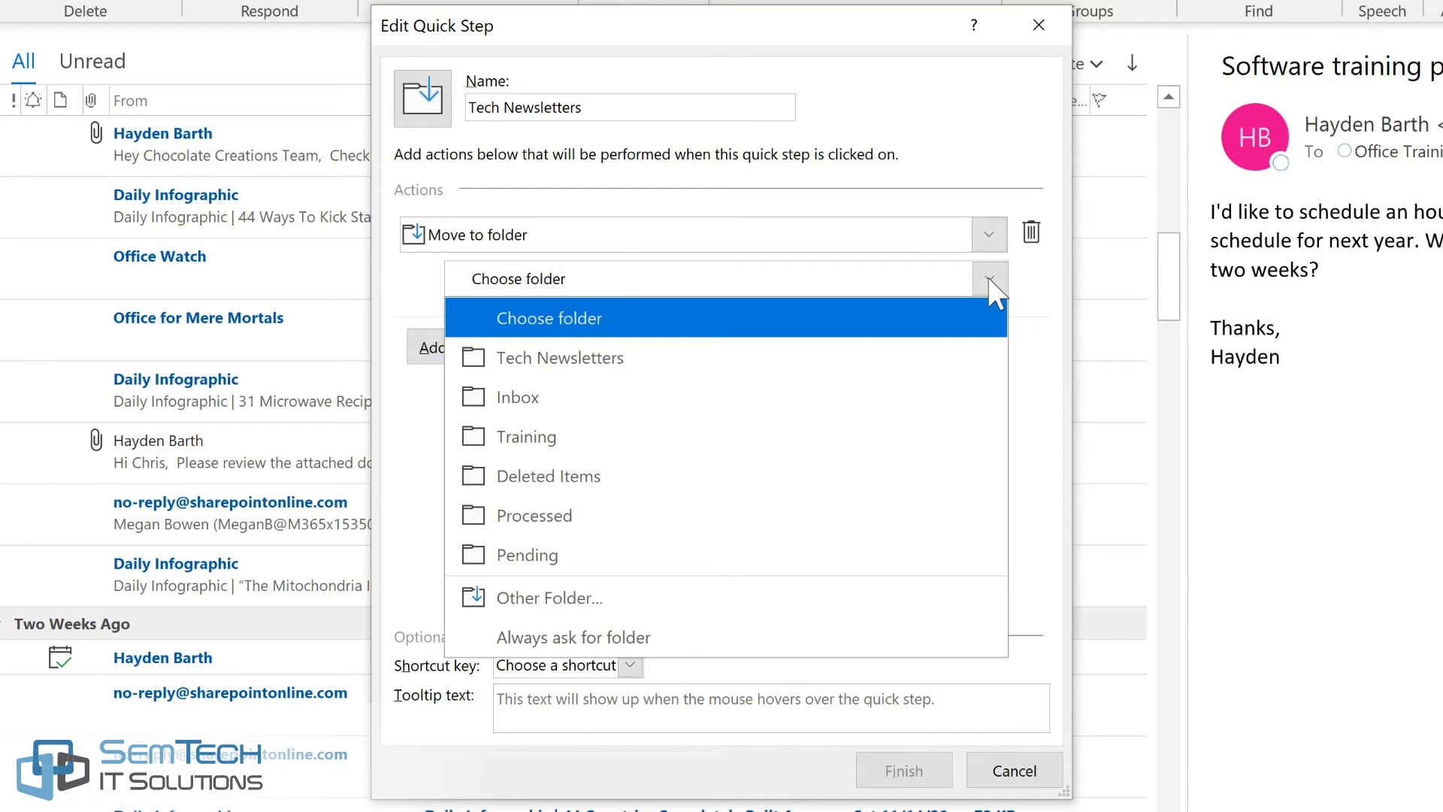
{"action": "left_click", "coordinate": [642, 358]}
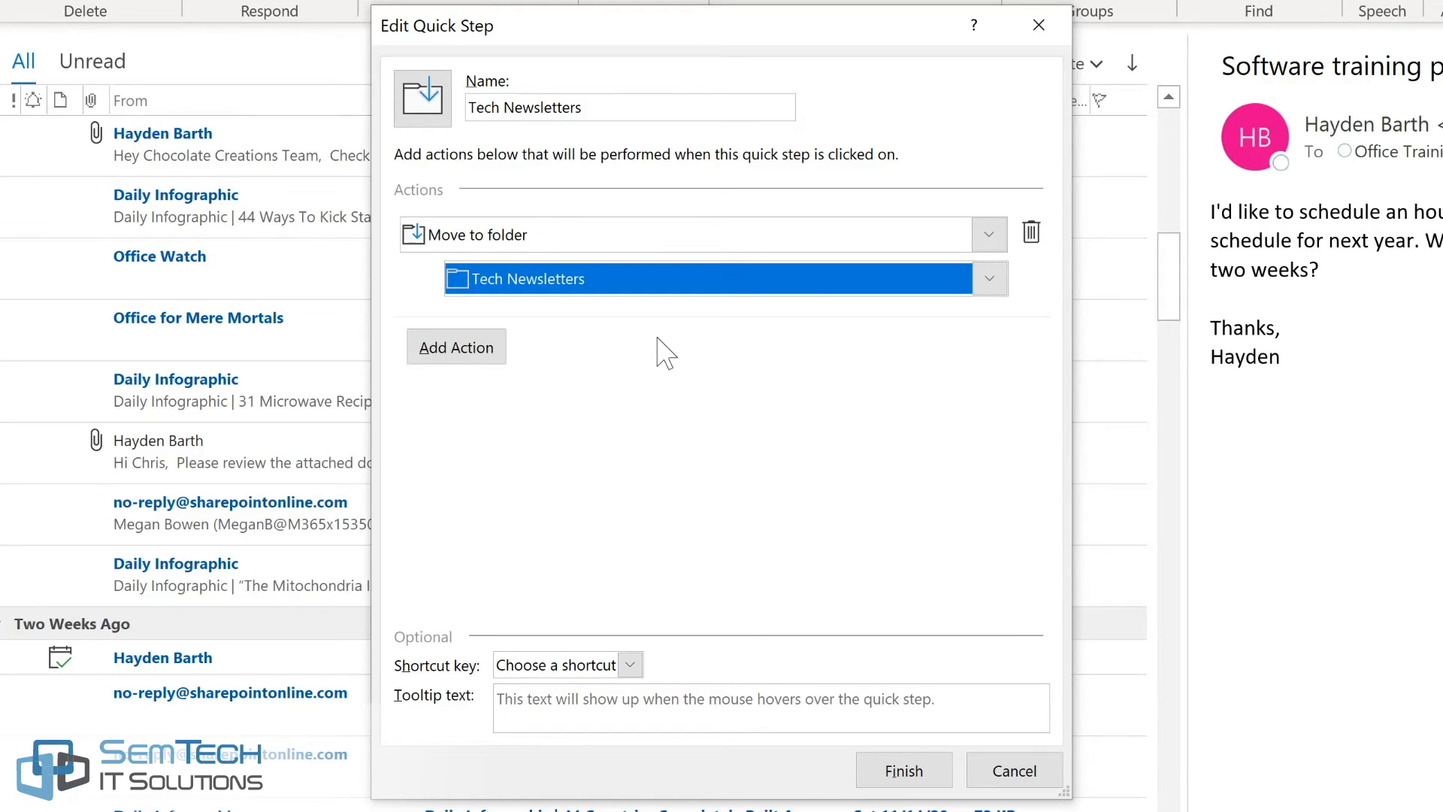
Add a second action to the Quick Step that marks the message as read
{"action": "left_click", "coordinate": [453, 352]}
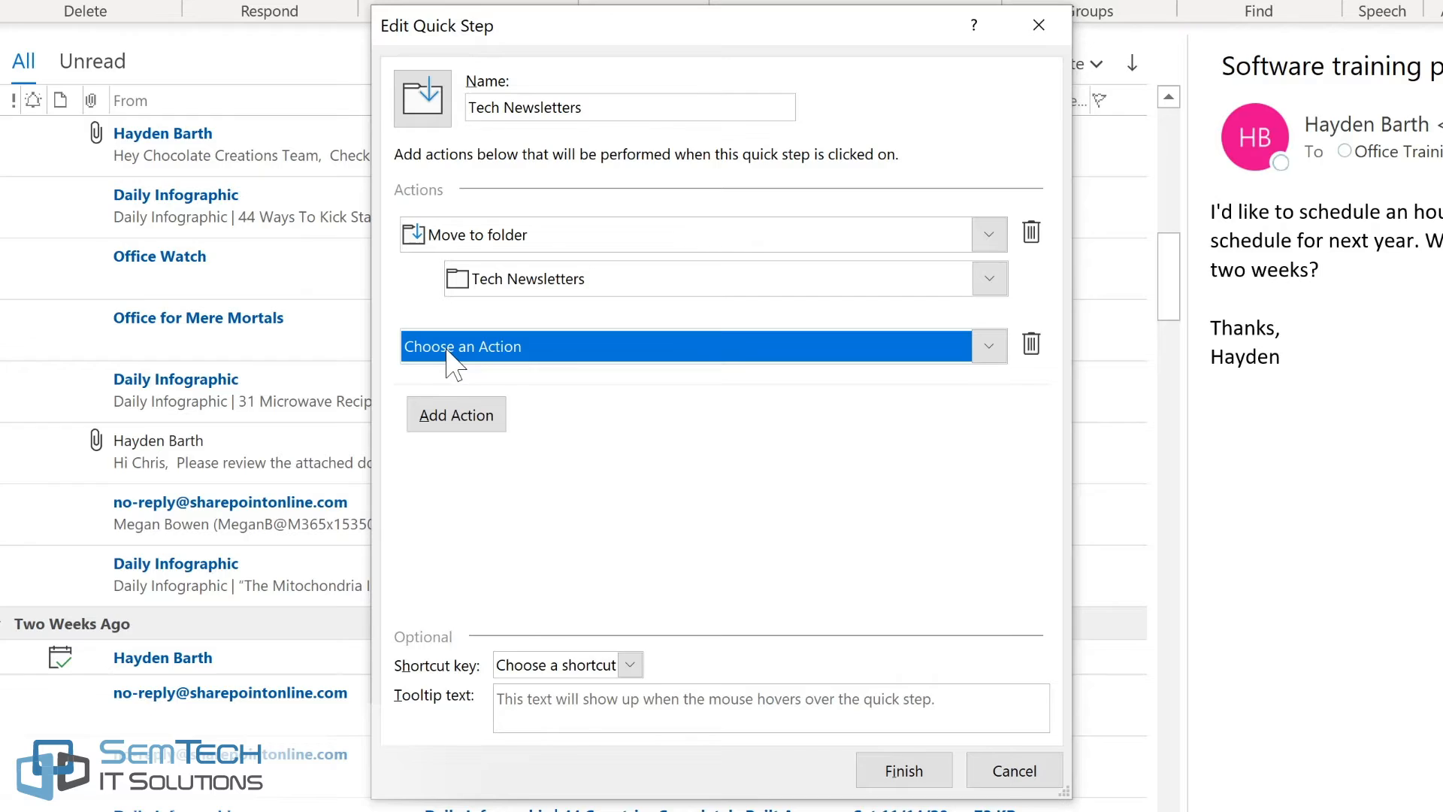
{"action": "left_click", "coordinate": [500, 347]}
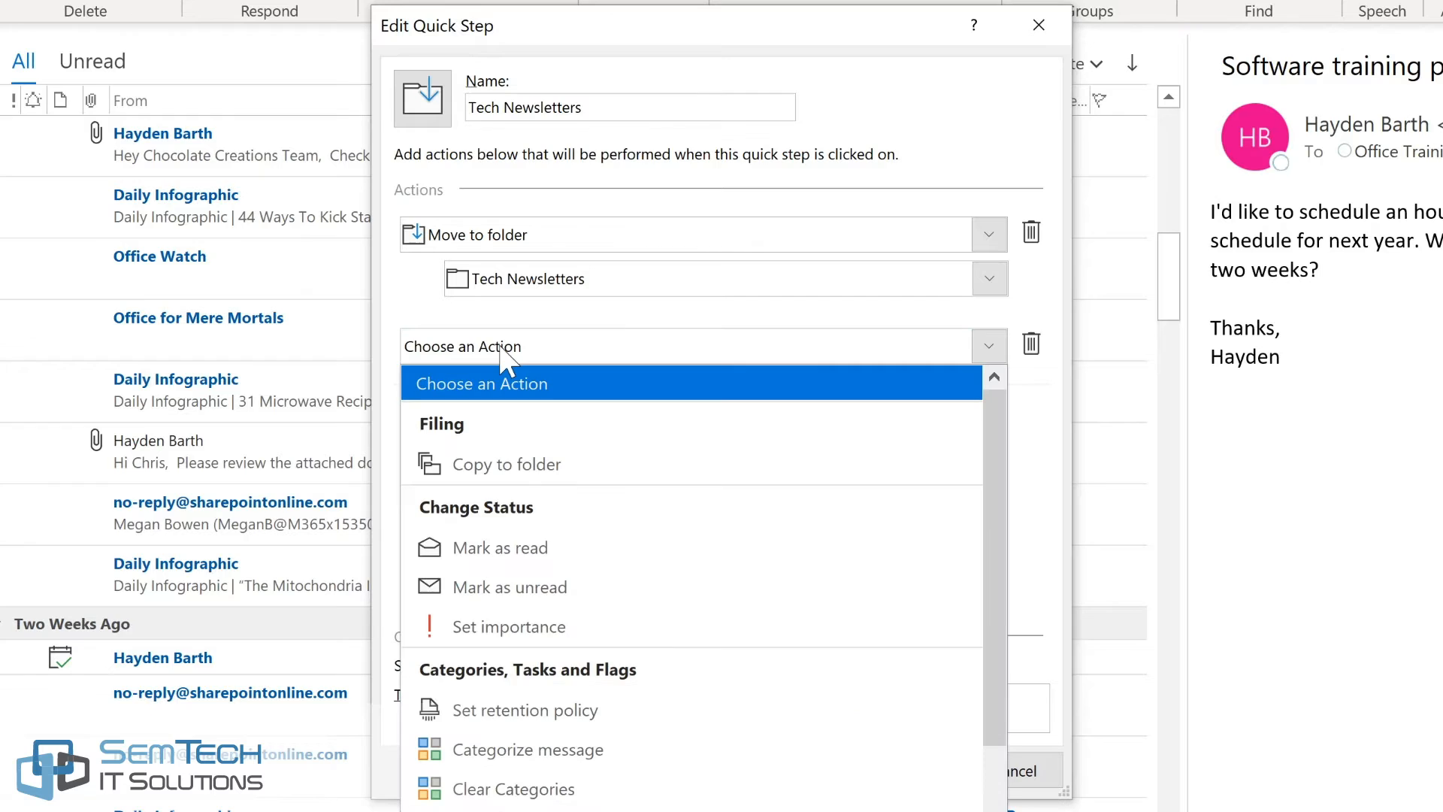
{"action": "left_click", "coordinate": [498, 547]}
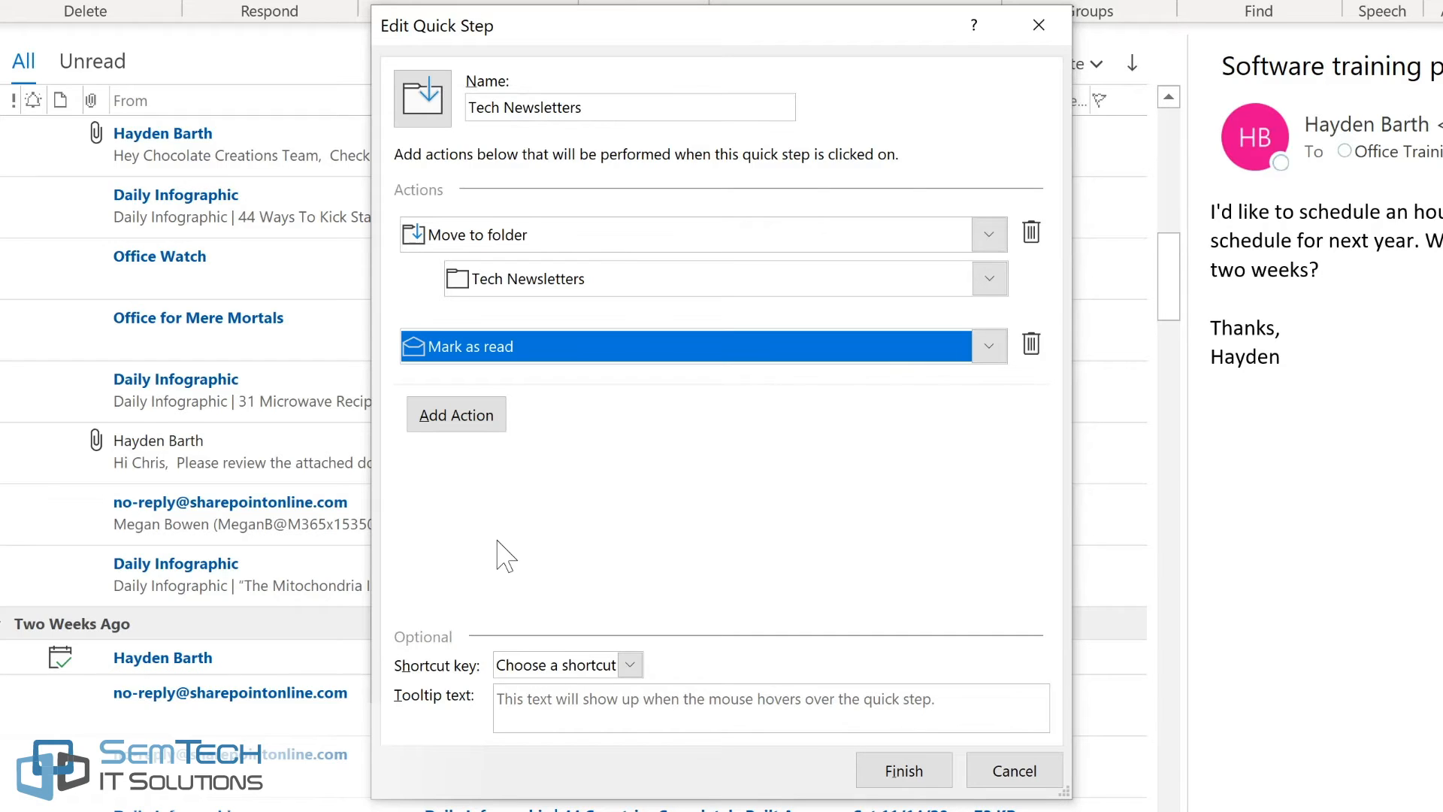
Give the Quick Step the shortcut CTRL+SHIFT+1 and the tooltip "Move to Tech Newsletter folder", and save it
{"action": "left_click", "coordinate": [629, 665]}
{"action": "left_click", "coordinate": [632, 724]}
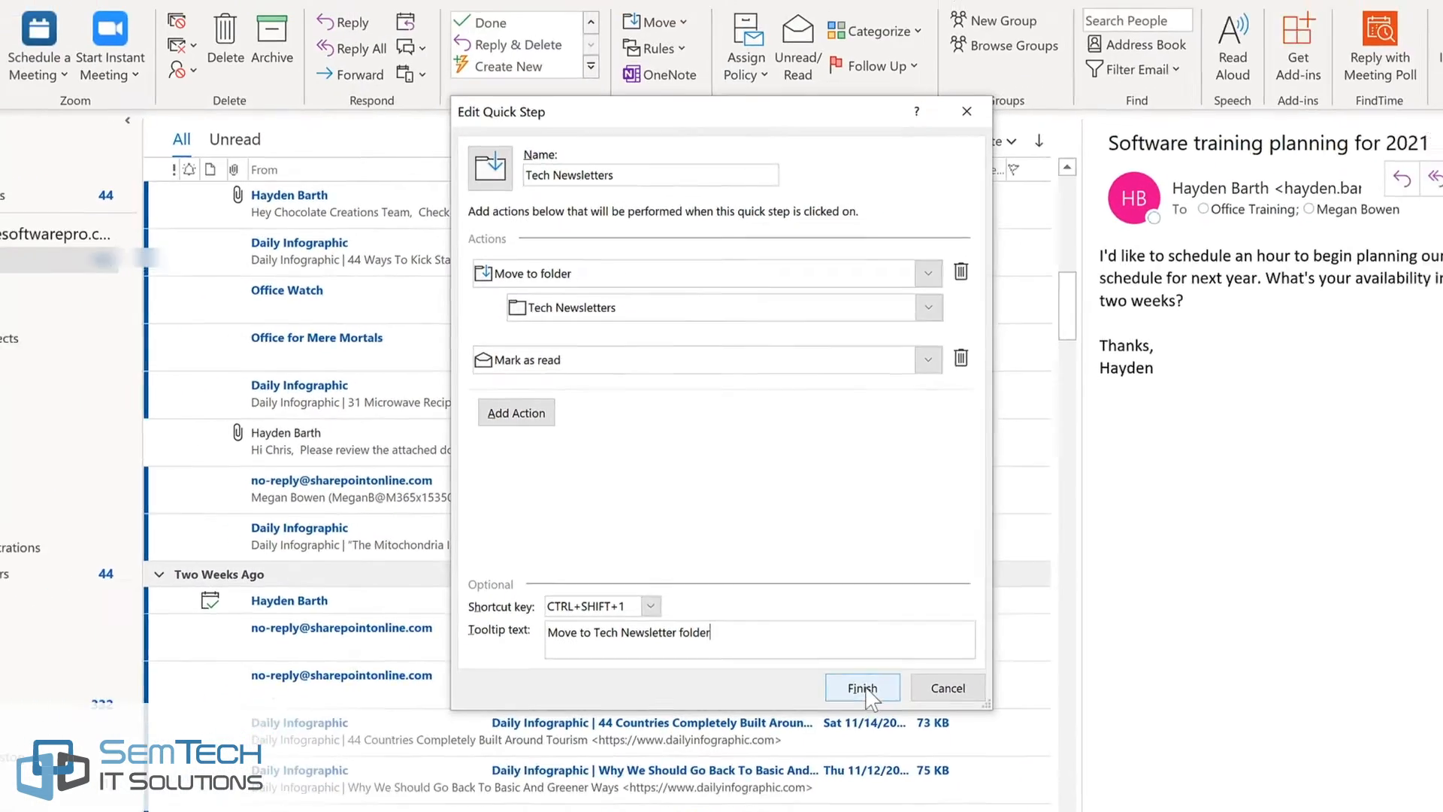
{"action": "left_click", "coordinate": [862, 688]}
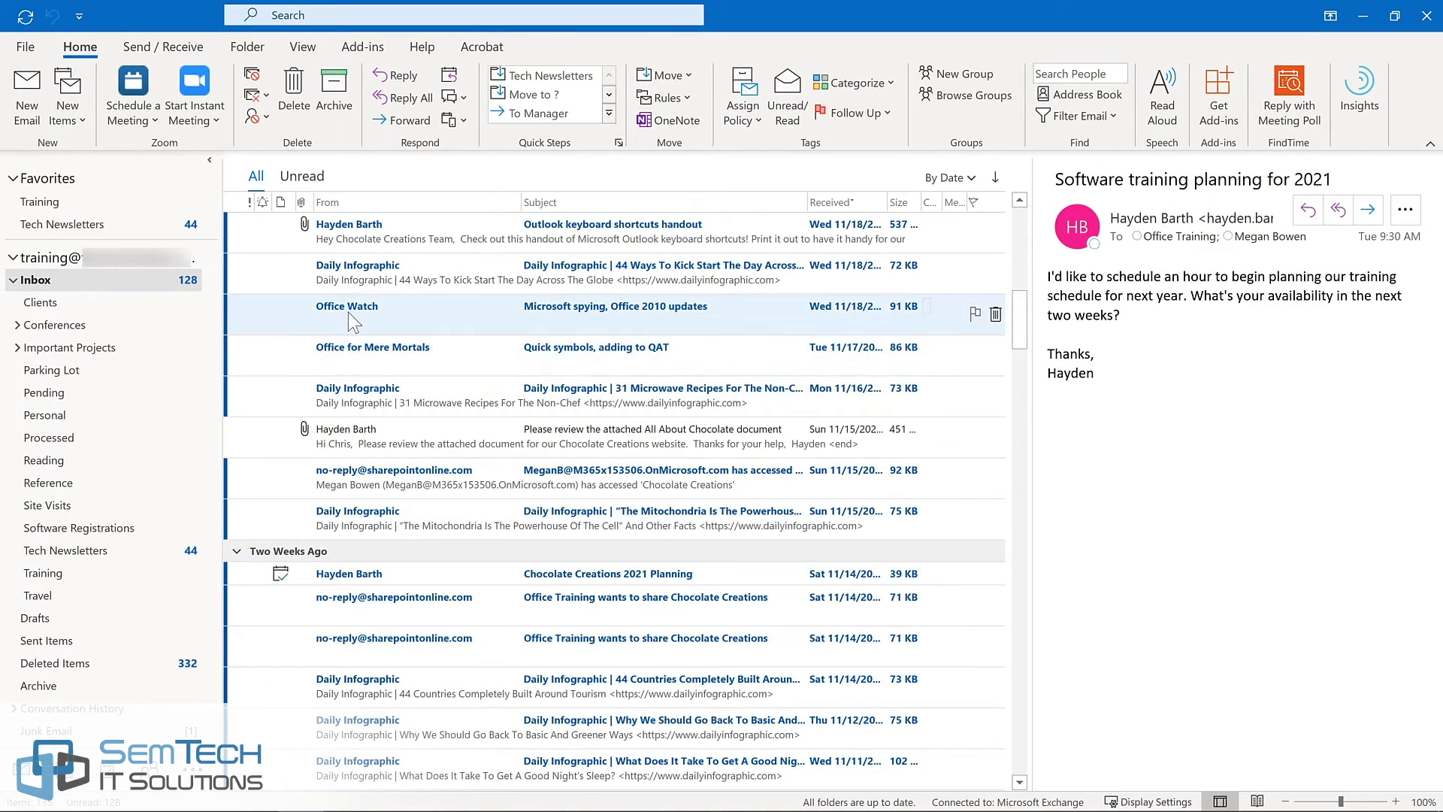
Run the Tech Newsletters Quick Step on the Office Watch message and on the Office for Mere Mortals "Quick symbols, adding to QAT" message
{"action": "left_click", "coordinate": [349, 311]}
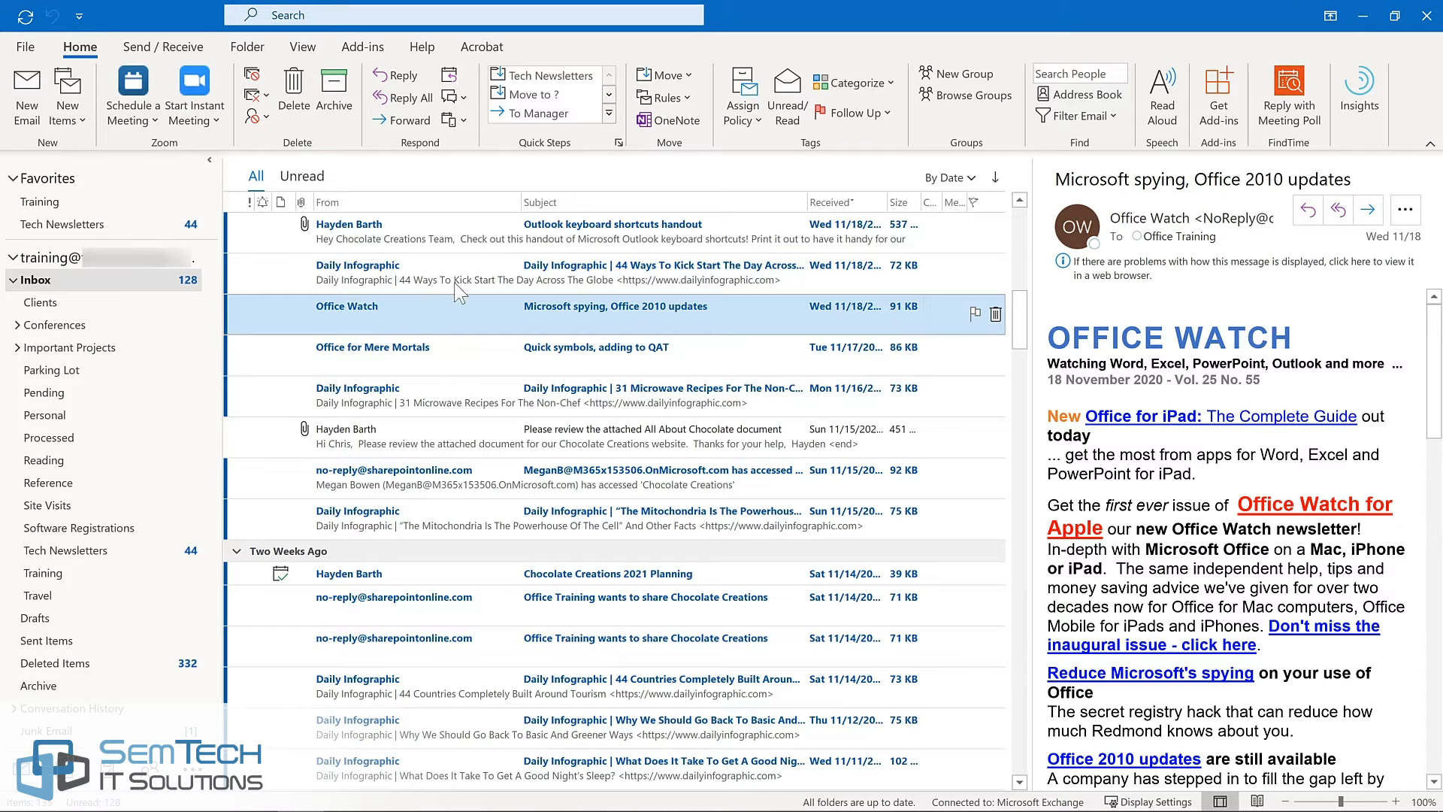
{"action": "left_click", "coordinate": [571, 75]}
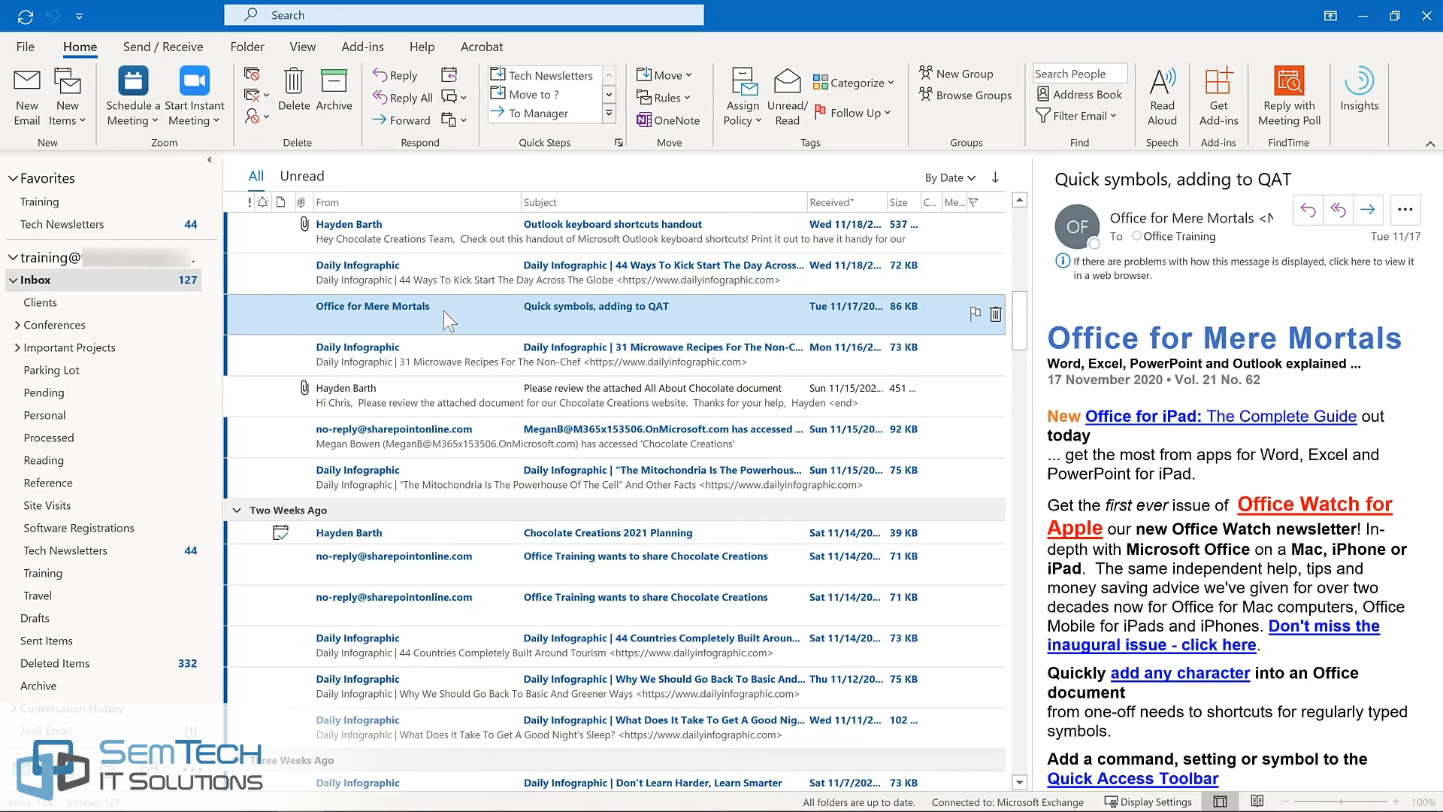
{"action": "key", "text": "ctrl+shift+1"}
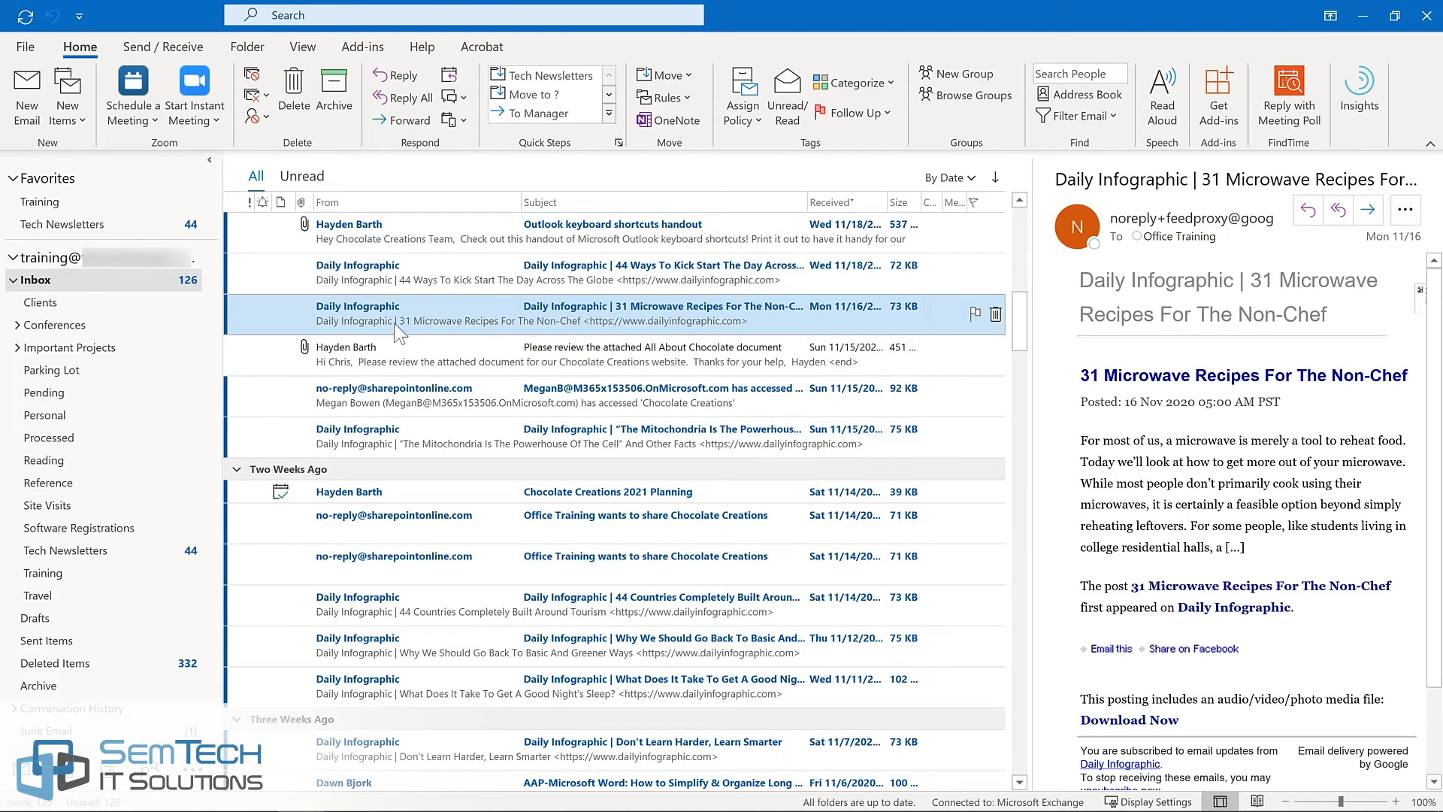
Check the Tech Newsletters folder for the moved messages and open the Quick Steps manager
{"action": "left_click", "coordinate": [121, 552]}
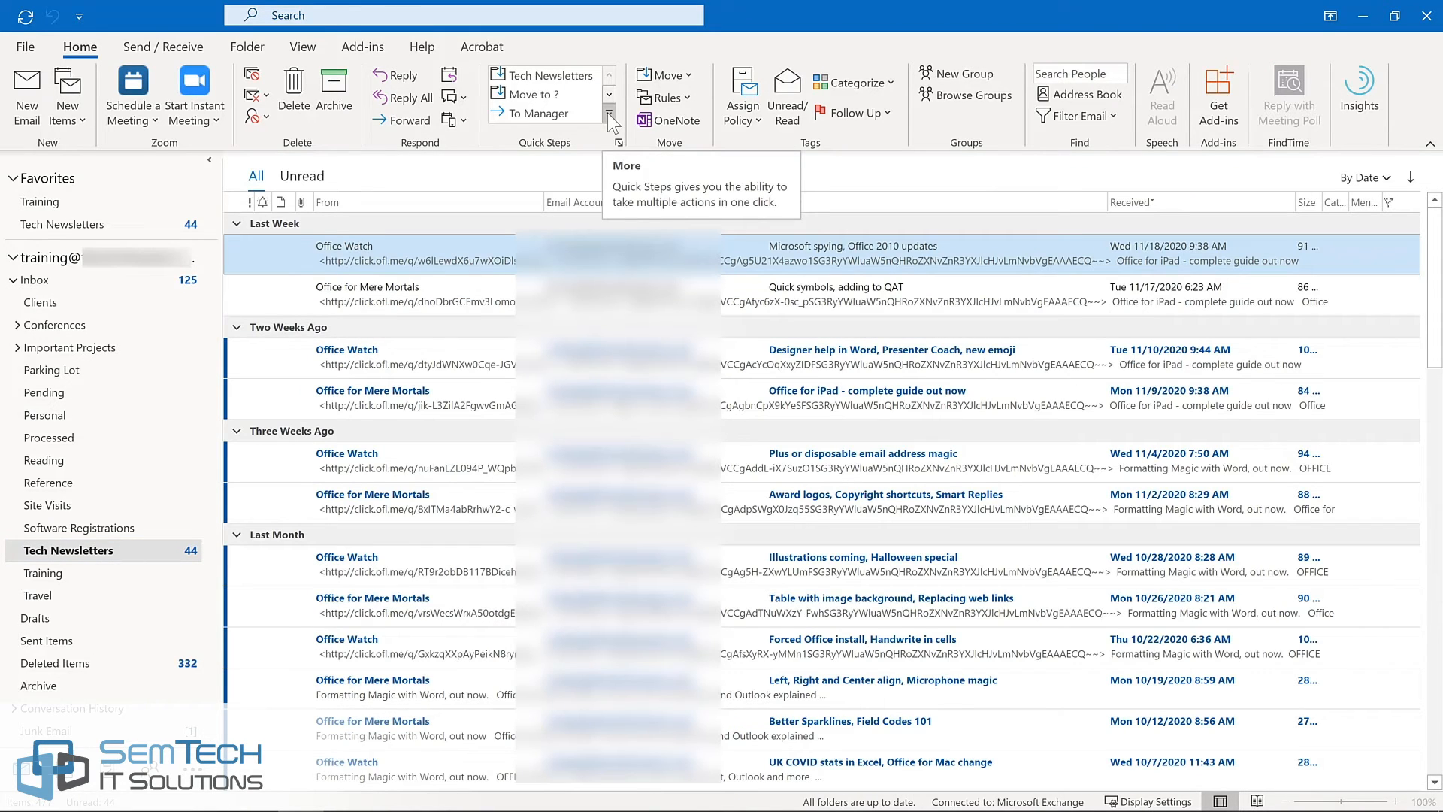
{"action": "left_click", "coordinate": [609, 113]}
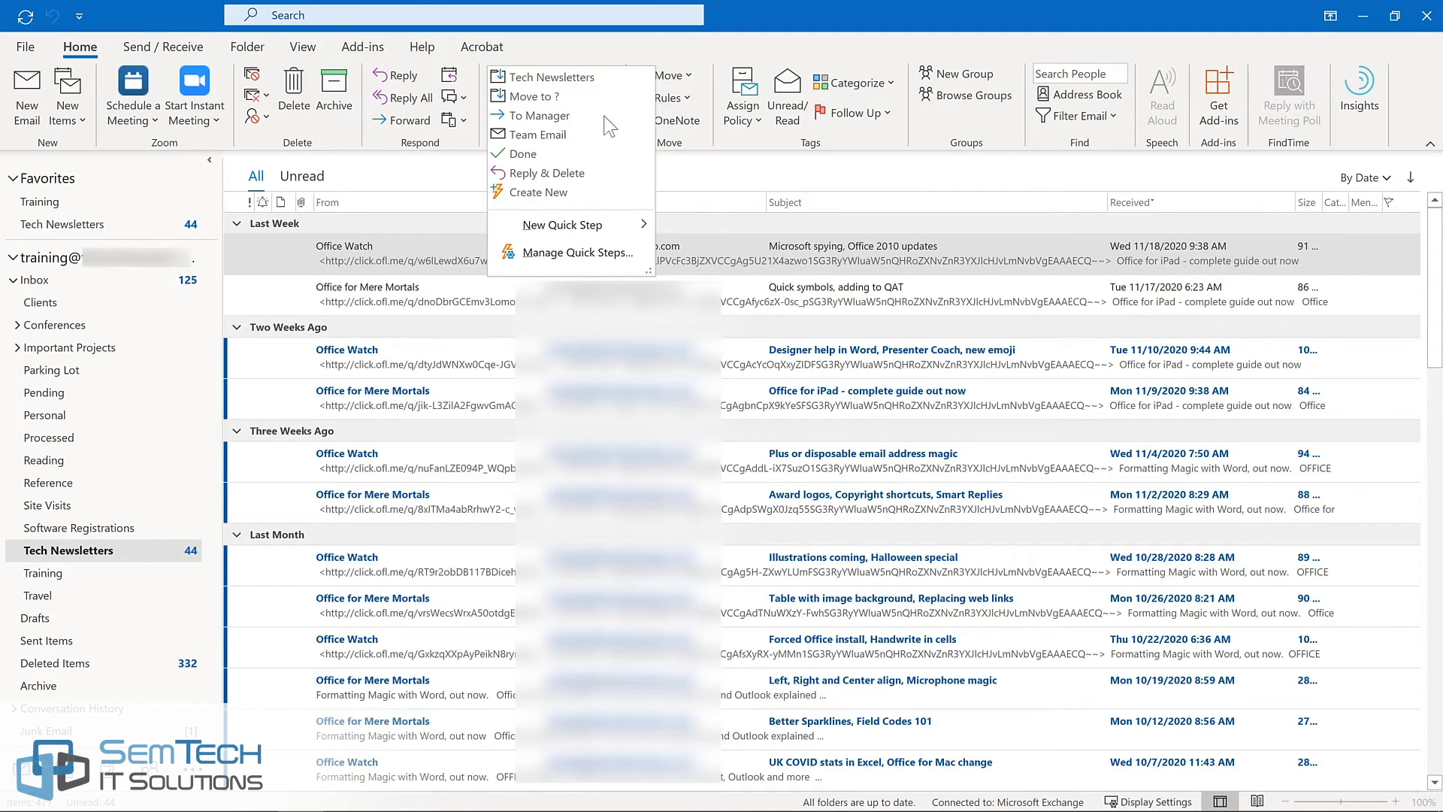
{"action": "left_click", "coordinate": [553, 254]}
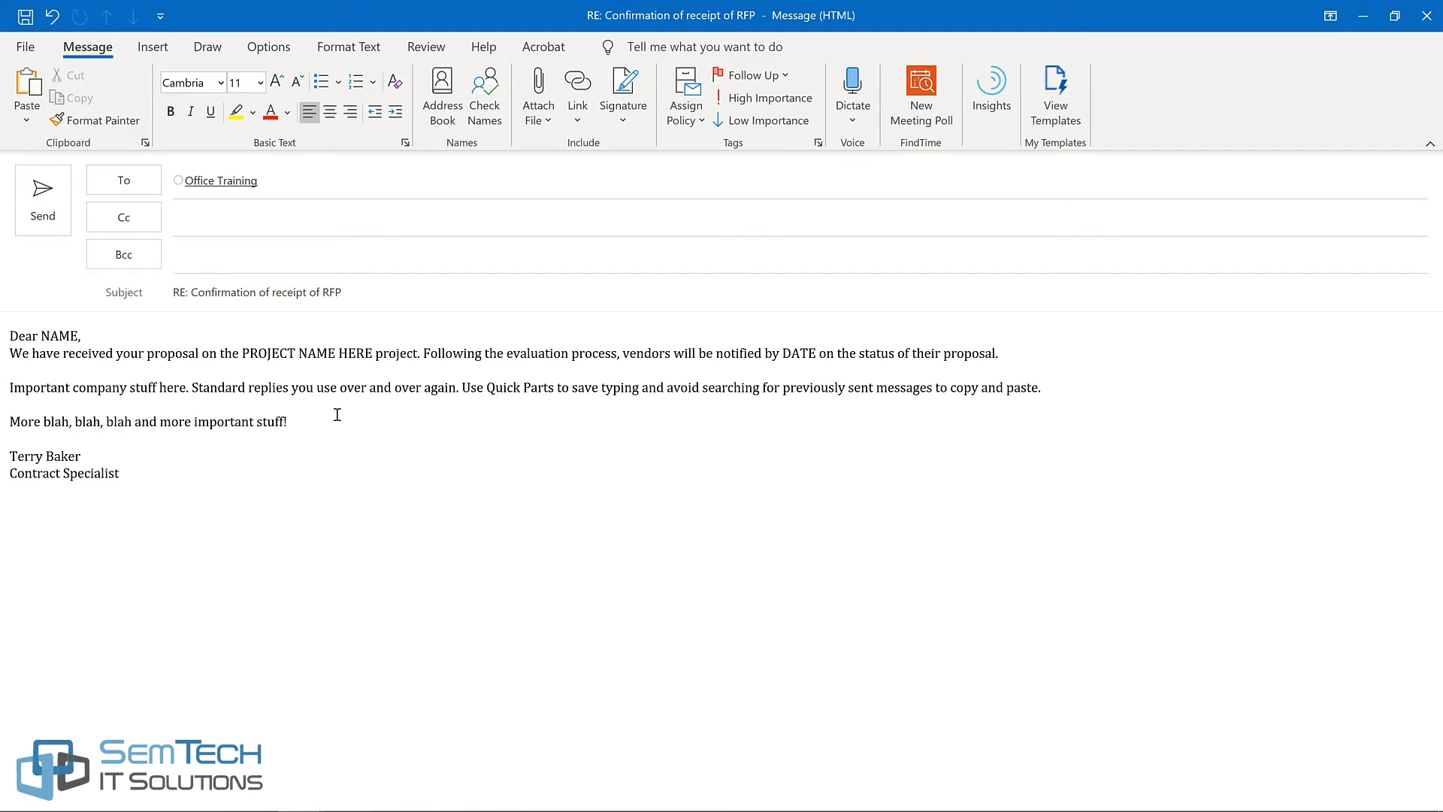
Select the whole body of the RFP confirmation reply and start saving it as a Quick Part named "Proposal response"
{"action": "key", "text": "ctrl+a"}
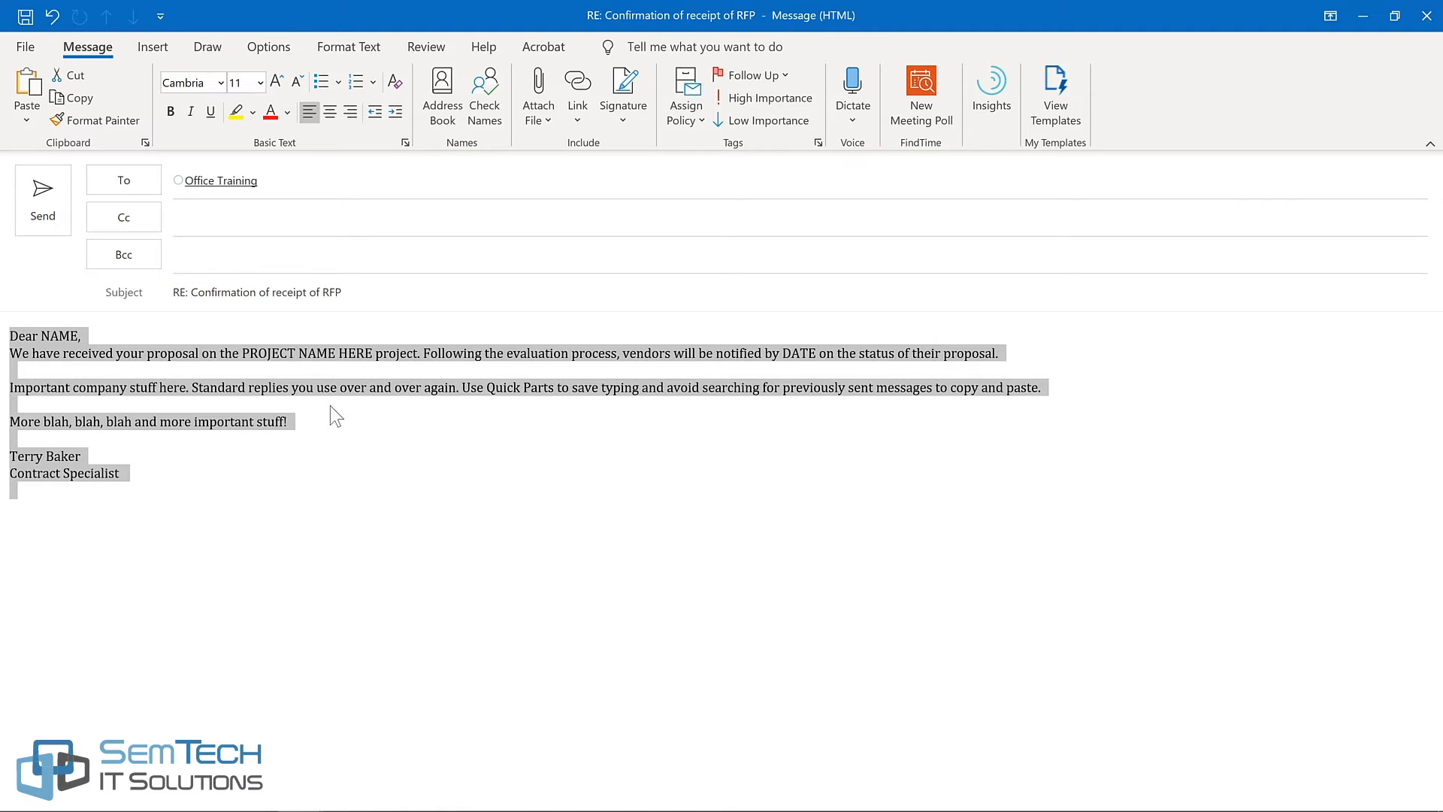
{"action": "left_click", "coordinate": [139, 47]}
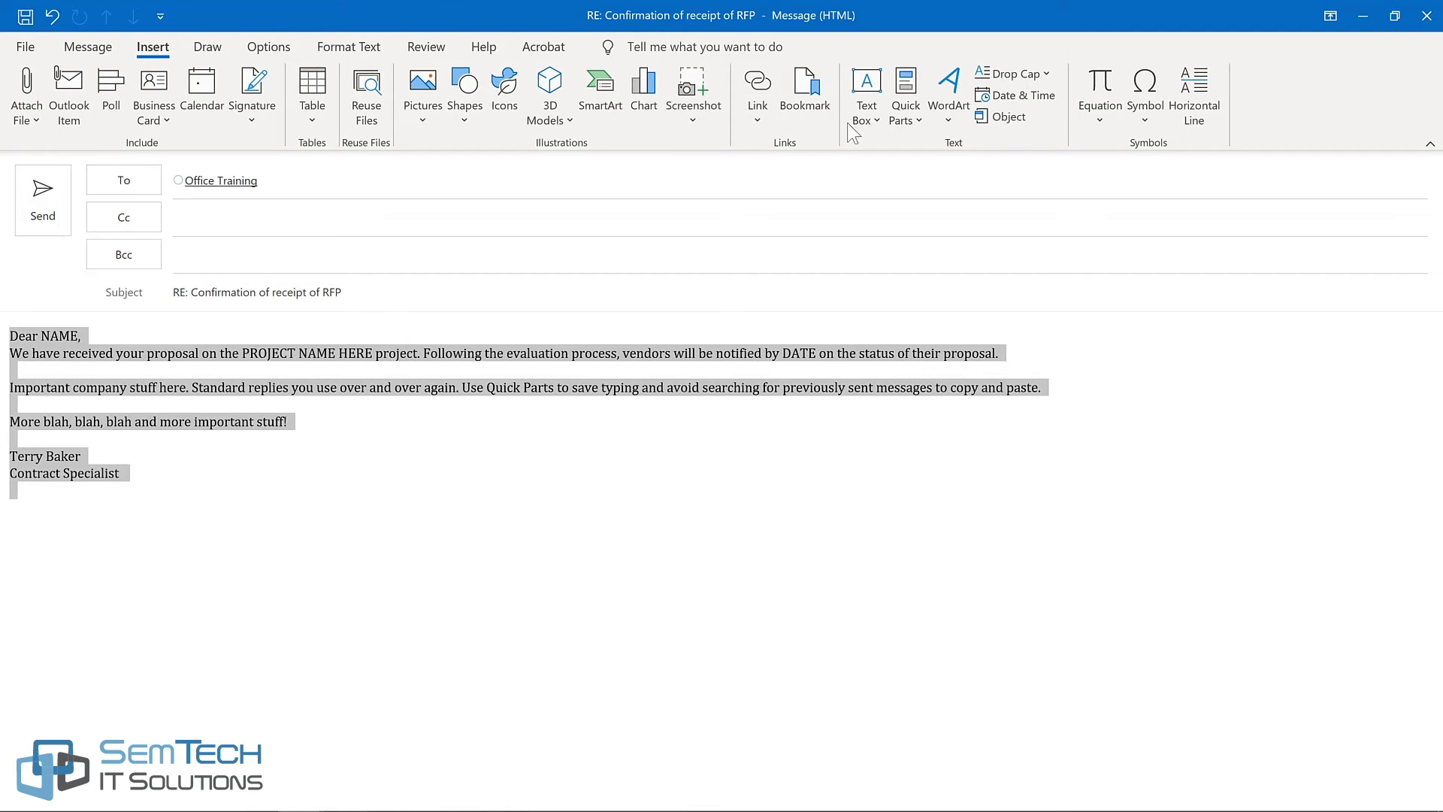
{"action": "left_click", "coordinate": [918, 123]}
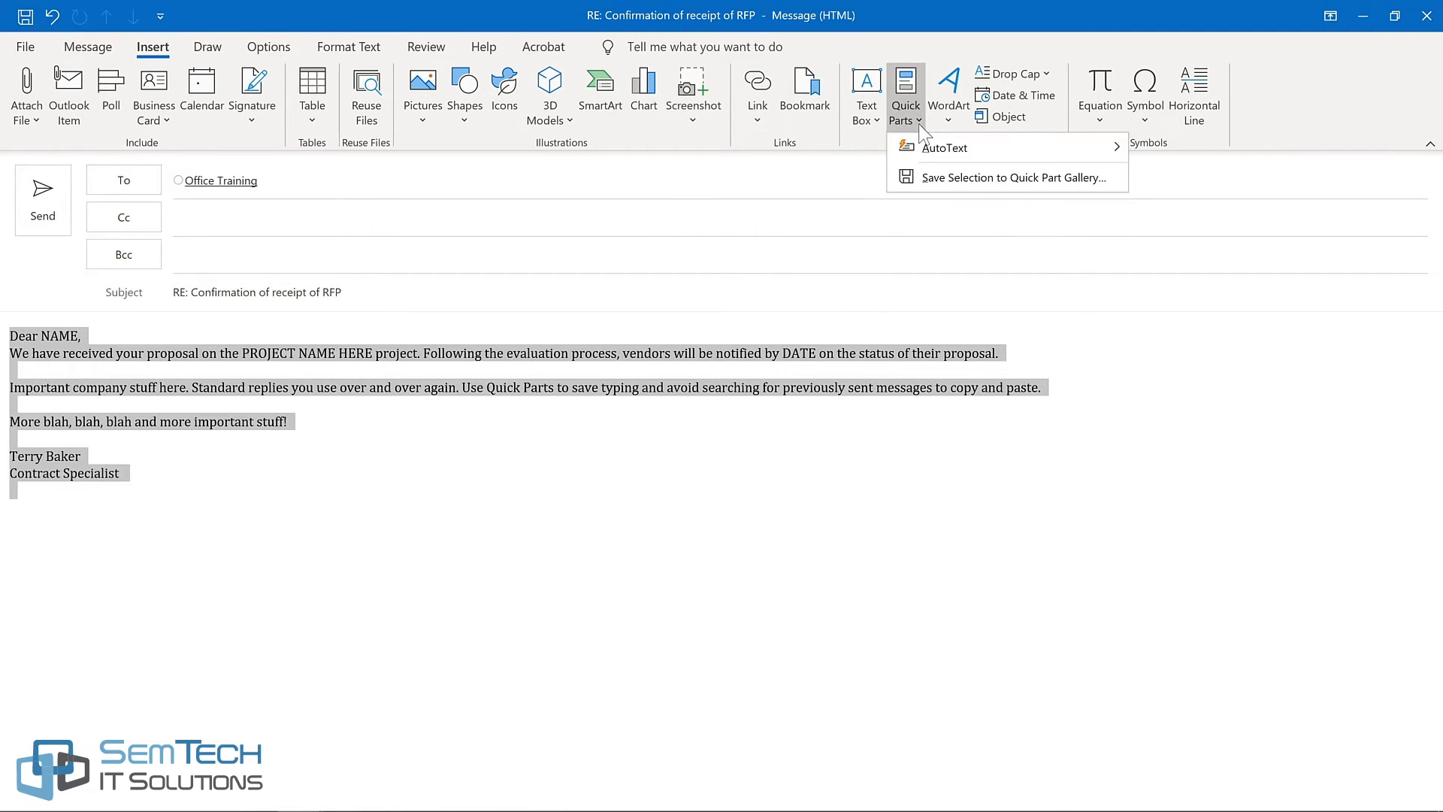
{"action": "left_click", "coordinate": [941, 177]}
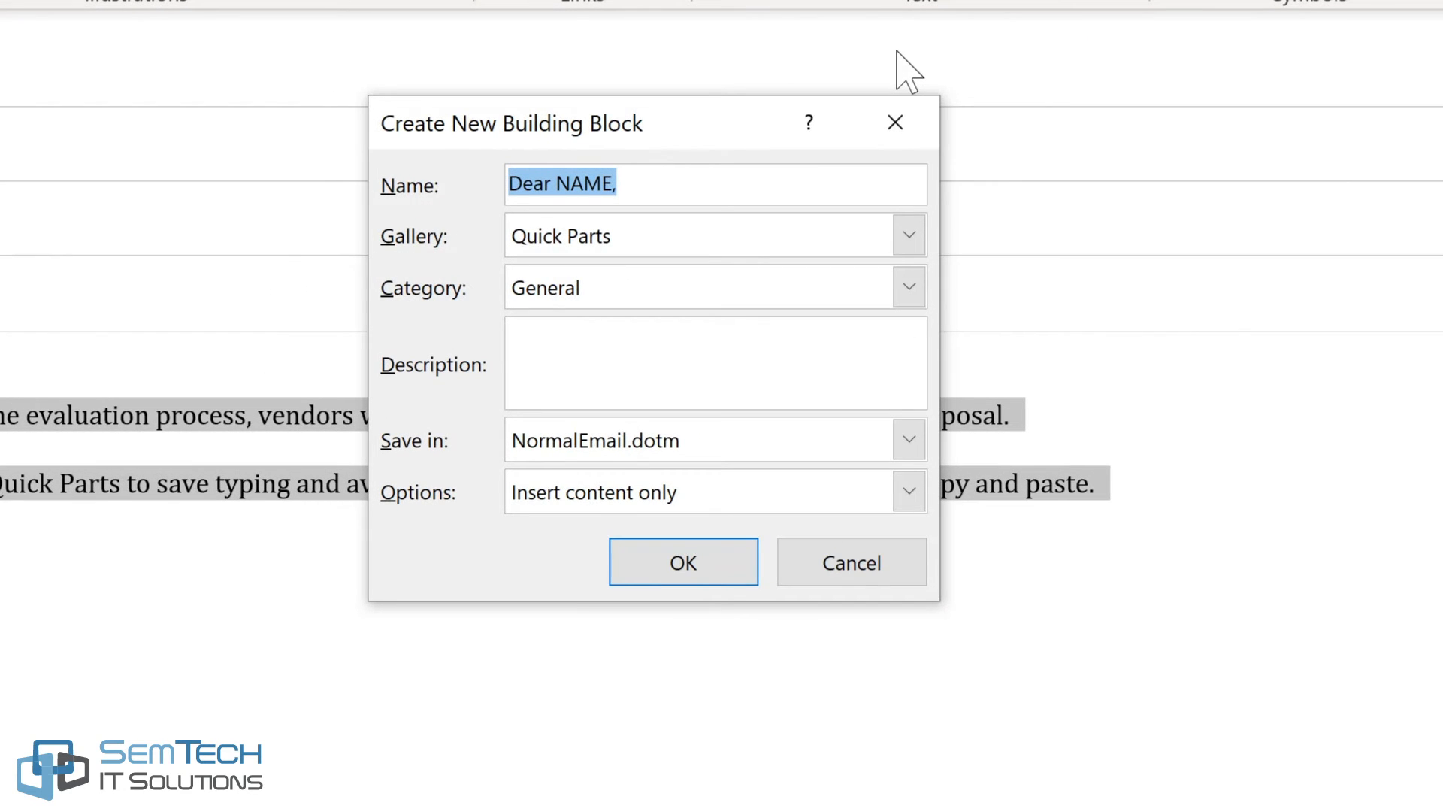
{"action": "type", "text": "Proposal response"}
Create a new category called "Proposals" for the building block
{"action": "left_click", "coordinate": [908, 286]}
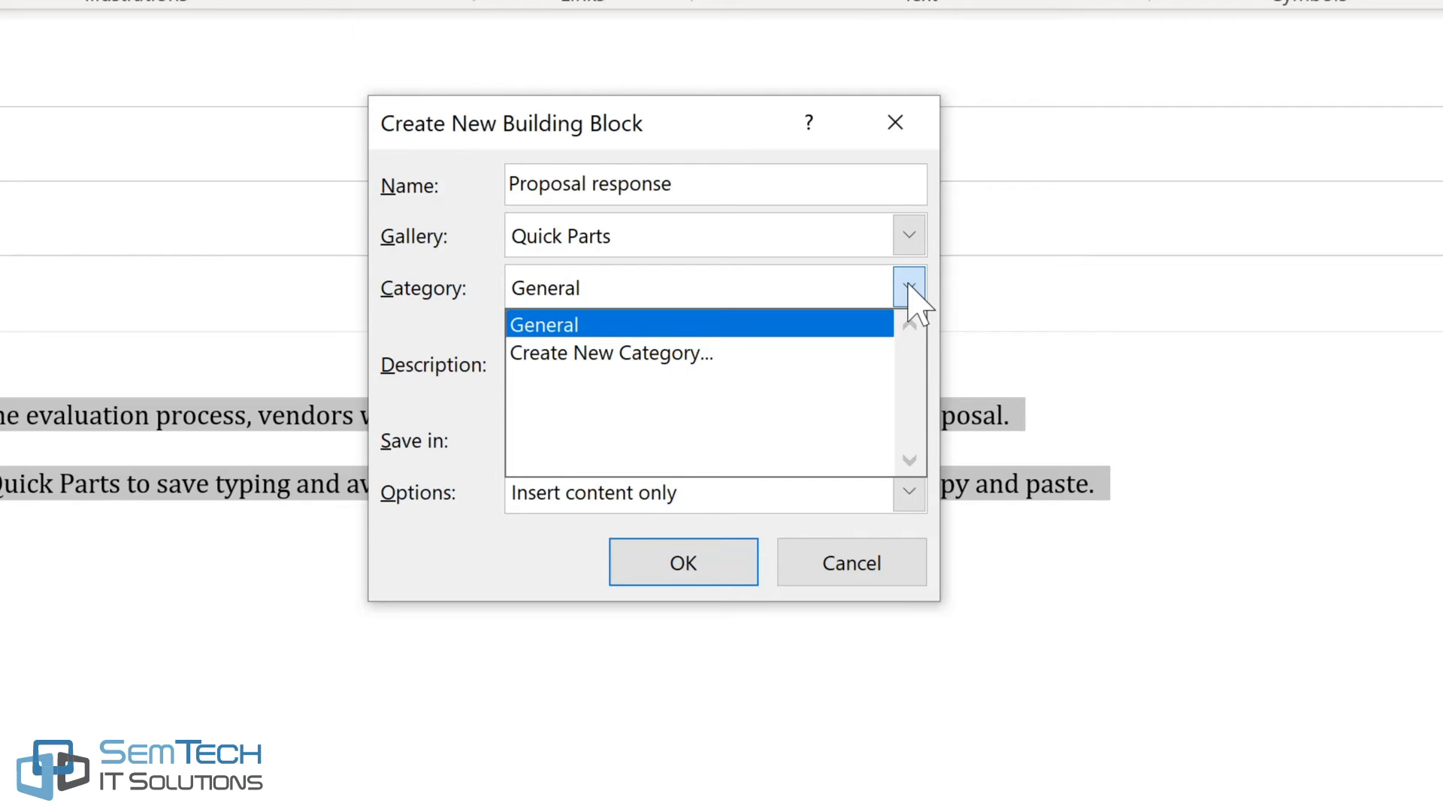
{"action": "left_click", "coordinate": [611, 353]}
{"action": "type", "text": "Pro"}
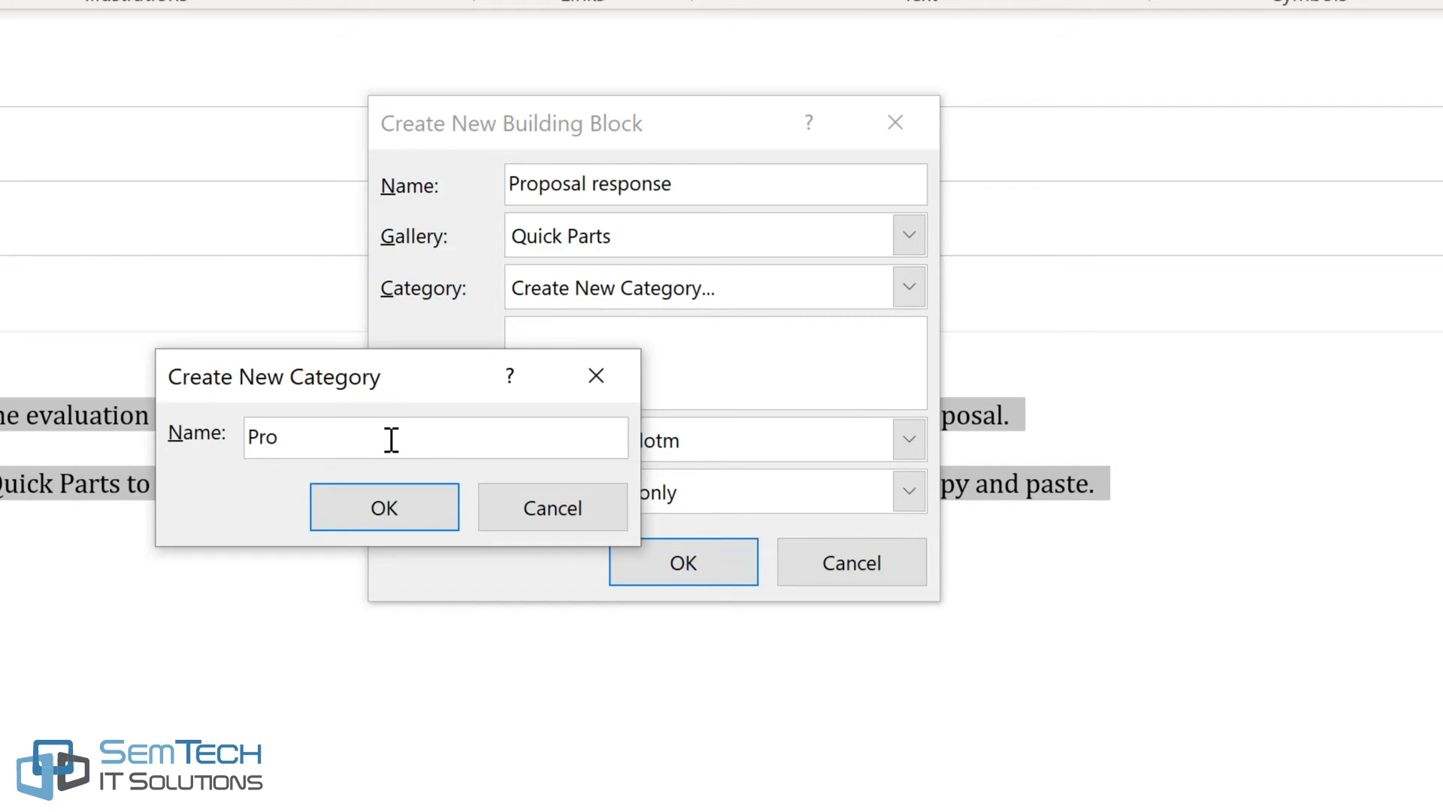
{"action": "type", "text": "posals"}
{"action": "key", "text": "Return"}
Describe the building block as "Response to project proposals", keep the Insert content only option, and save it
{"action": "left_click", "coordinate": [567, 335]}
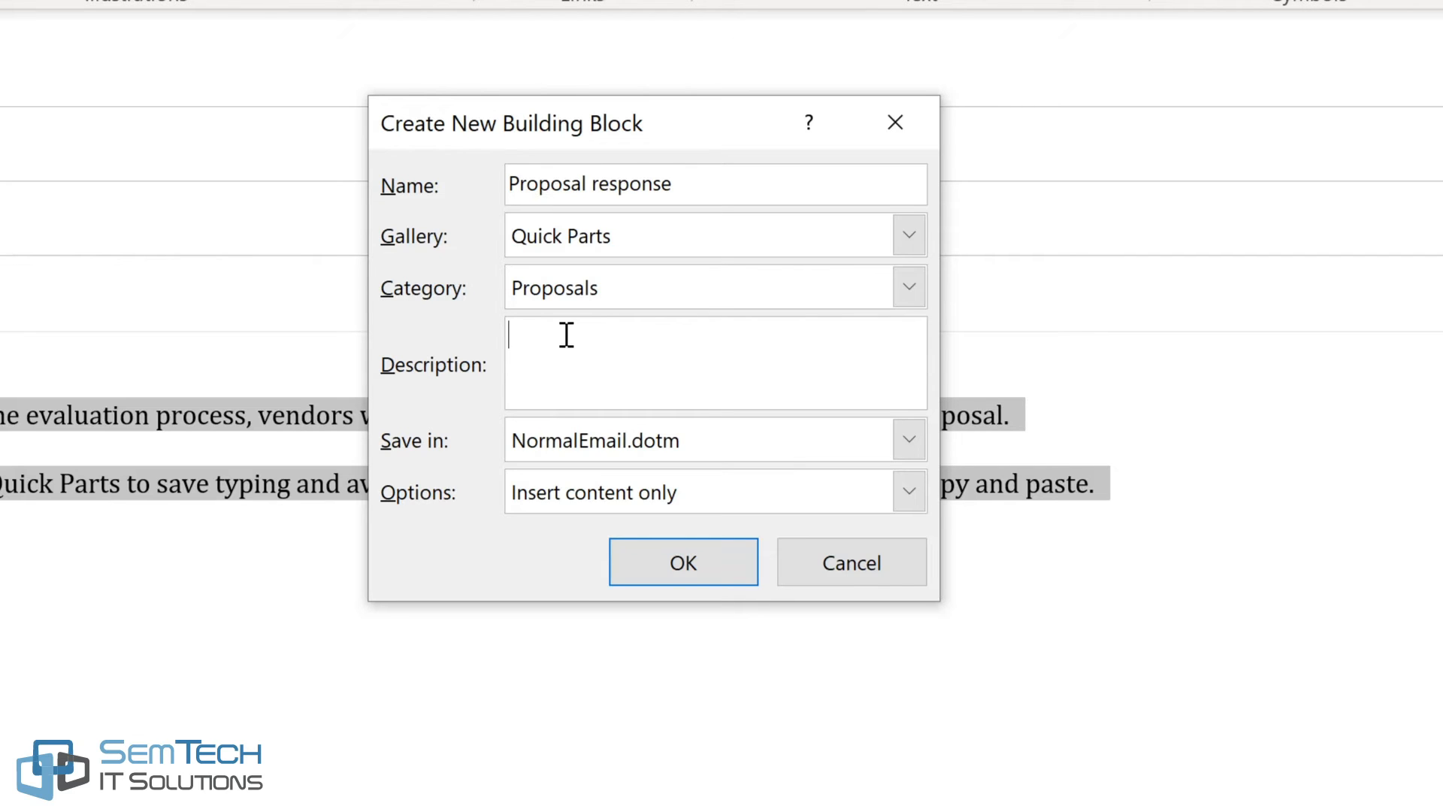
{"action": "type", "text": "Response to project proposals"}
{"action": "left_click", "coordinate": [910, 493]}
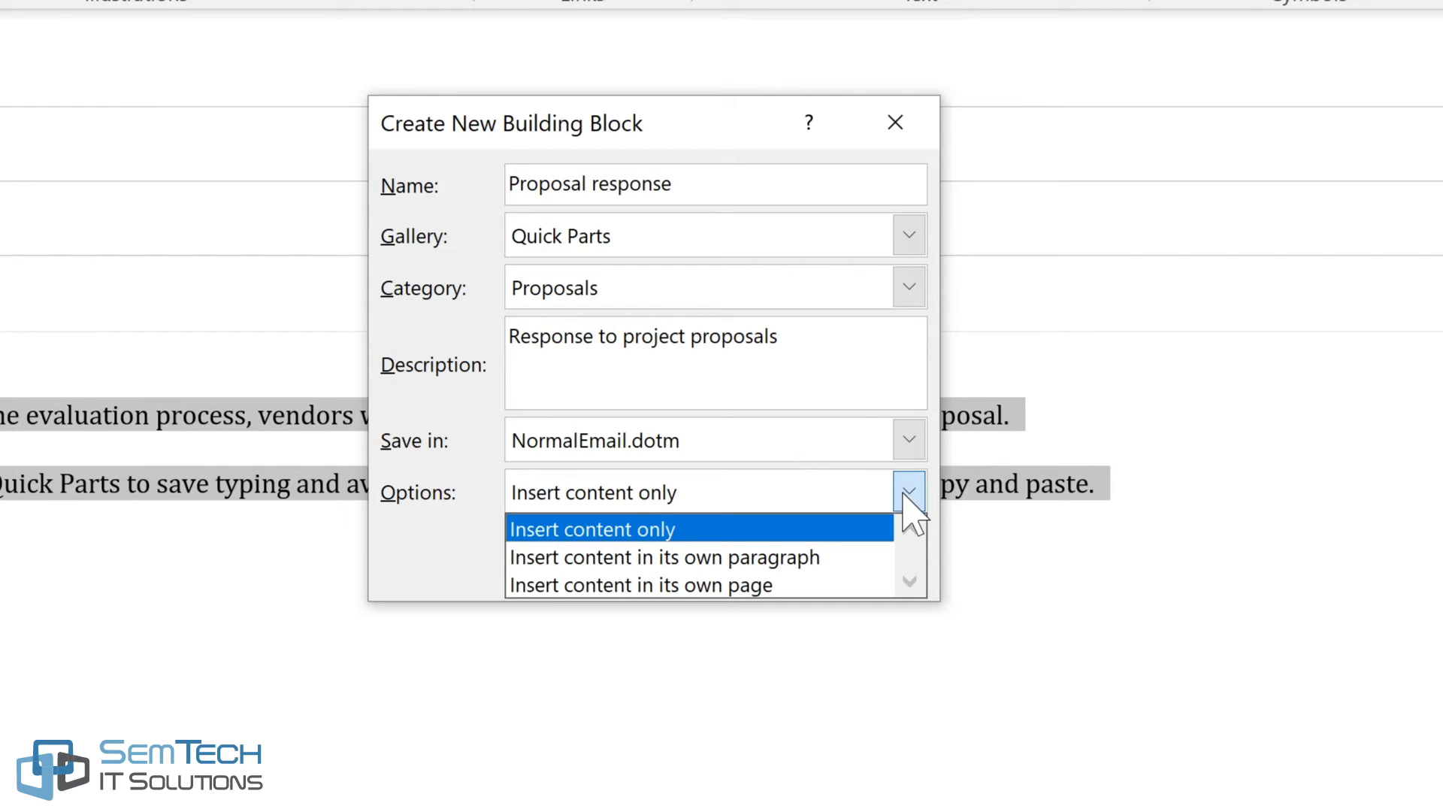
{"action": "left_click", "coordinate": [907, 493]}
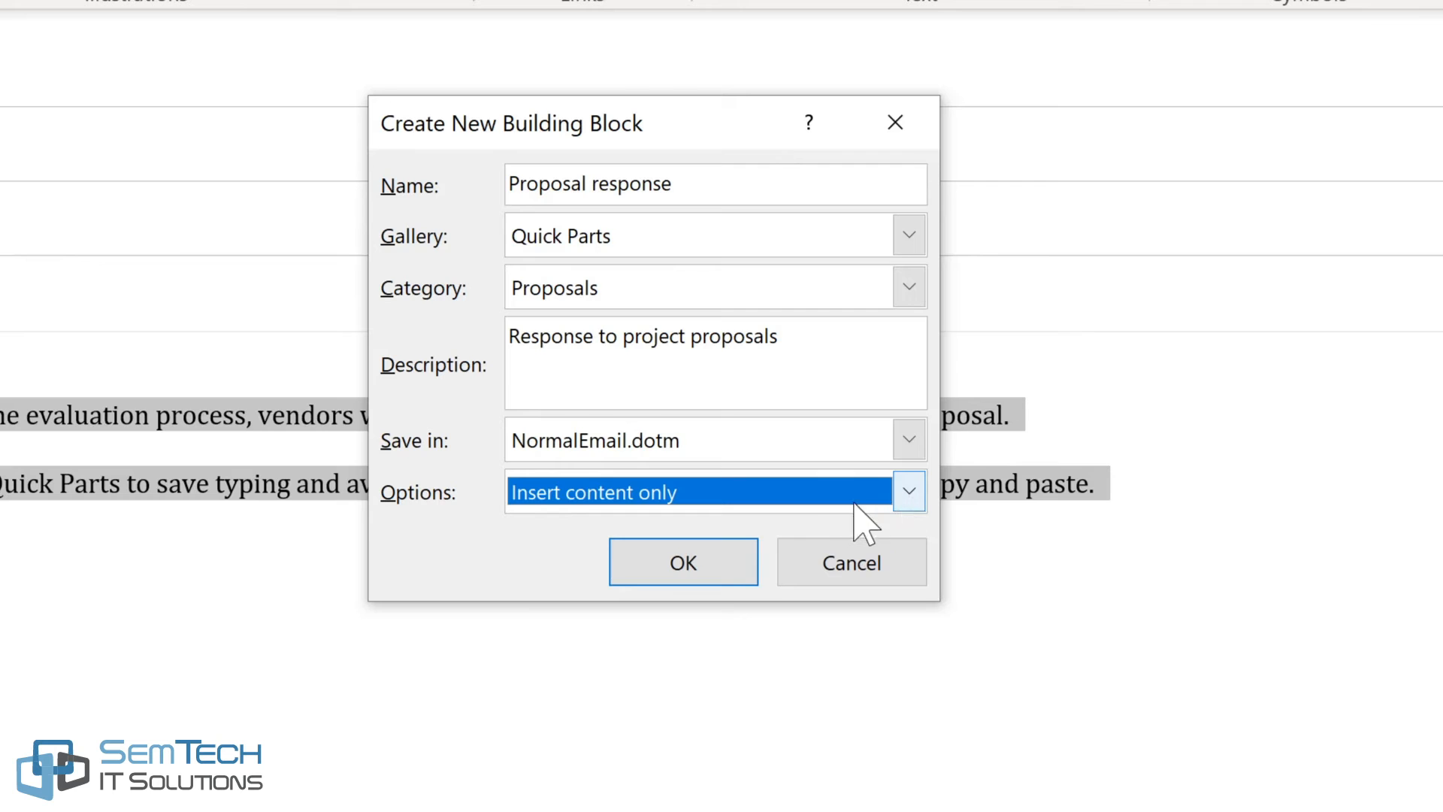
{"action": "left_click", "coordinate": [684, 569]}
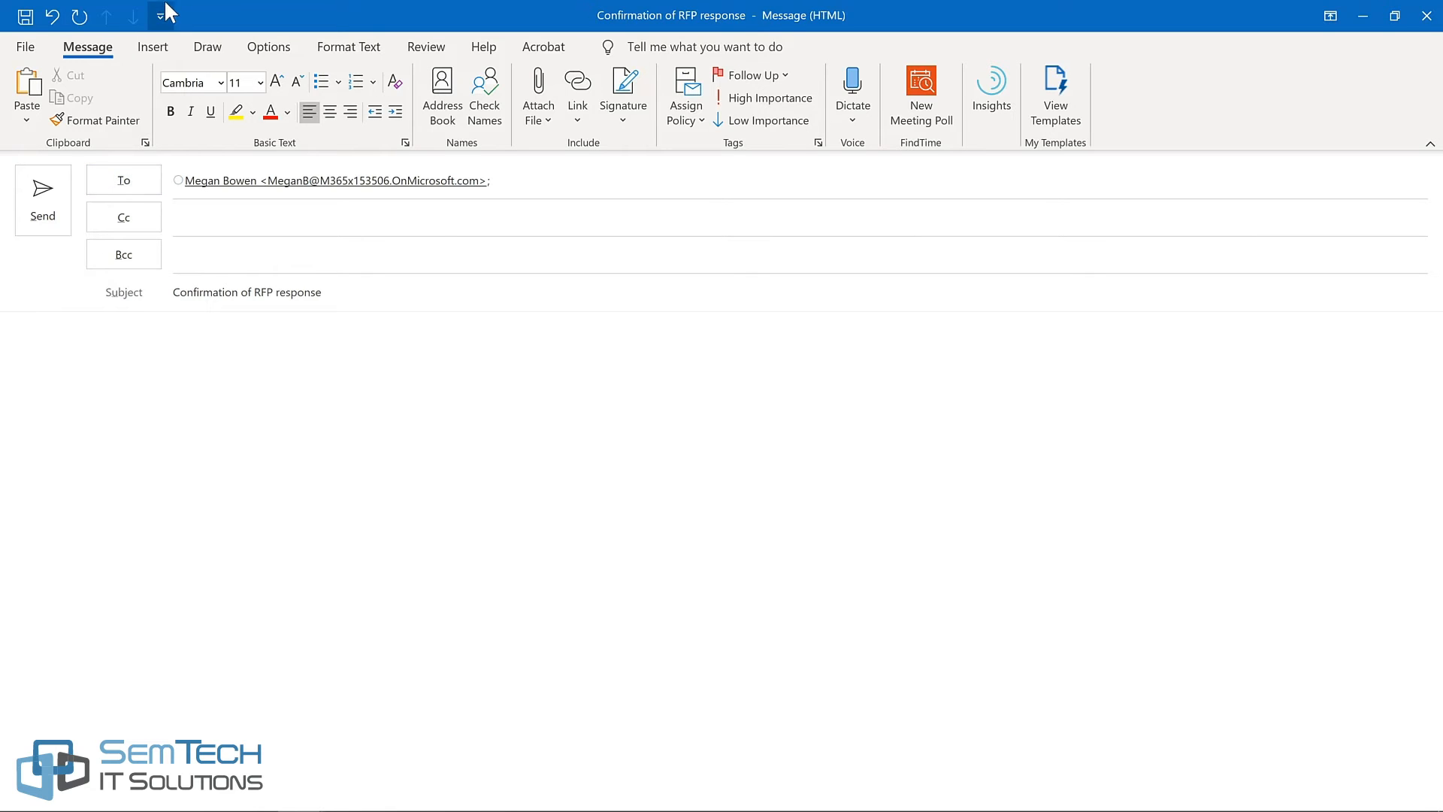
Insert the Proposal response Quick Part into the body of the "Confirmation of RFP response" message
{"action": "left_click", "coordinate": [156, 50]}
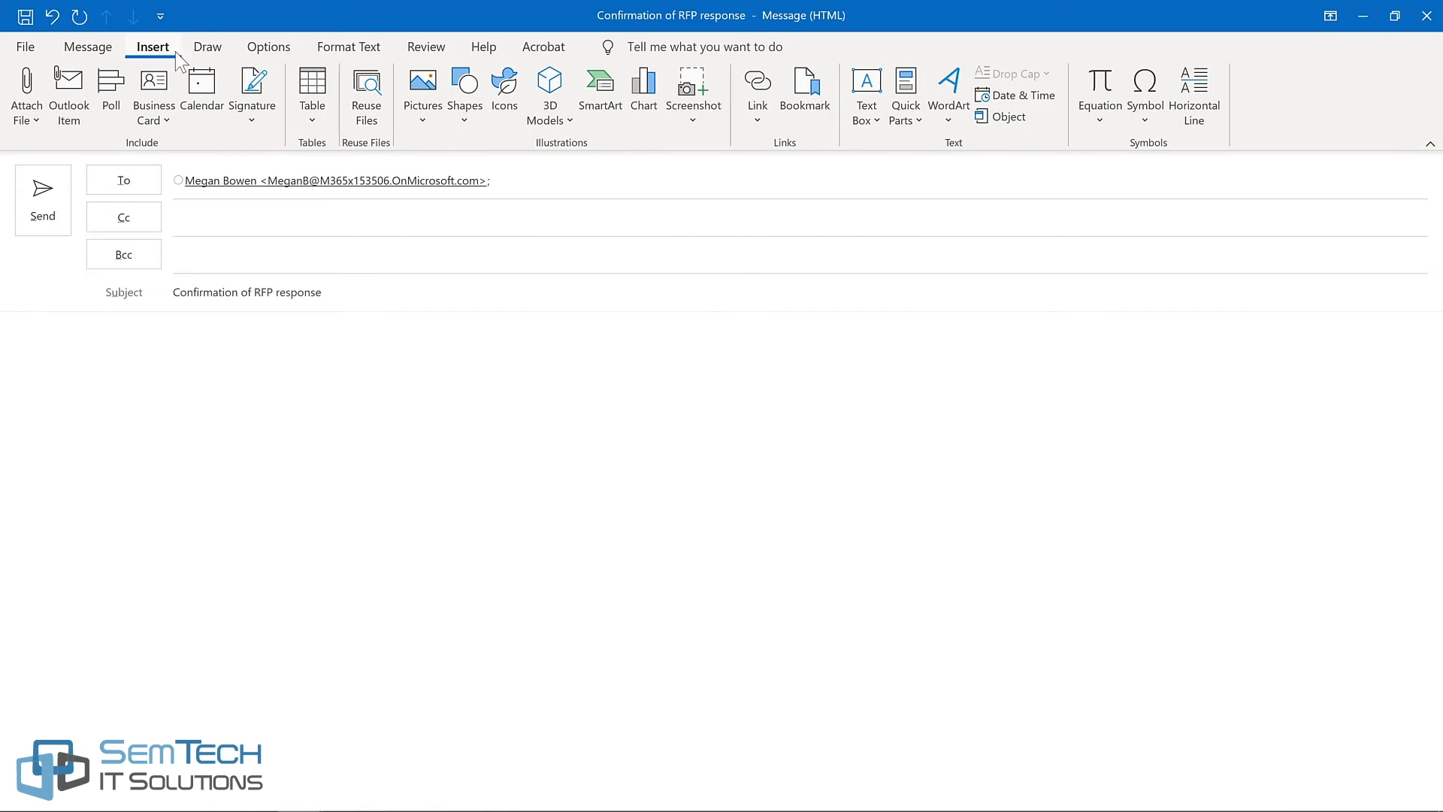
{"action": "left_click", "coordinate": [904, 133]}
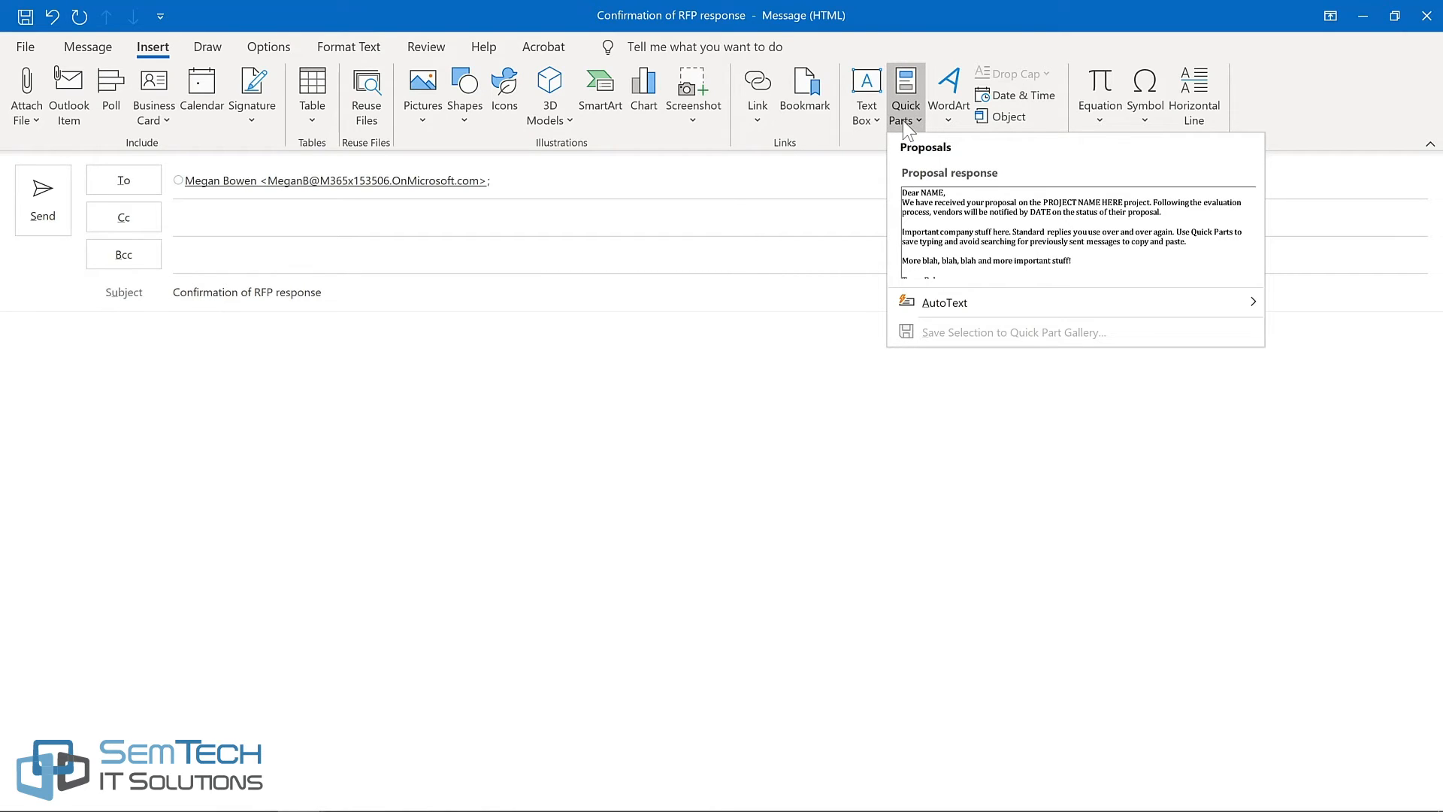
{"action": "left_click", "coordinate": [965, 209]}
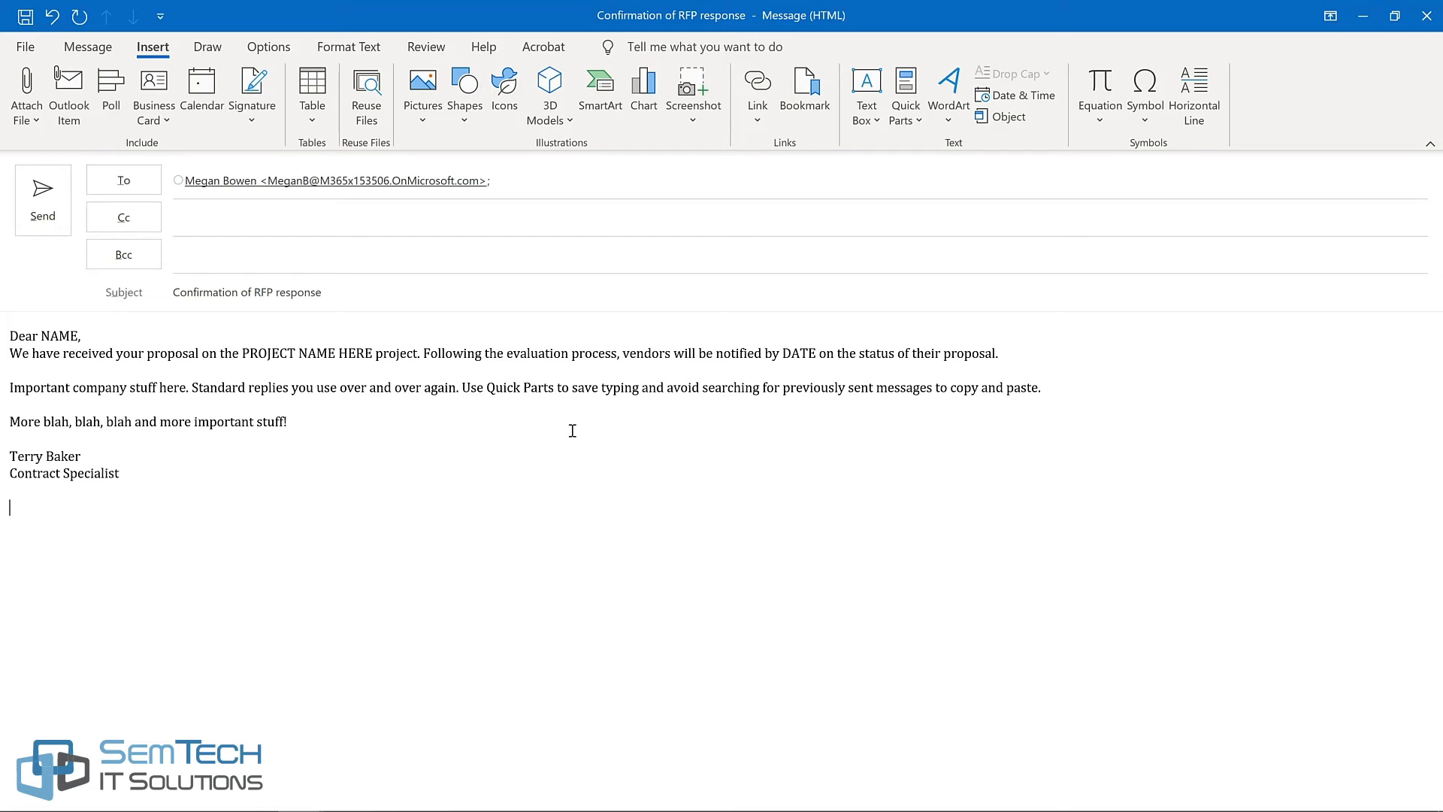
Open the building block organizer from the Proposal response Quick Part to manage or delete saved entries
{"action": "left_click", "coordinate": [905, 106]}
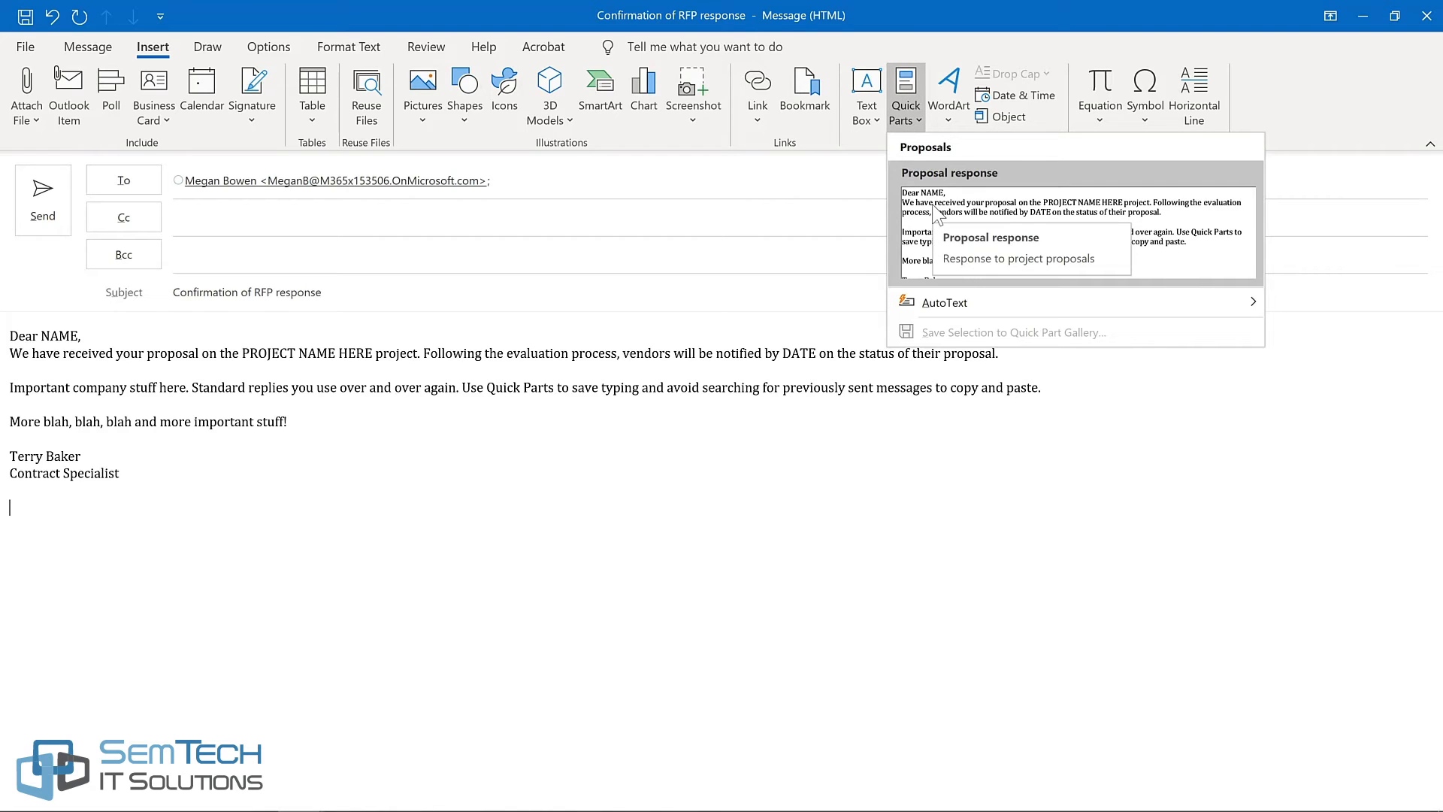
{"action": "right_click", "coordinate": [937, 214]}
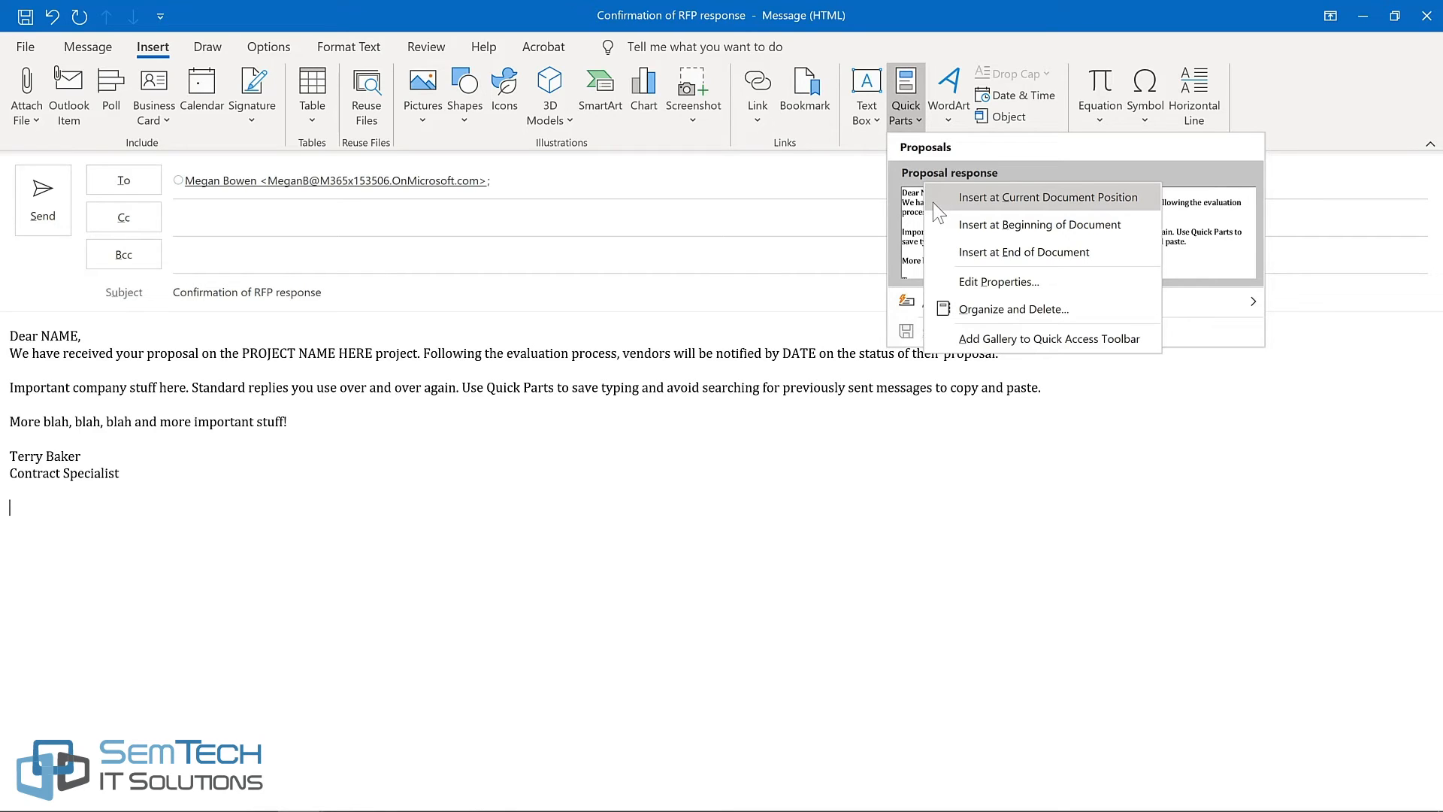
{"action": "left_click", "coordinate": [968, 307]}
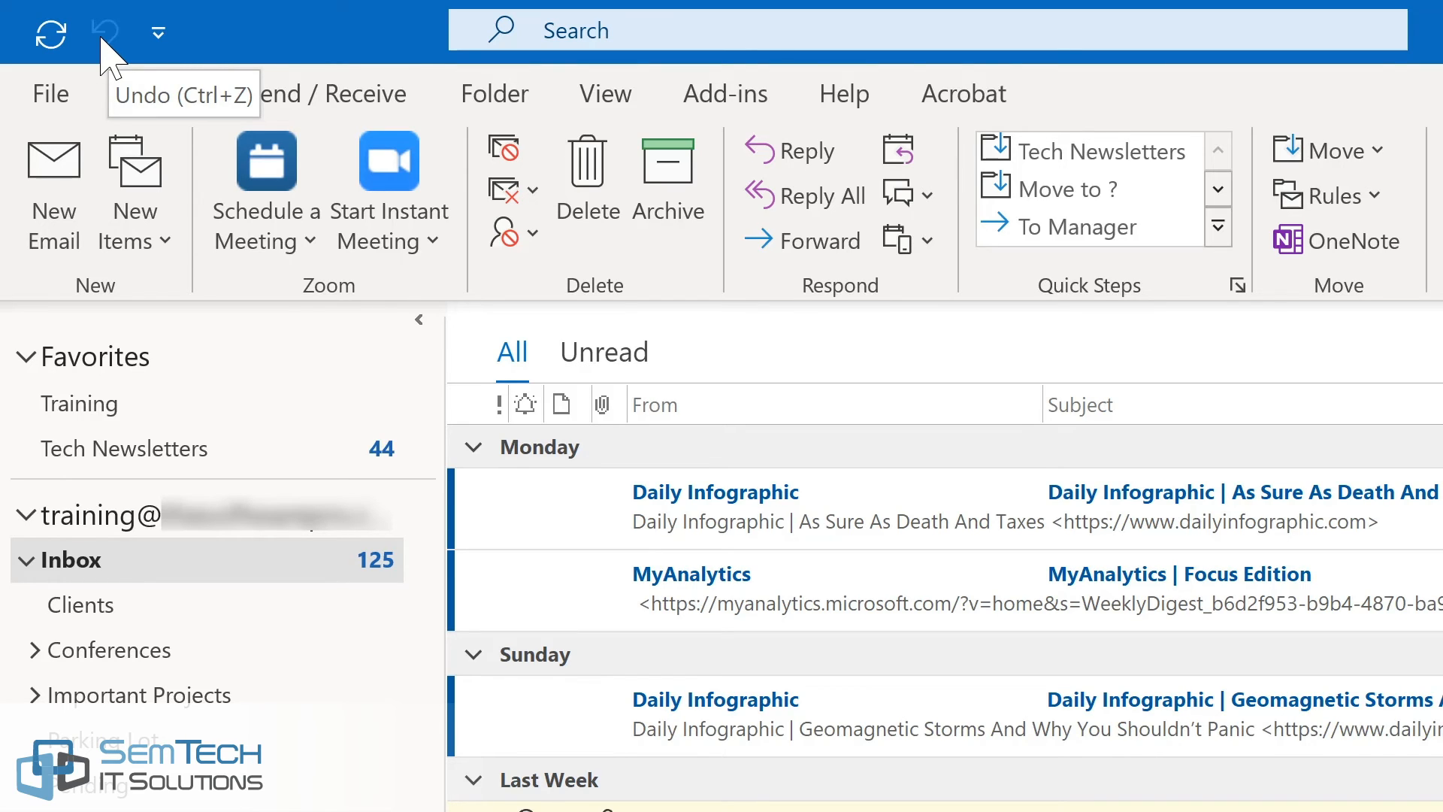
Add the Reply, Reply All and Forward commands to the main window's Quick Access Toolbar
{"action": "left_click", "coordinate": [159, 34]}
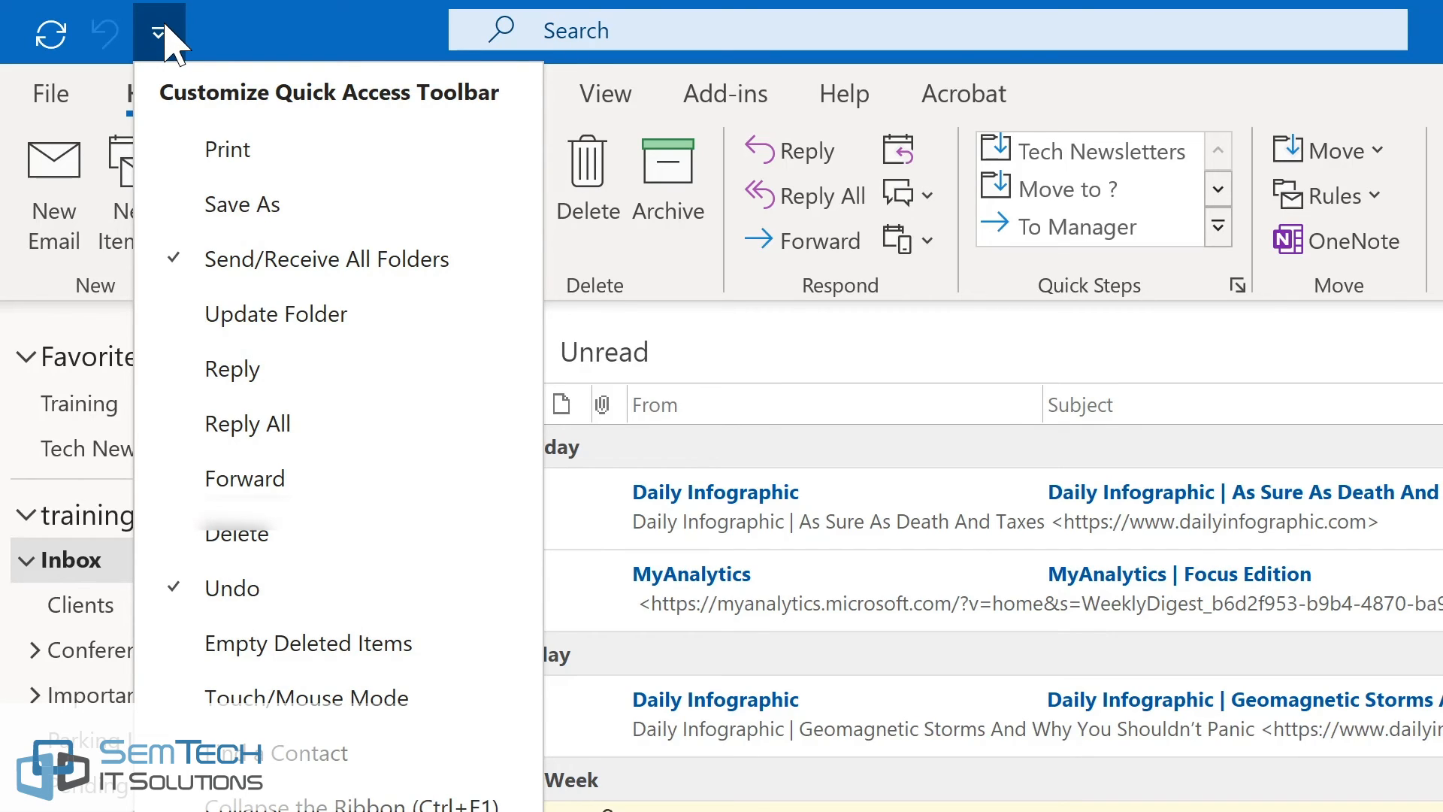
{"action": "left_click", "coordinate": [223, 367]}
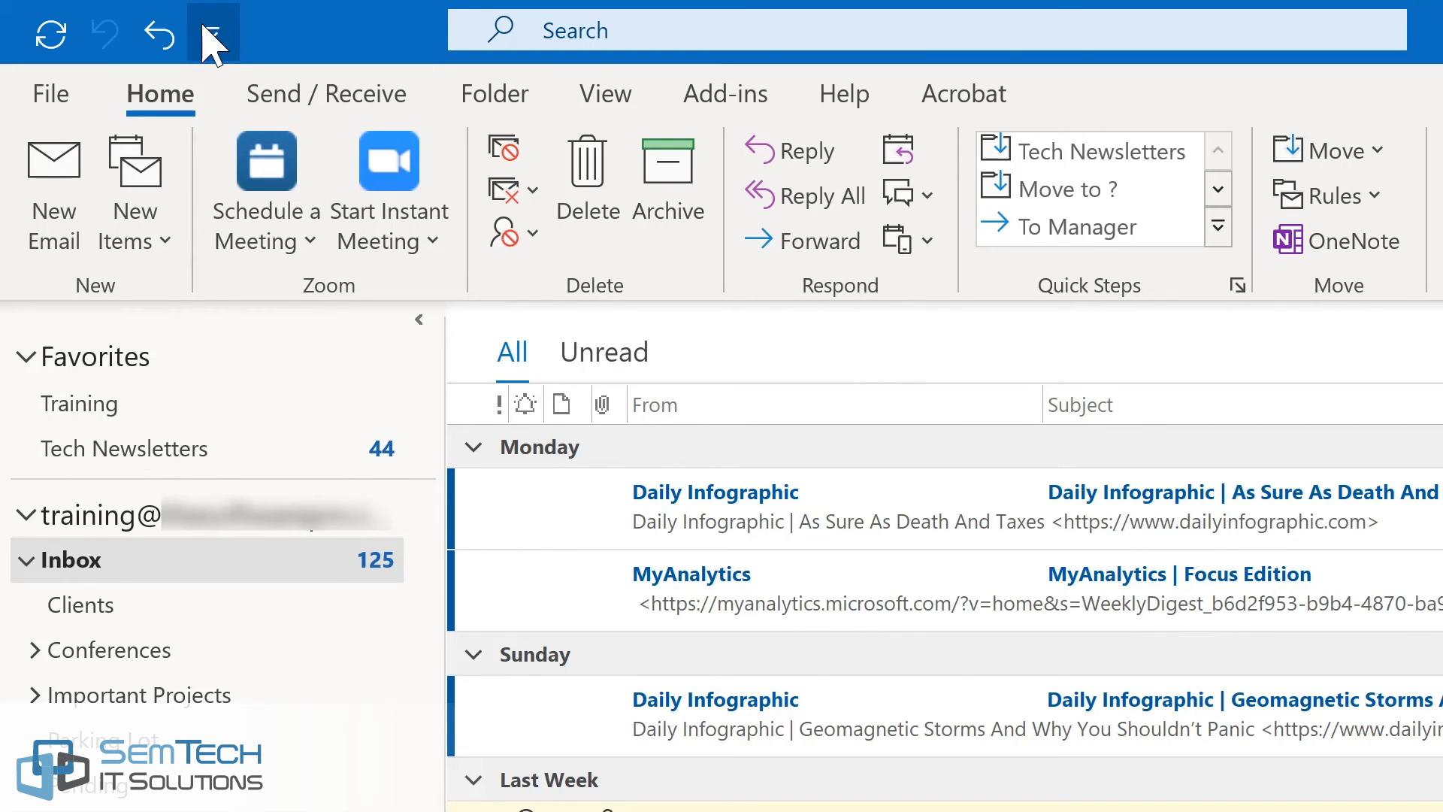
{"action": "left_click", "coordinate": [218, 38]}
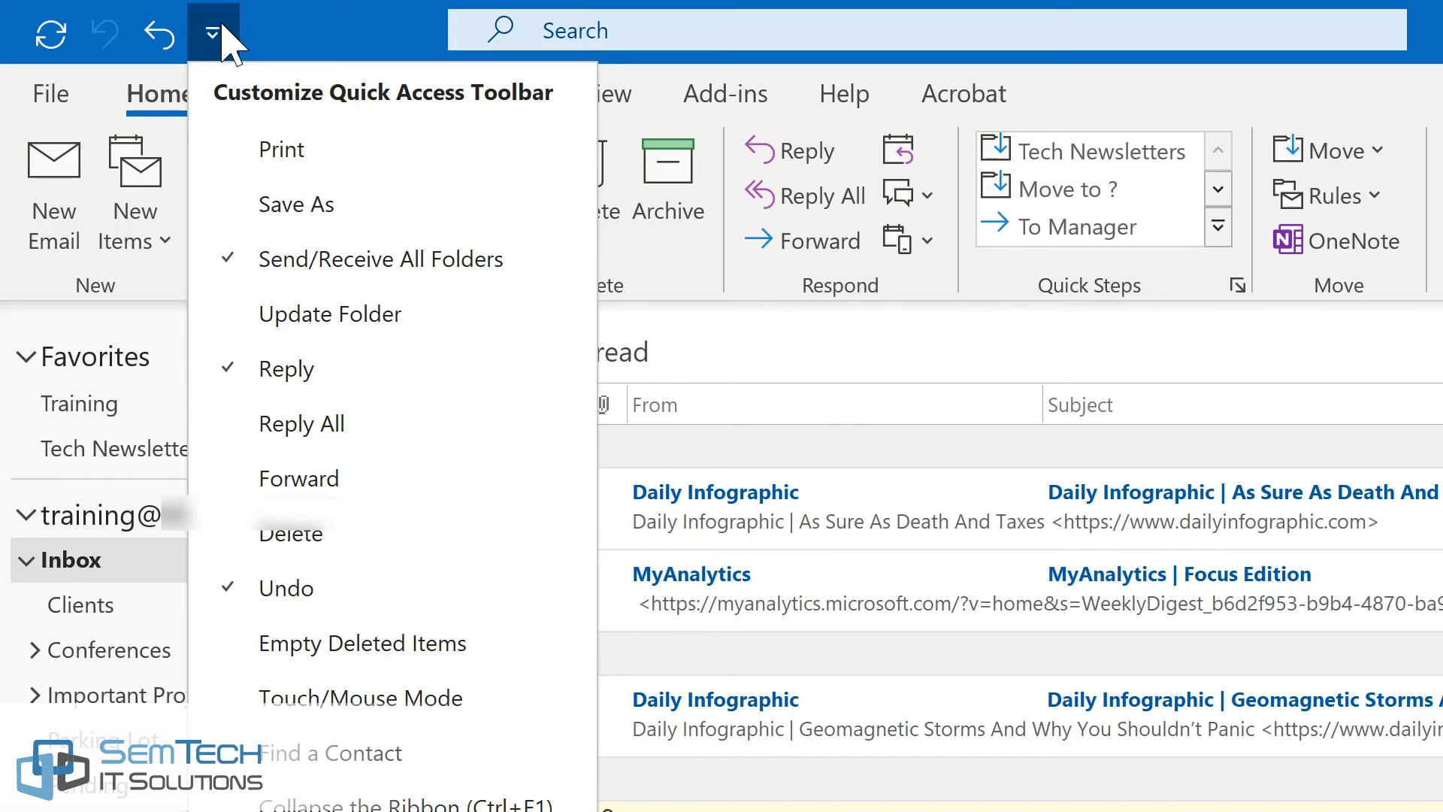
{"action": "left_click", "coordinate": [264, 425]}
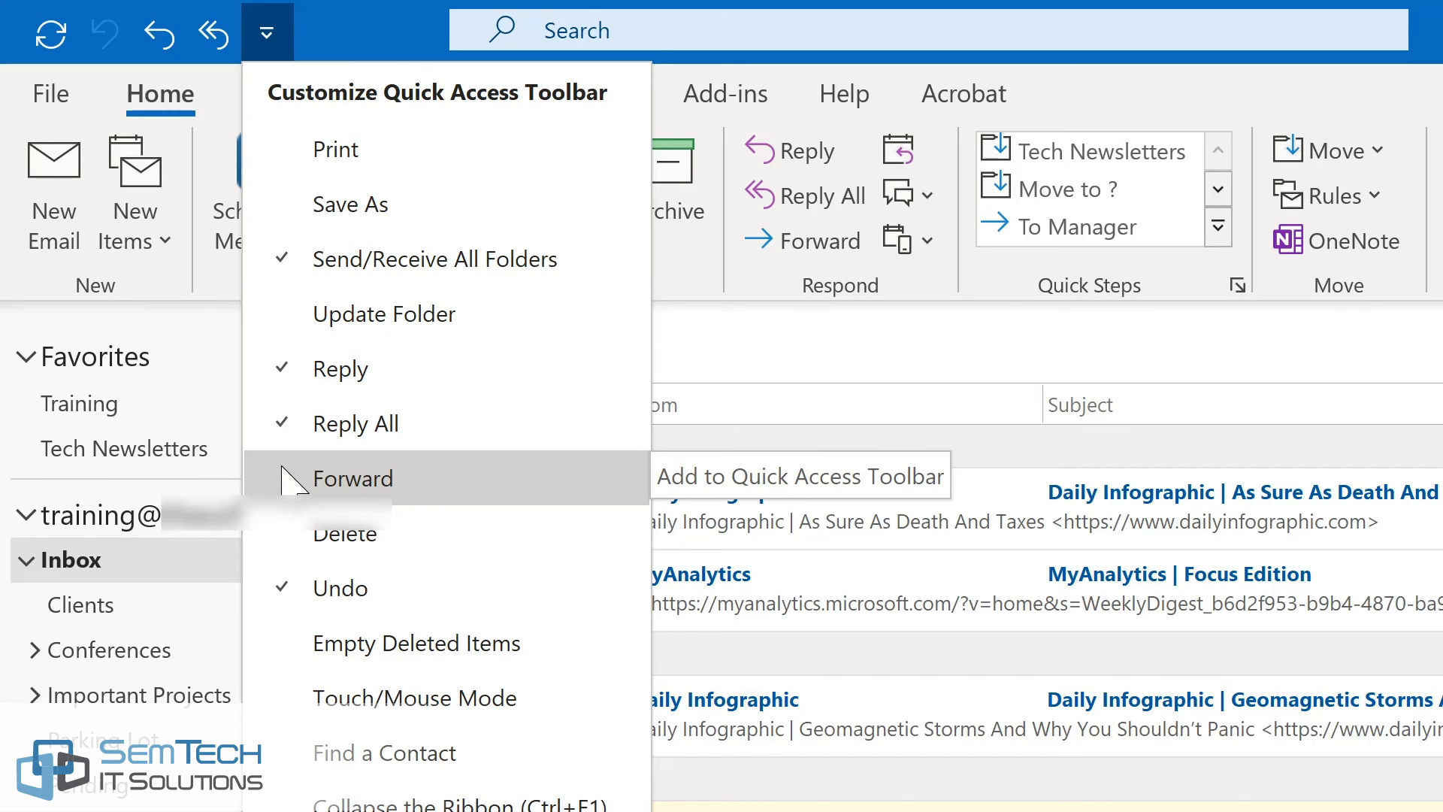
{"action": "left_click", "coordinate": [284, 478]}
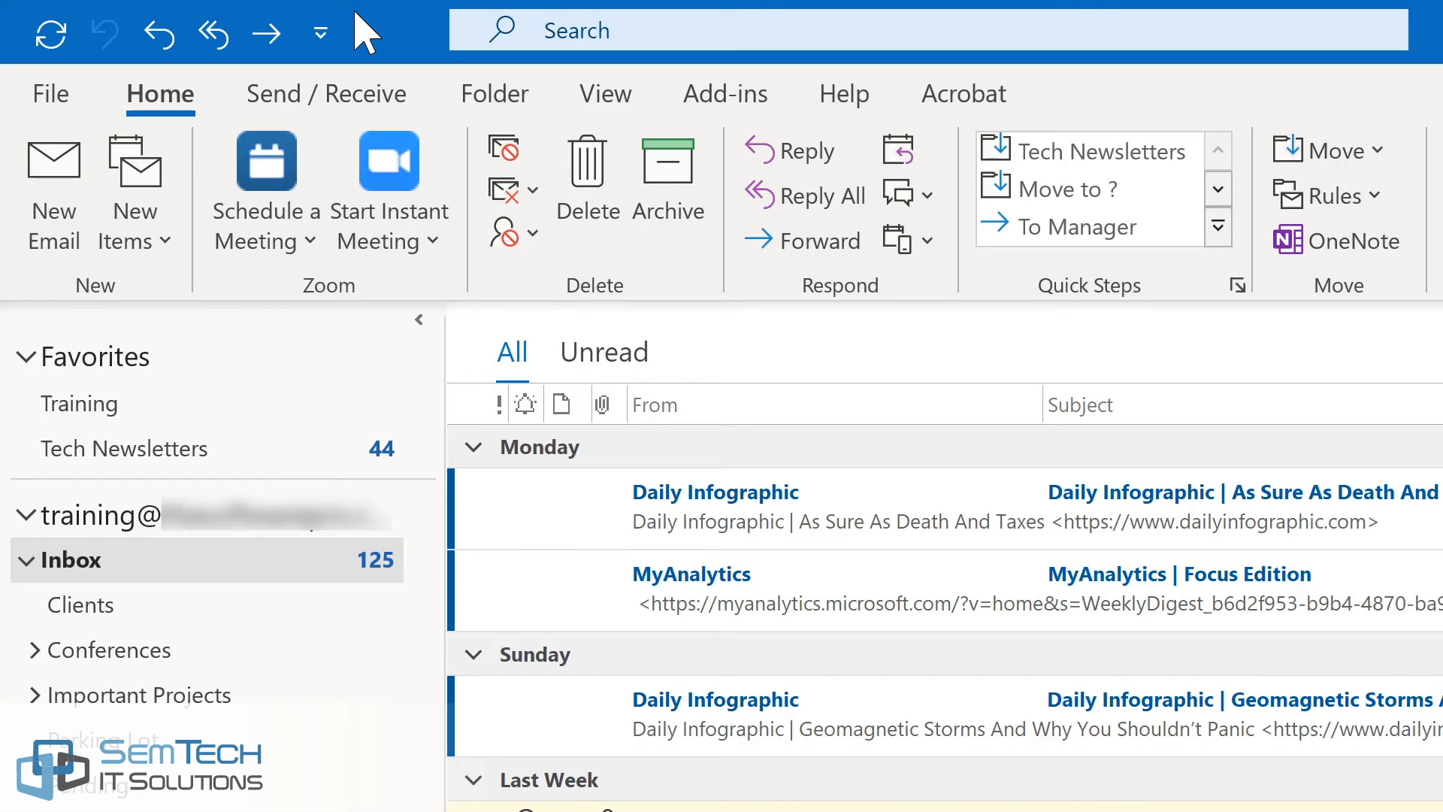
Create a new email message and add the Quick Parts command to its Quick Access Toolbar
{"action": "key", "text": "ctrl+n"}
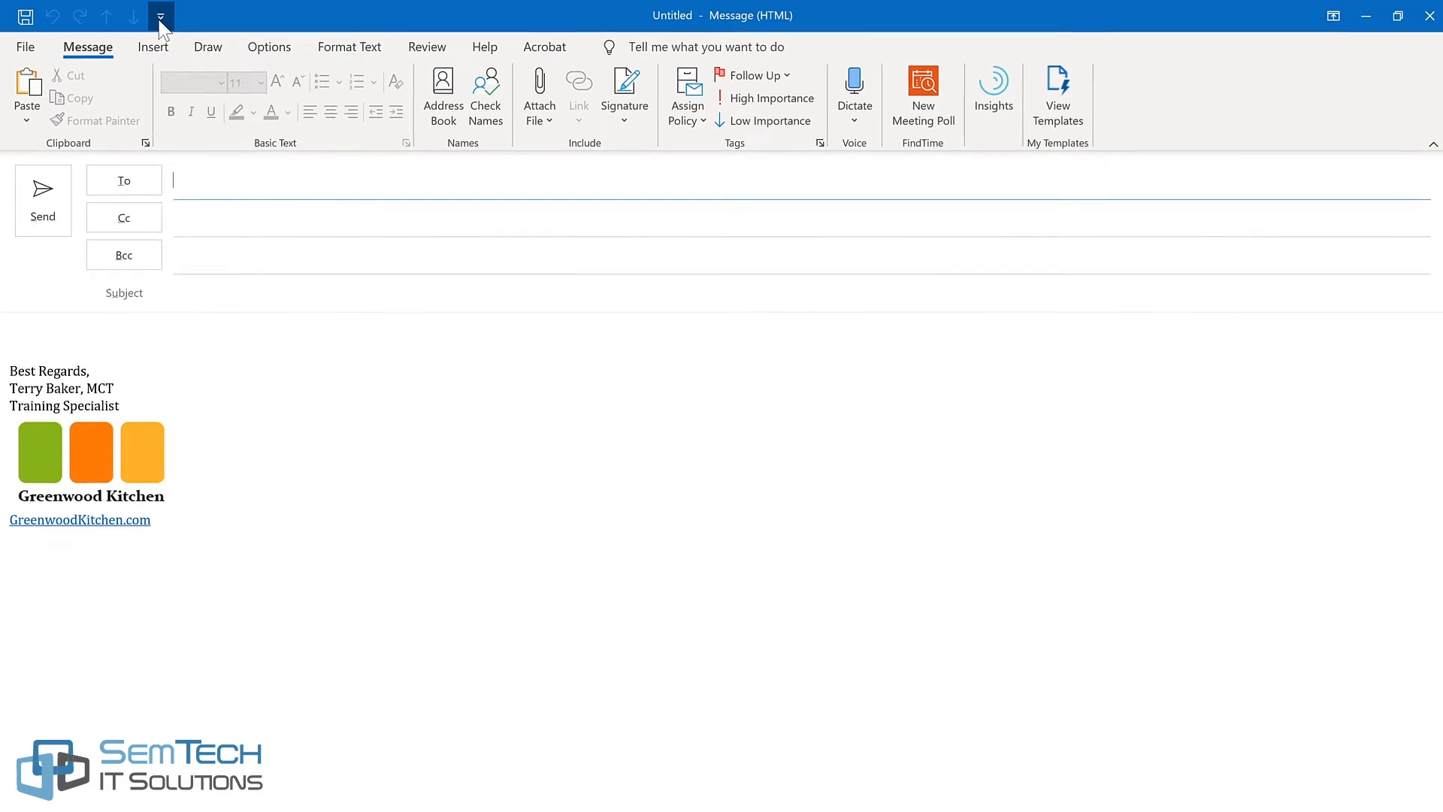
{"action": "left_click", "coordinate": [160, 18]}
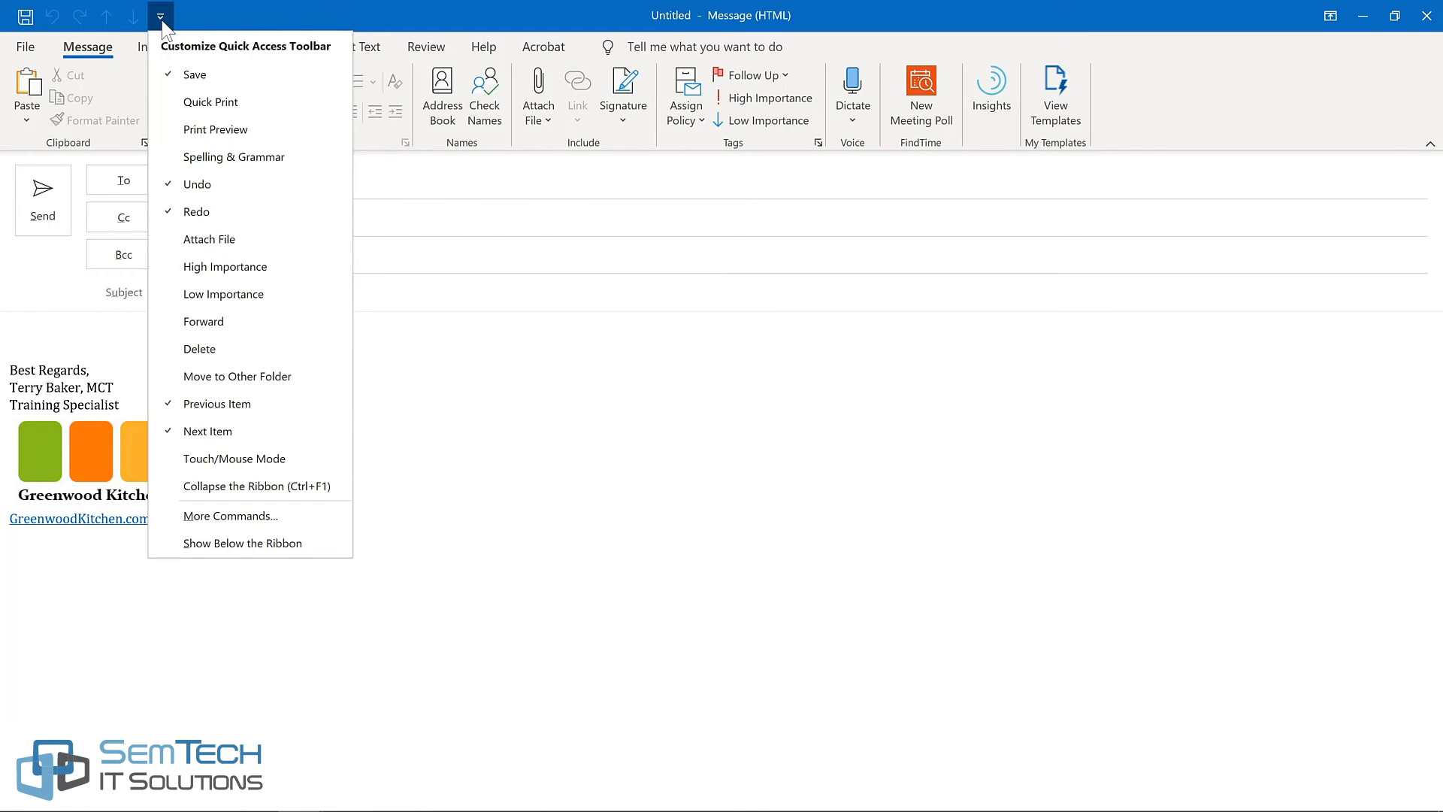
{"action": "left_click", "coordinate": [162, 21]}
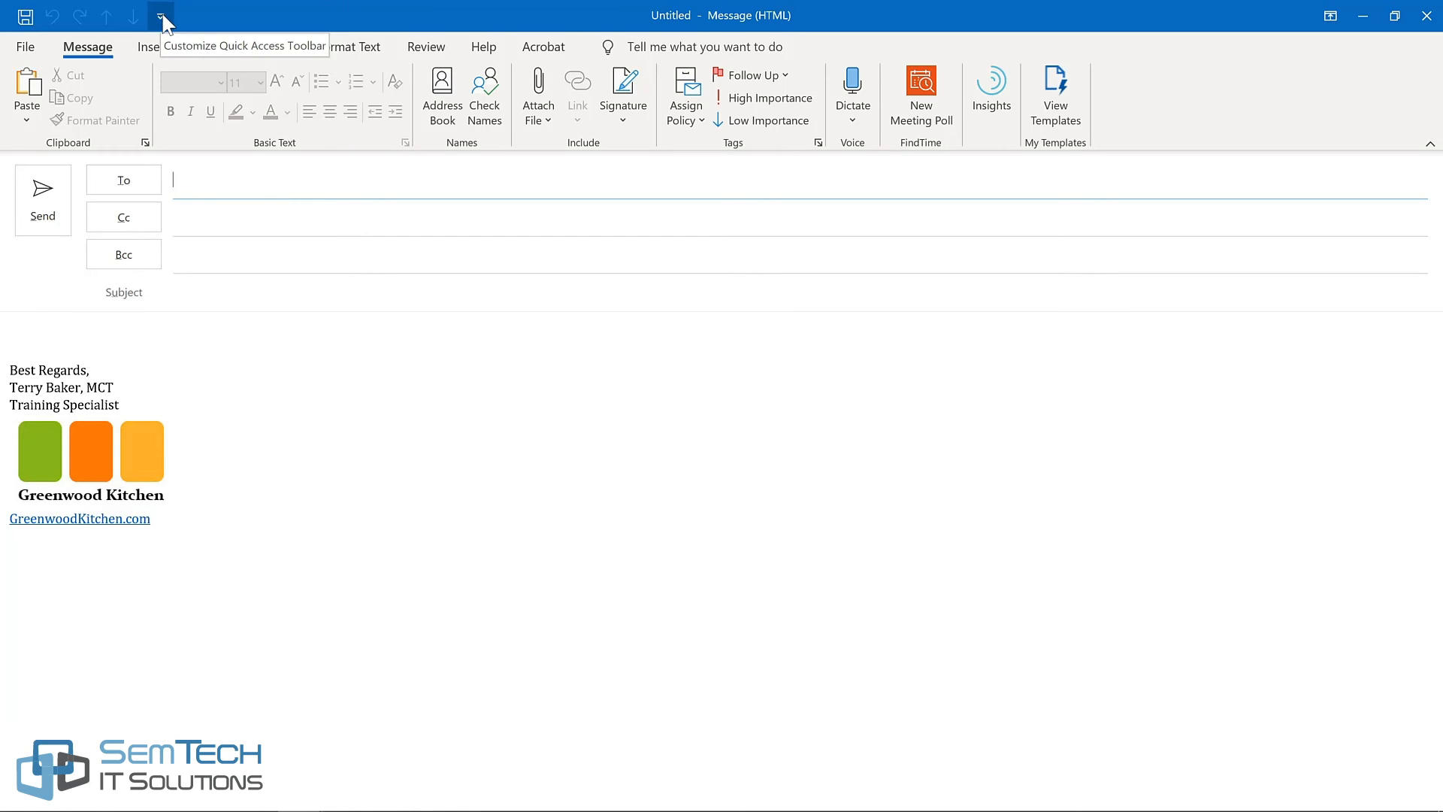
{"action": "left_click", "coordinate": [56, 320]}
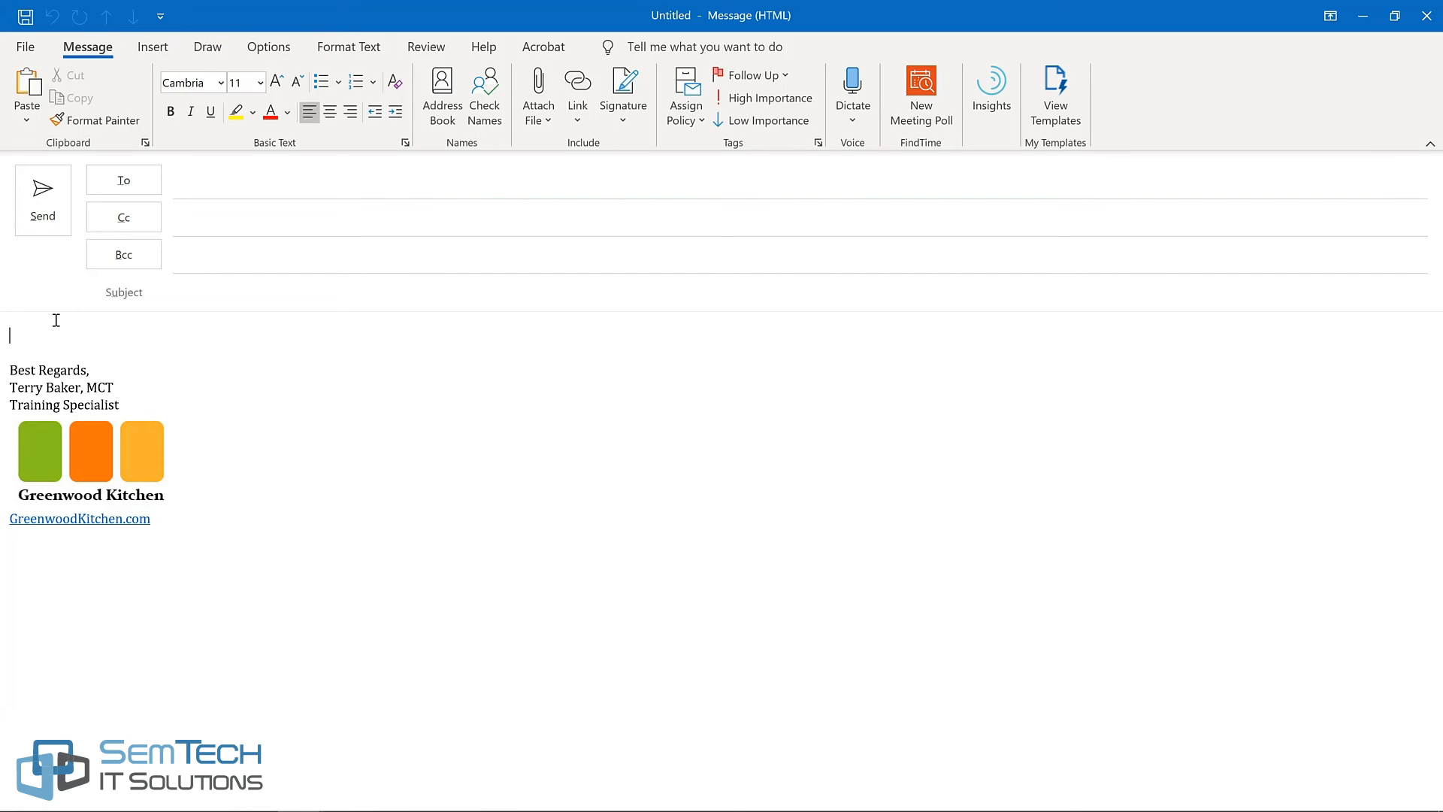
{"action": "left_click", "coordinate": [149, 51]}
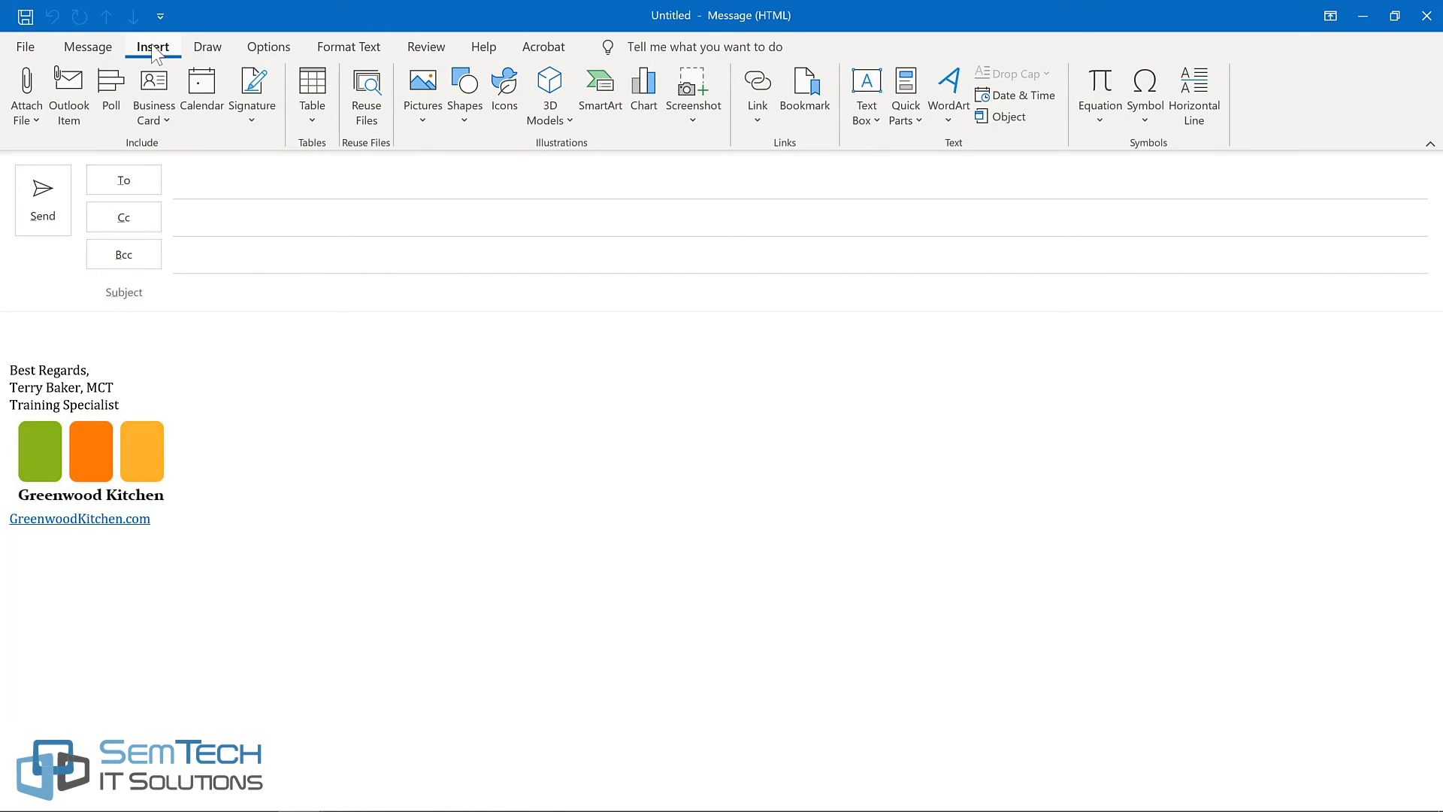
{"action": "right_click", "coordinate": [905, 89]}
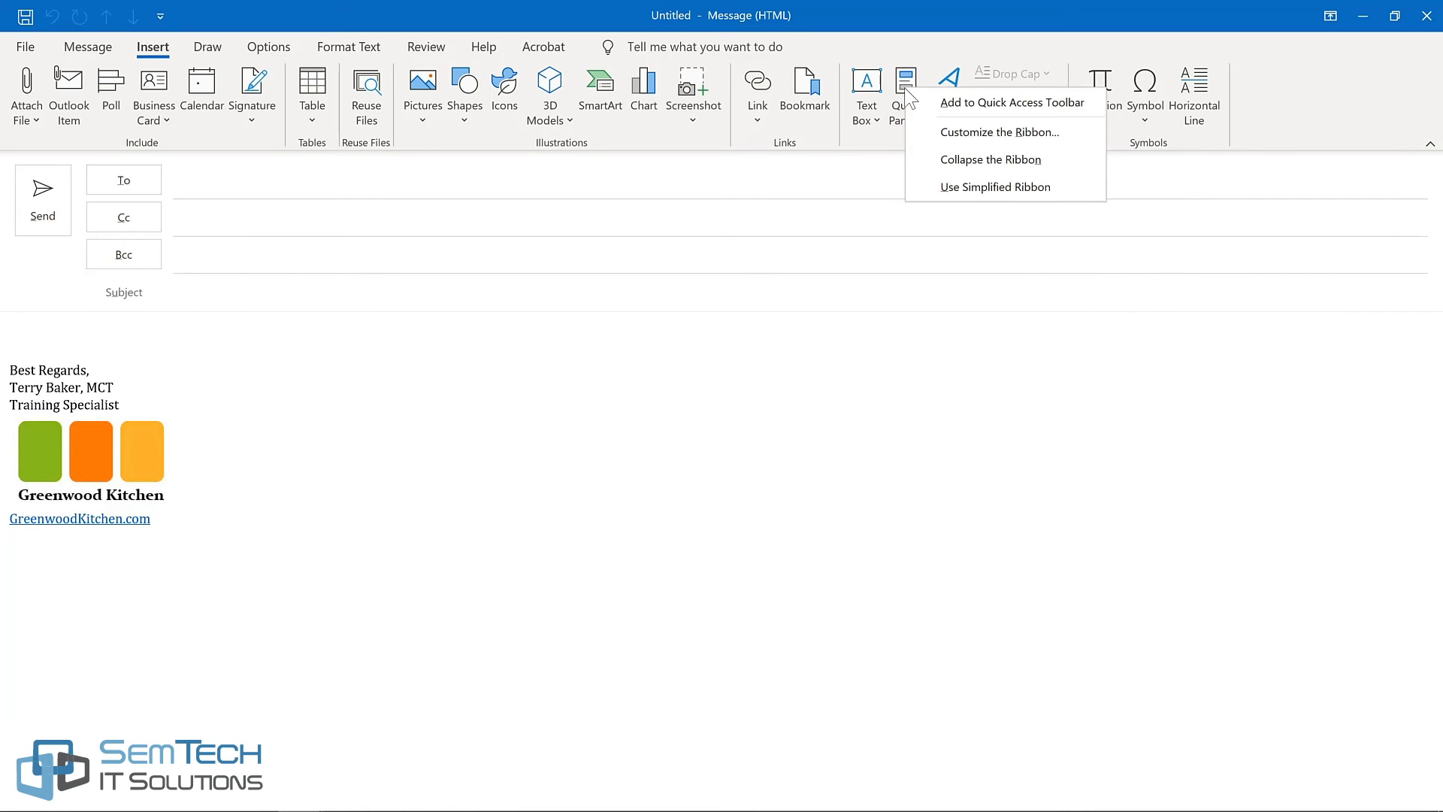
{"action": "left_click", "coordinate": [932, 113]}
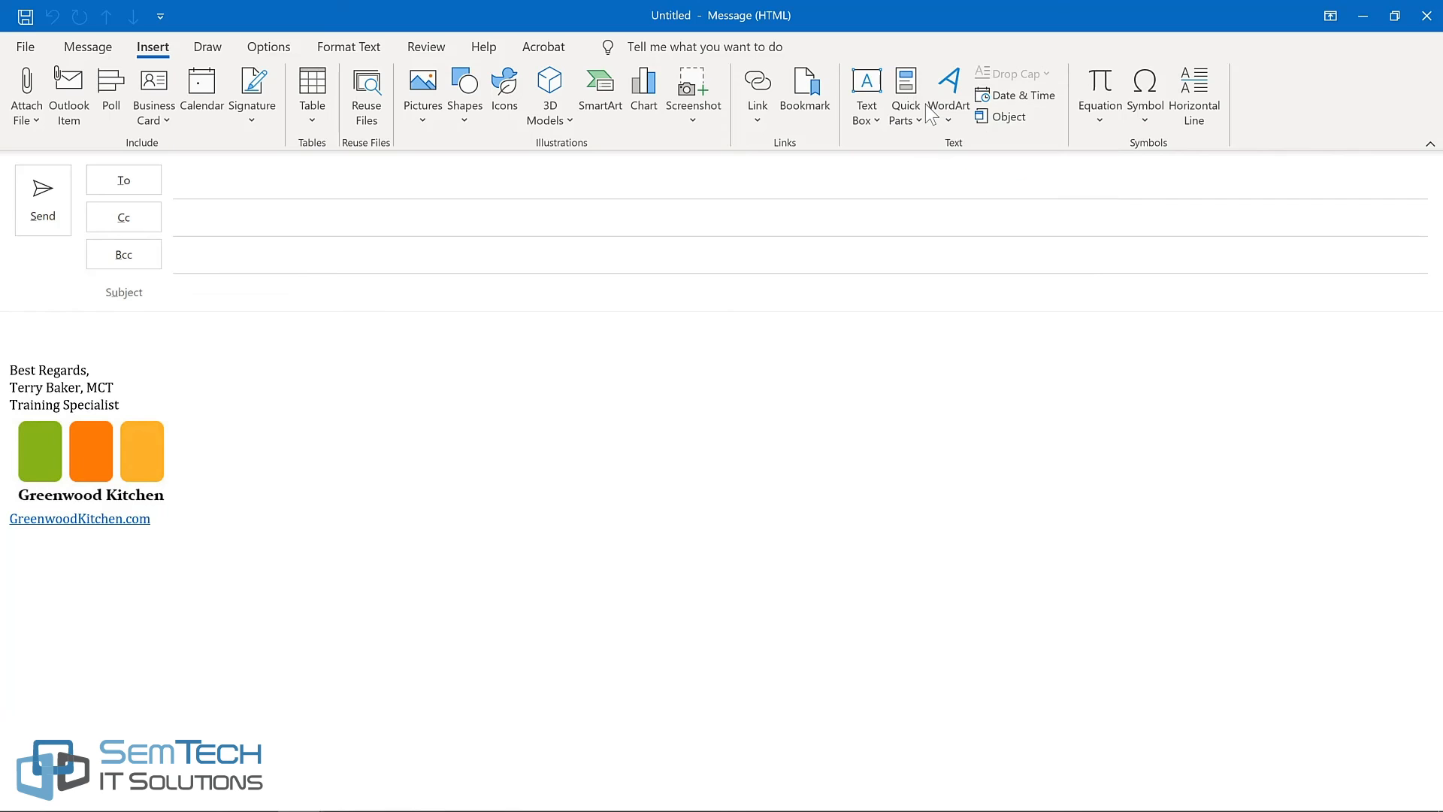
Add the Delay Delivery command to the message window's Quick Access Toolbar
{"action": "left_click", "coordinate": [264, 47]}
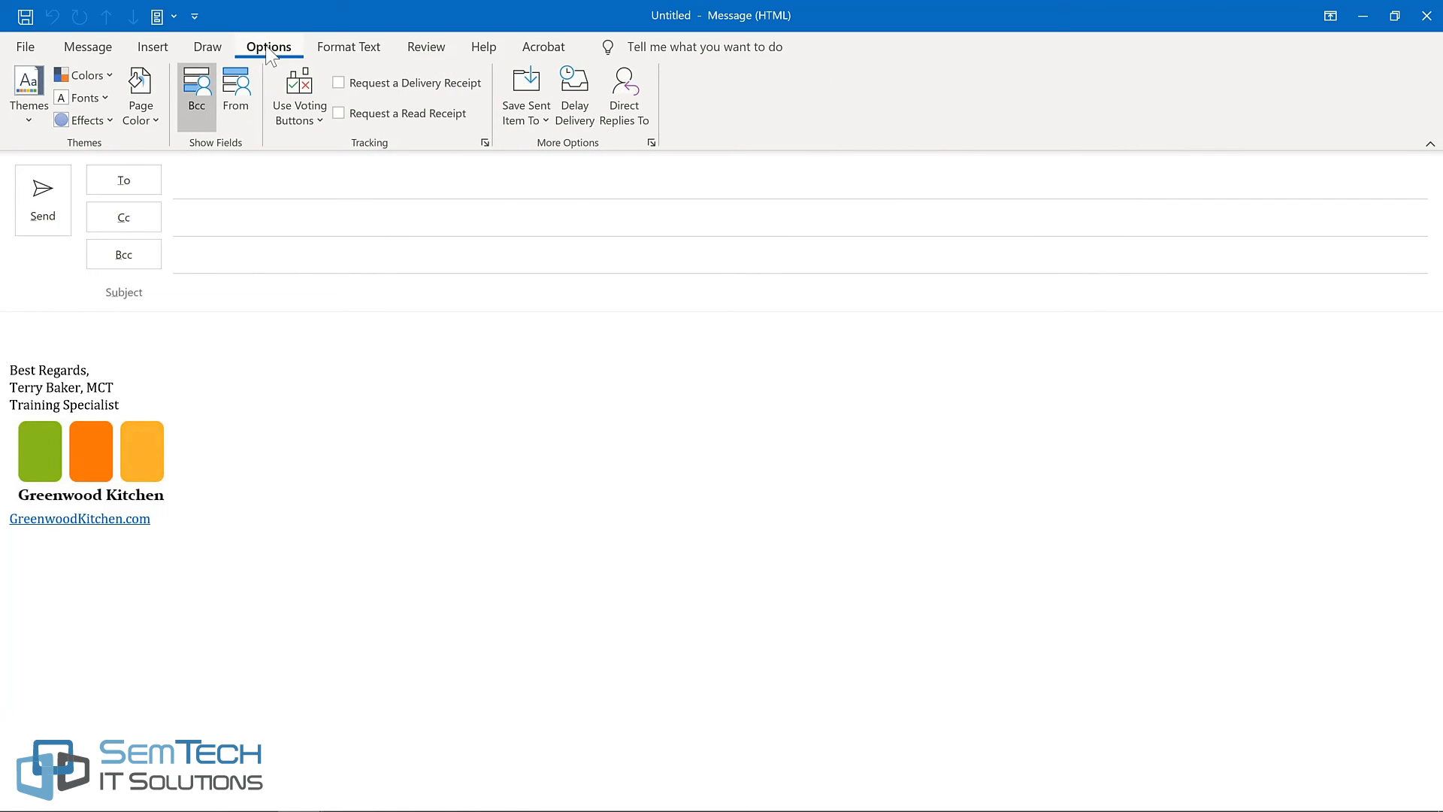
{"action": "right_click", "coordinate": [581, 95]}
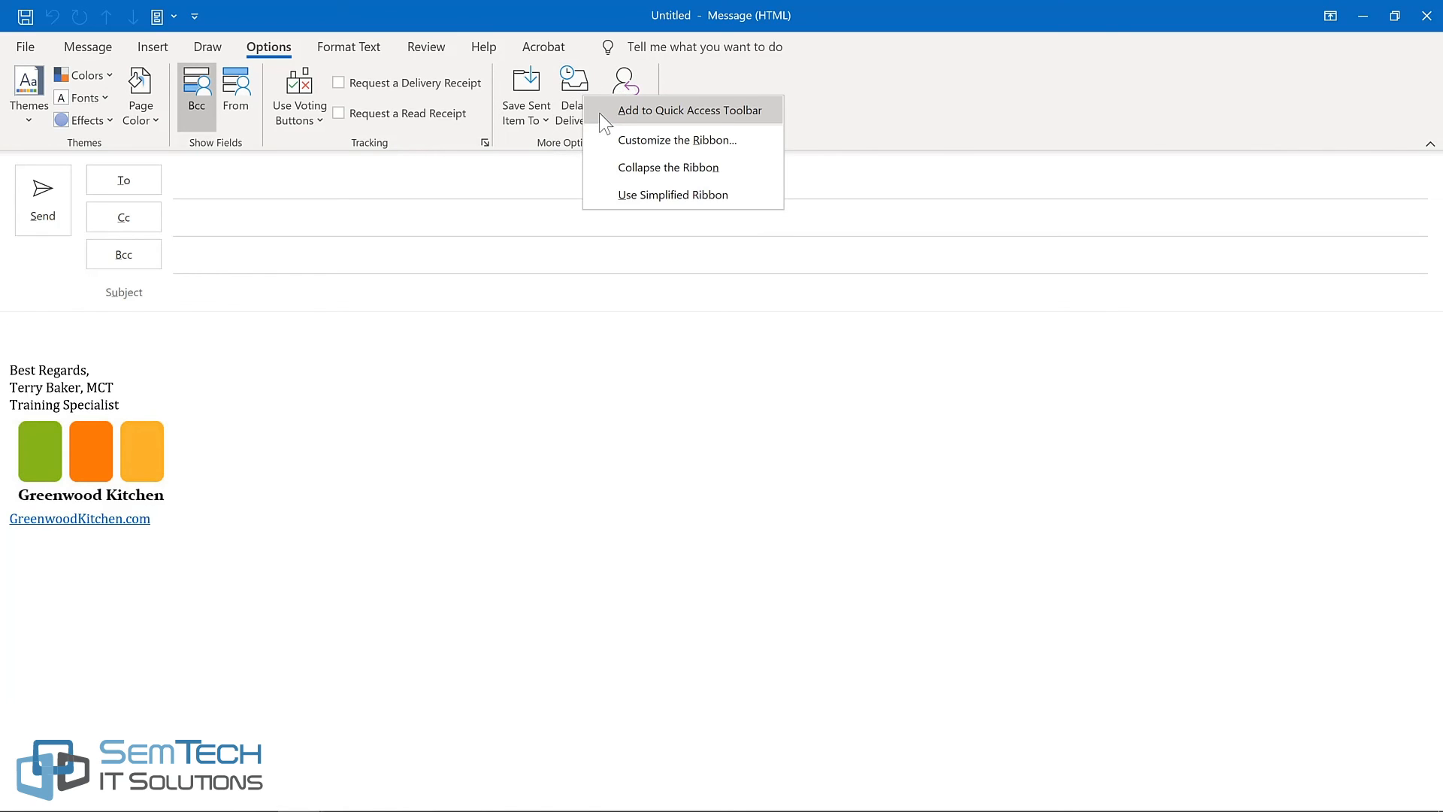
{"action": "left_click", "coordinate": [601, 105]}
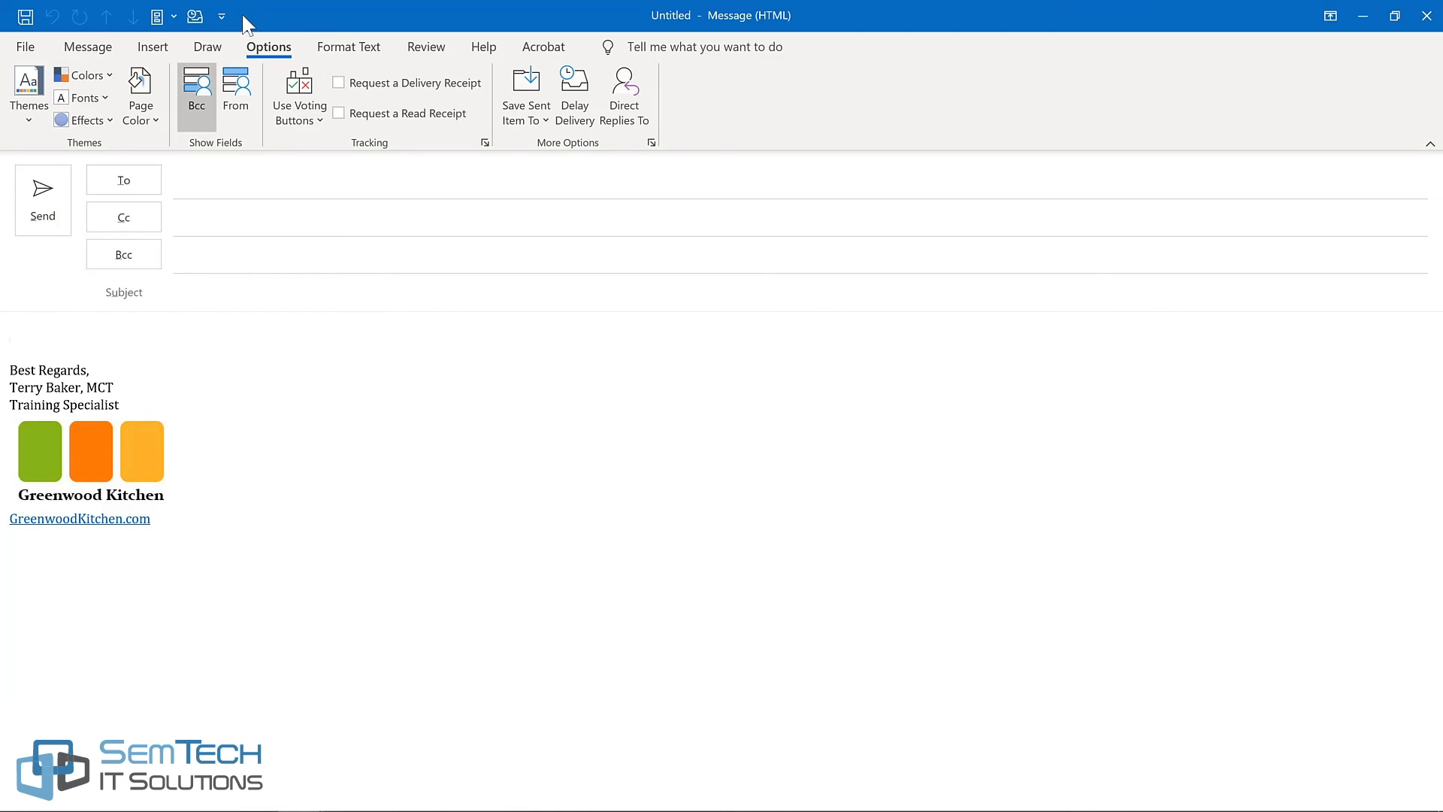
Show the Quick Access Toolbar below the ribbon and open its customization options from the inbox window
{"action": "left_click", "coordinate": [222, 16]}
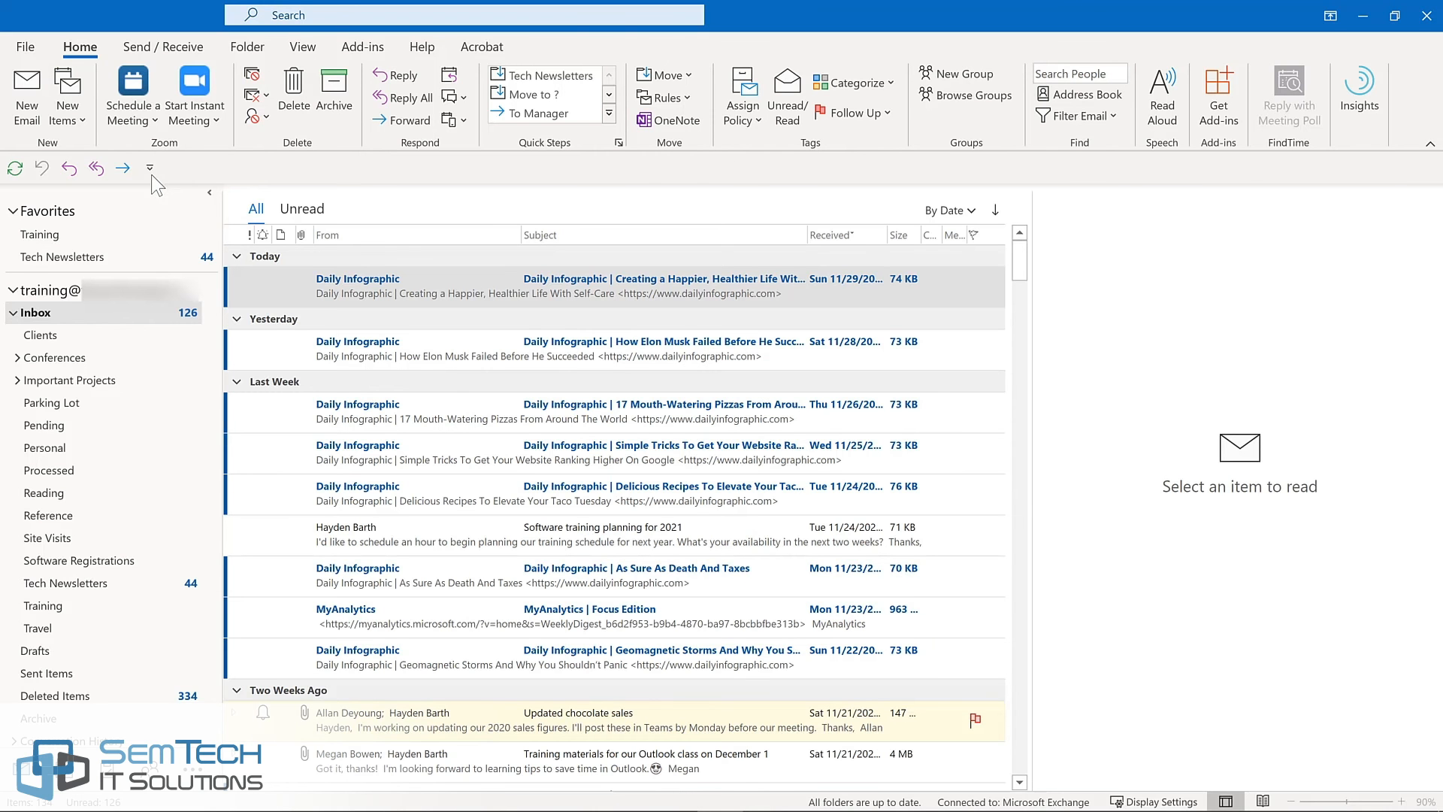
{"action": "left_click", "coordinate": [150, 170]}
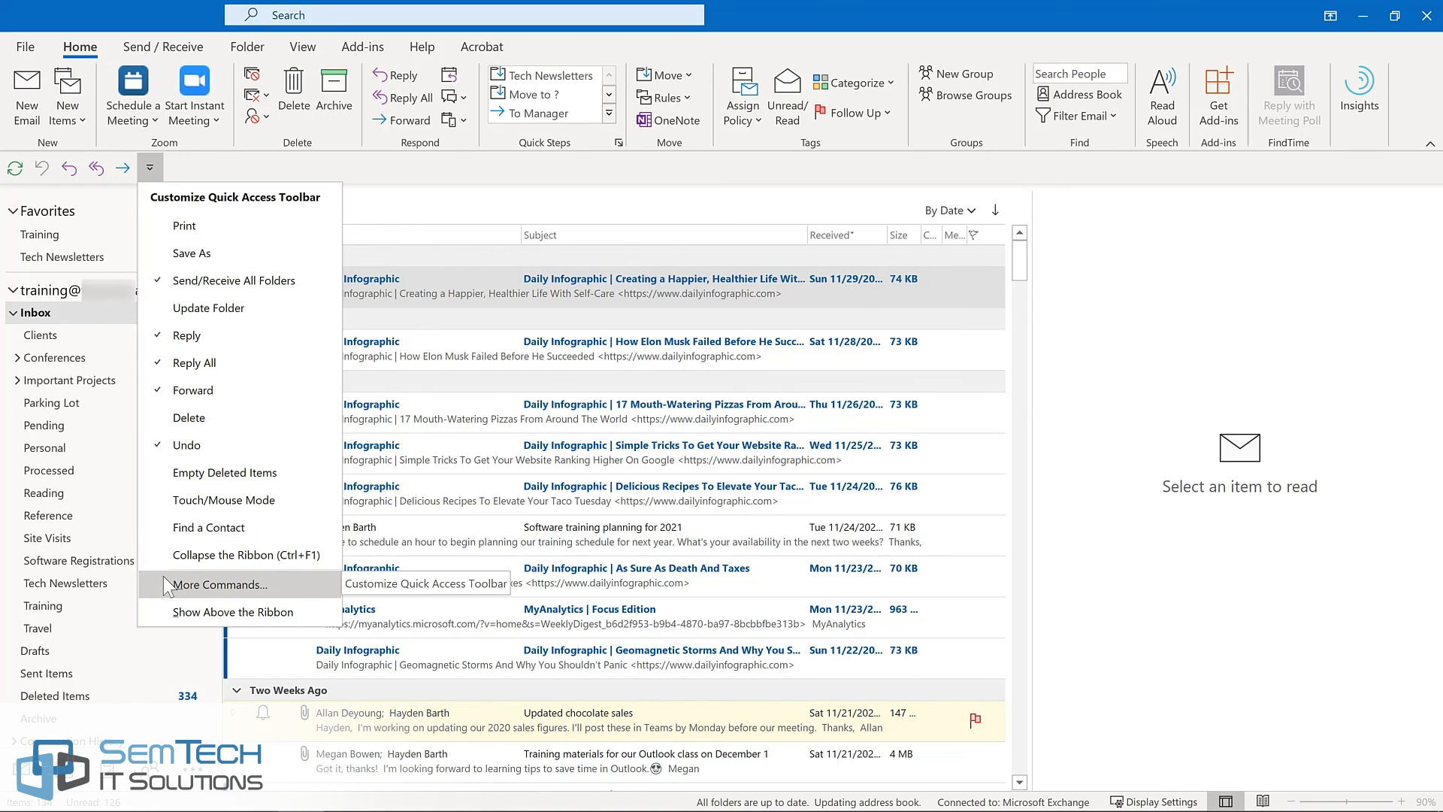
{"action": "right_click", "coordinate": [89, 173]}
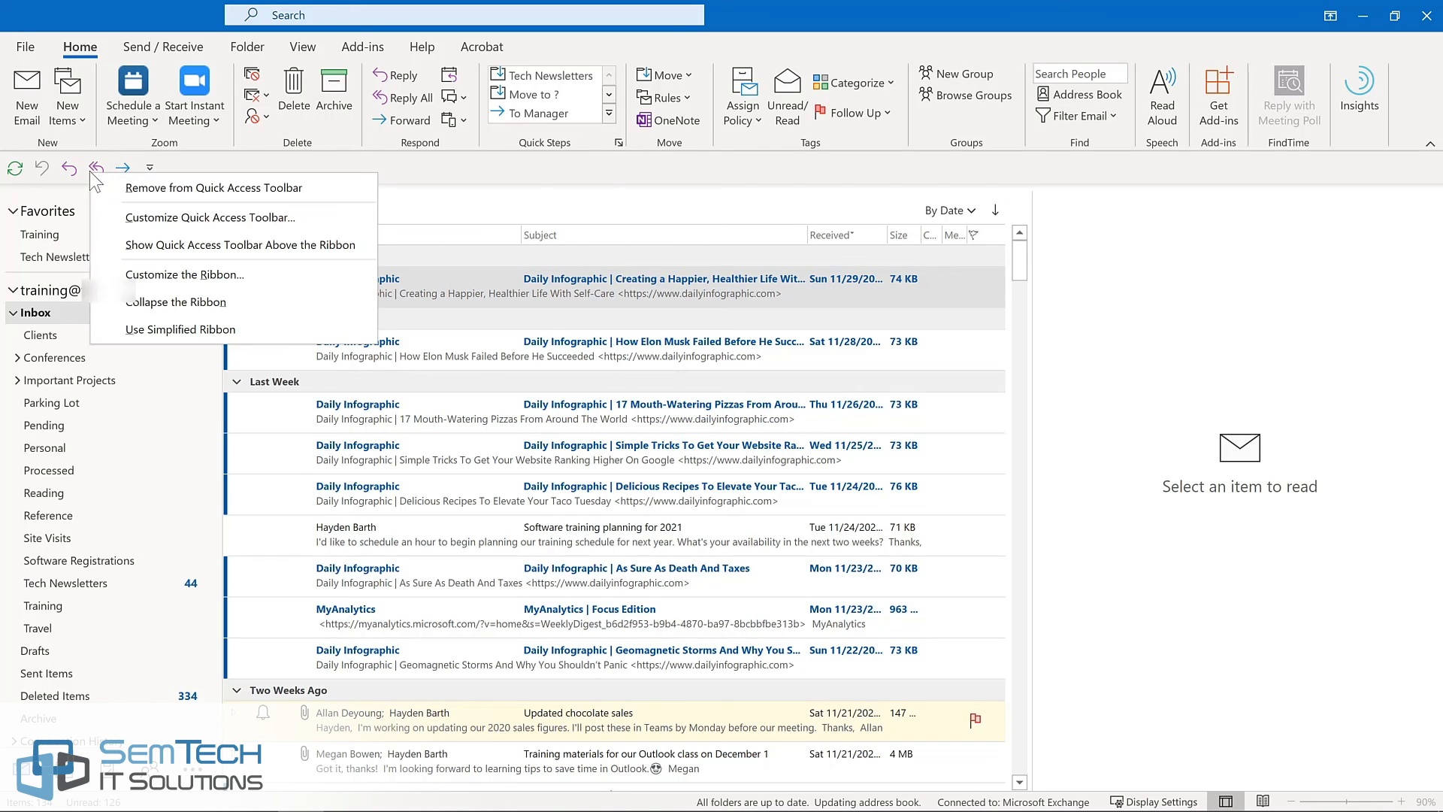
{"action": "left_click", "coordinate": [117, 214]}
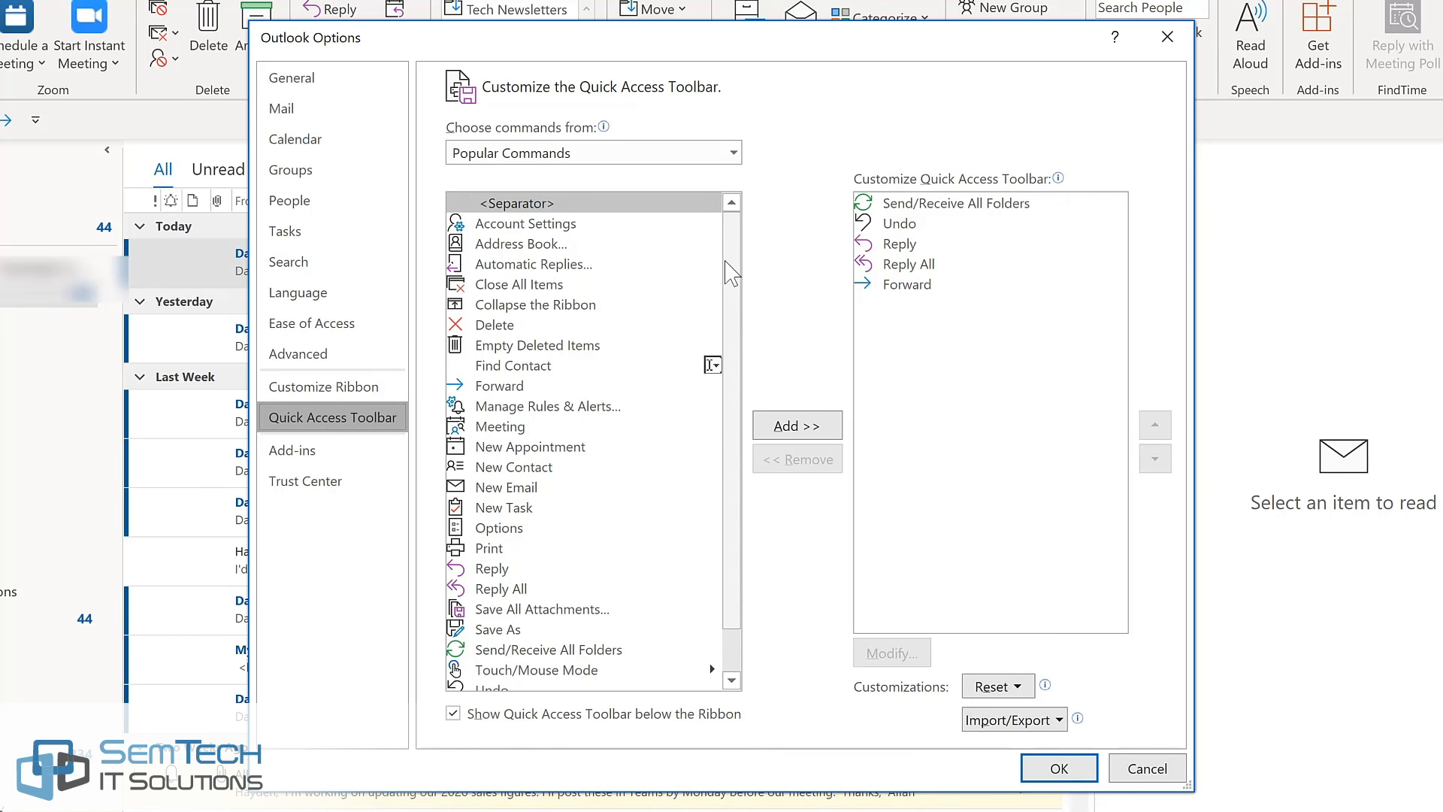
Add Manage Rules & Alerts, Meeting, New Email and New Task from the popular commands to the Quick Access Toolbar
{"action": "left_click", "coordinate": [541, 411]}
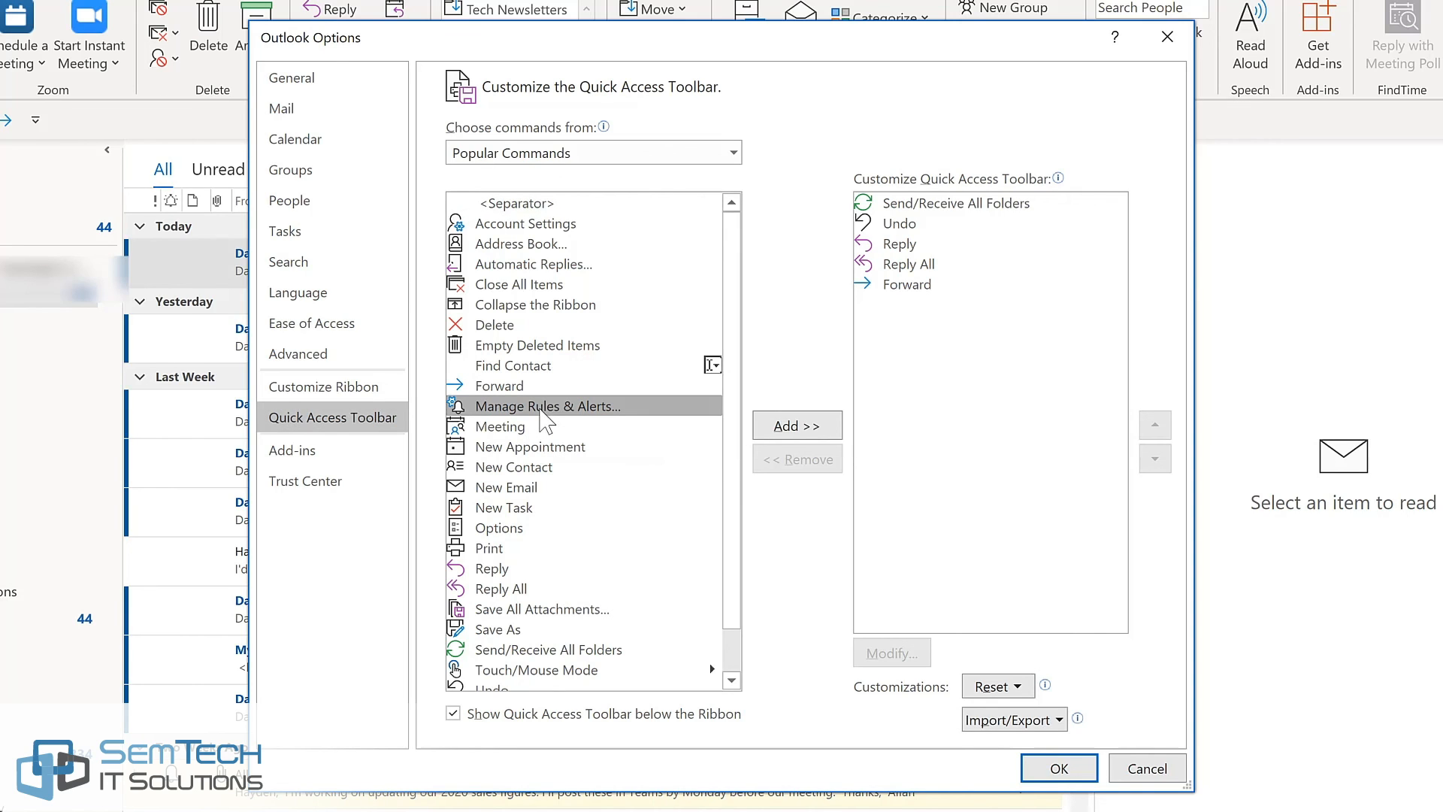
{"action": "left_click", "coordinate": [803, 432]}
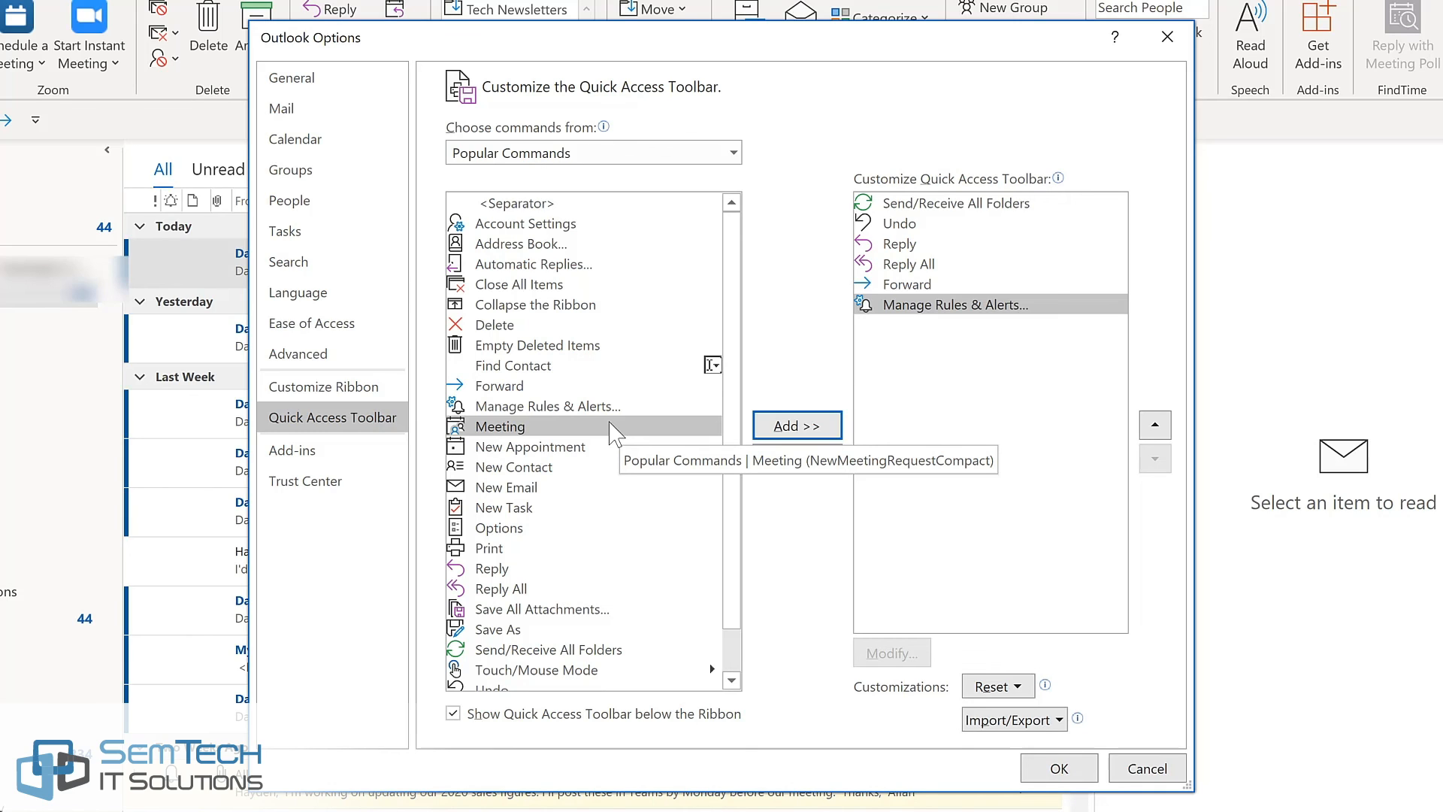
{"action": "left_click", "coordinate": [789, 429]}
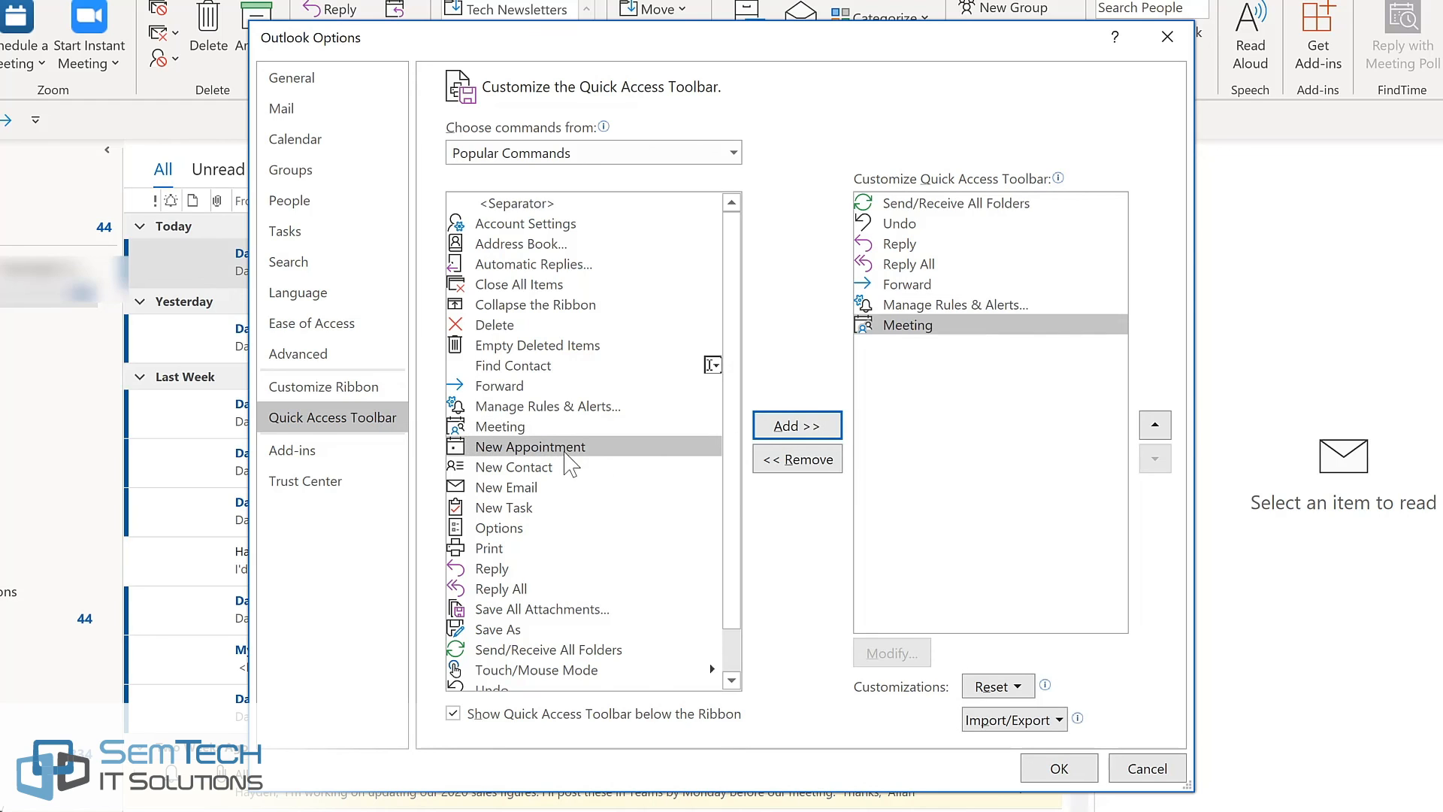
{"action": "left_click", "coordinate": [515, 488]}
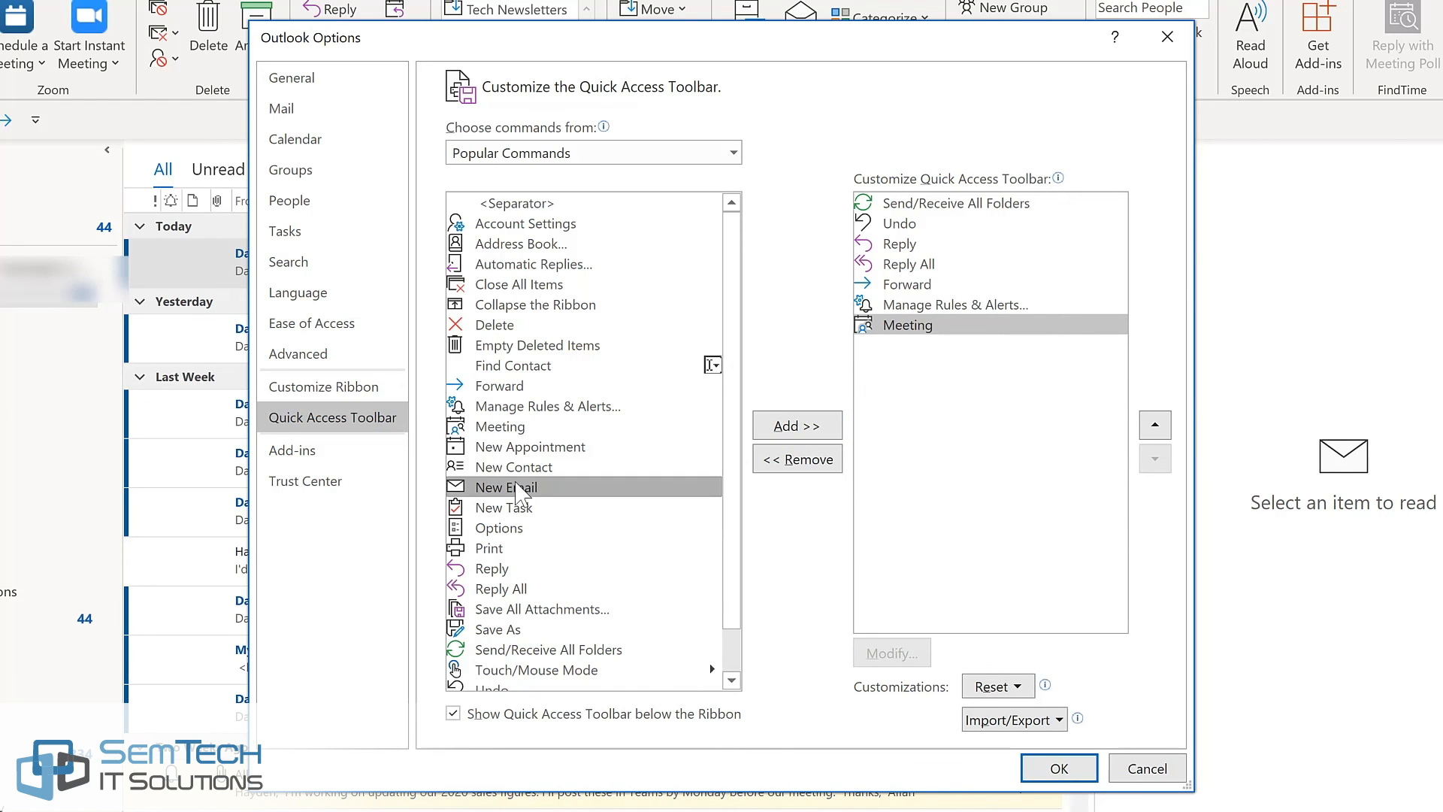
{"action": "double_click", "coordinate": [517, 488]}
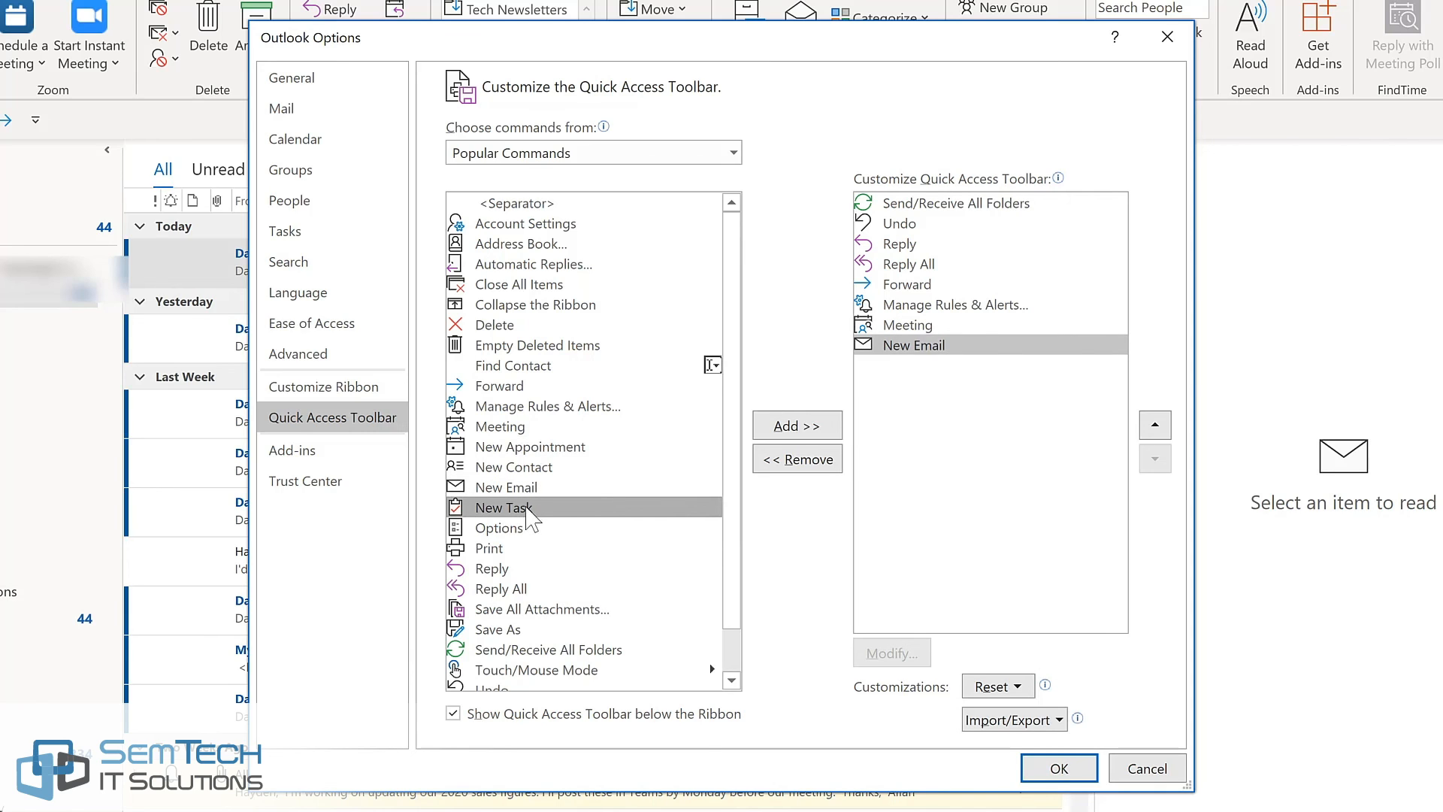
{"action": "double_click", "coordinate": [528, 510]}
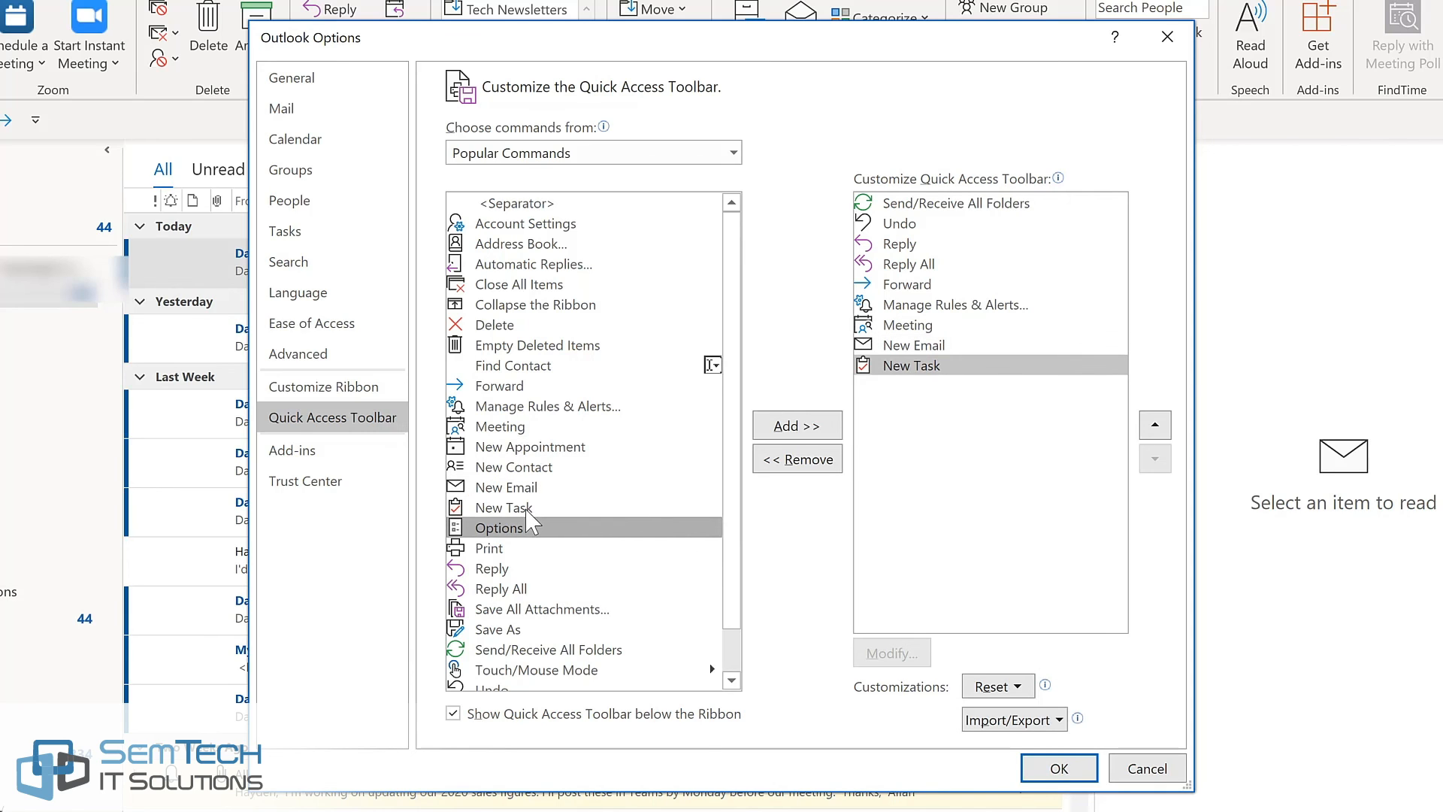
Check the available command sources and move New Email up two places so it directly follows Forward
{"action": "left_click", "coordinate": [732, 154]}
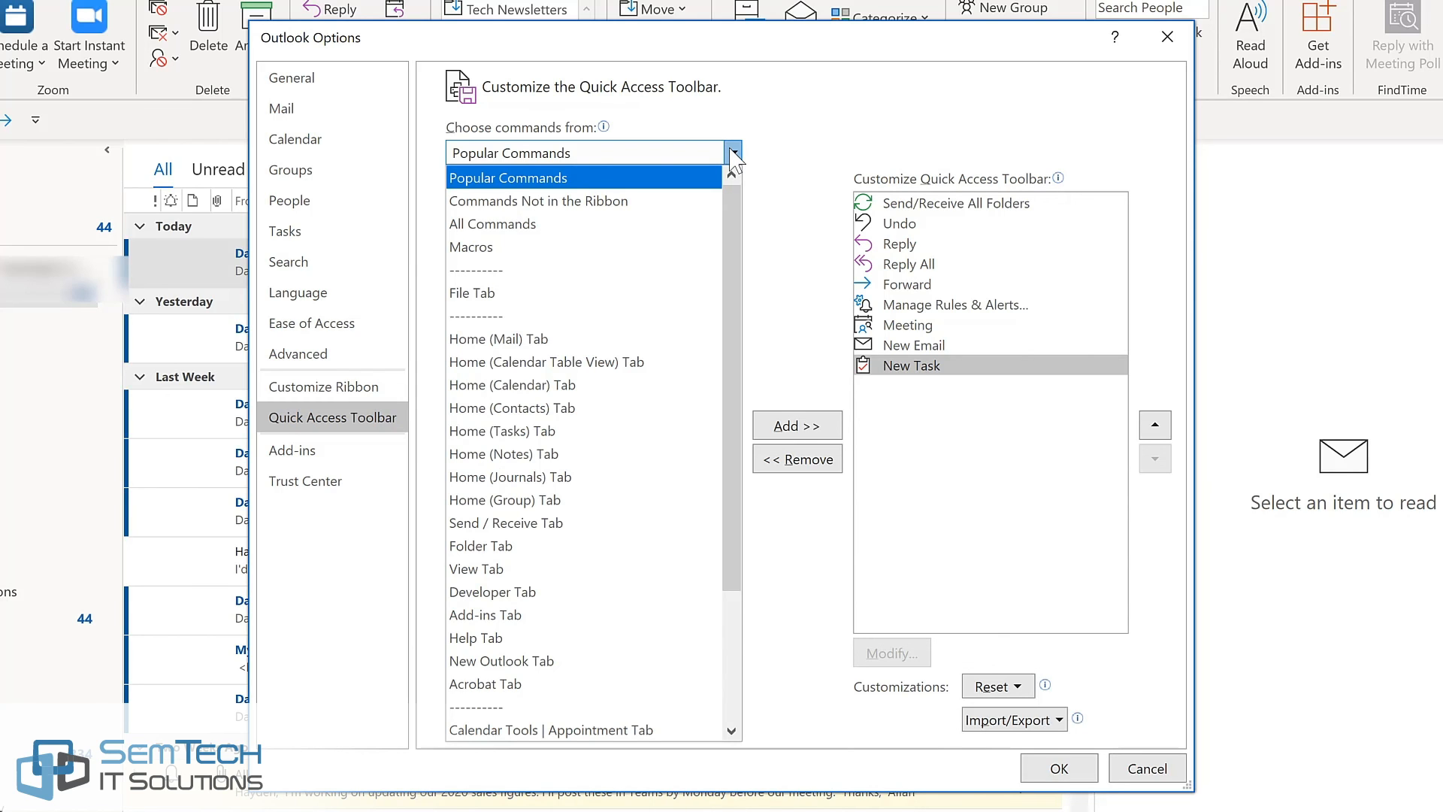
{"action": "left_click", "coordinate": [971, 354]}
{"action": "left_click", "coordinate": [965, 345]}
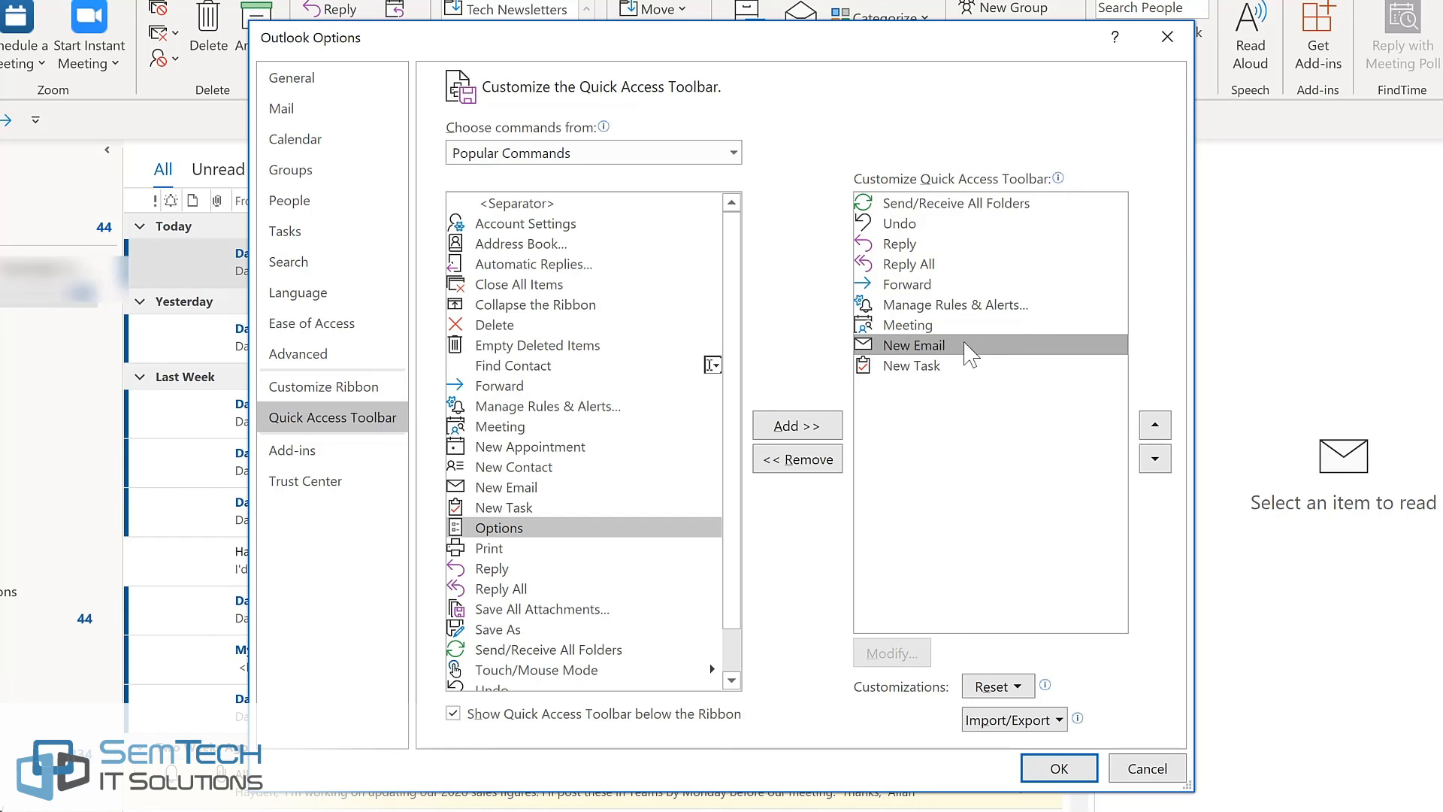
{"action": "double_click", "coordinate": [1154, 426]}
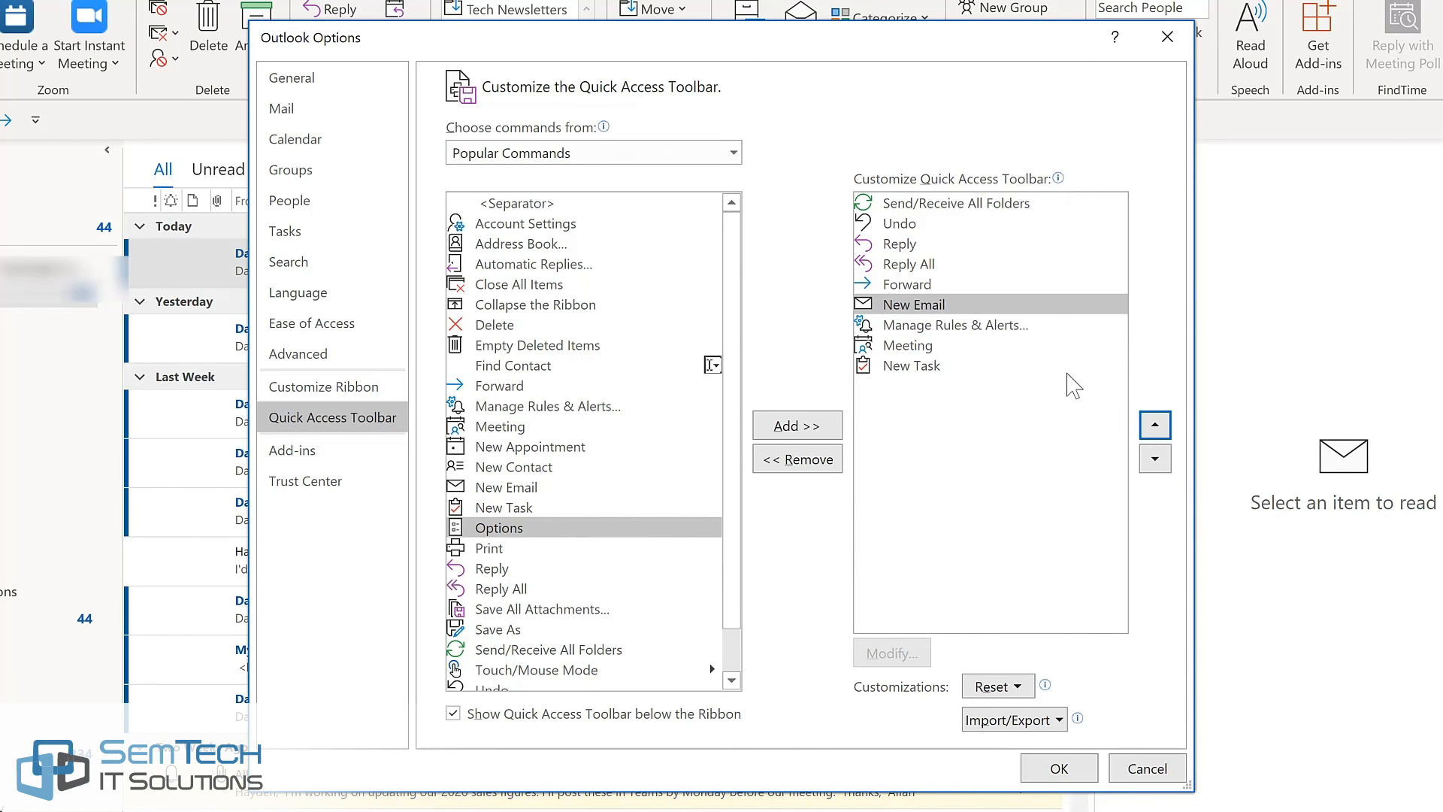